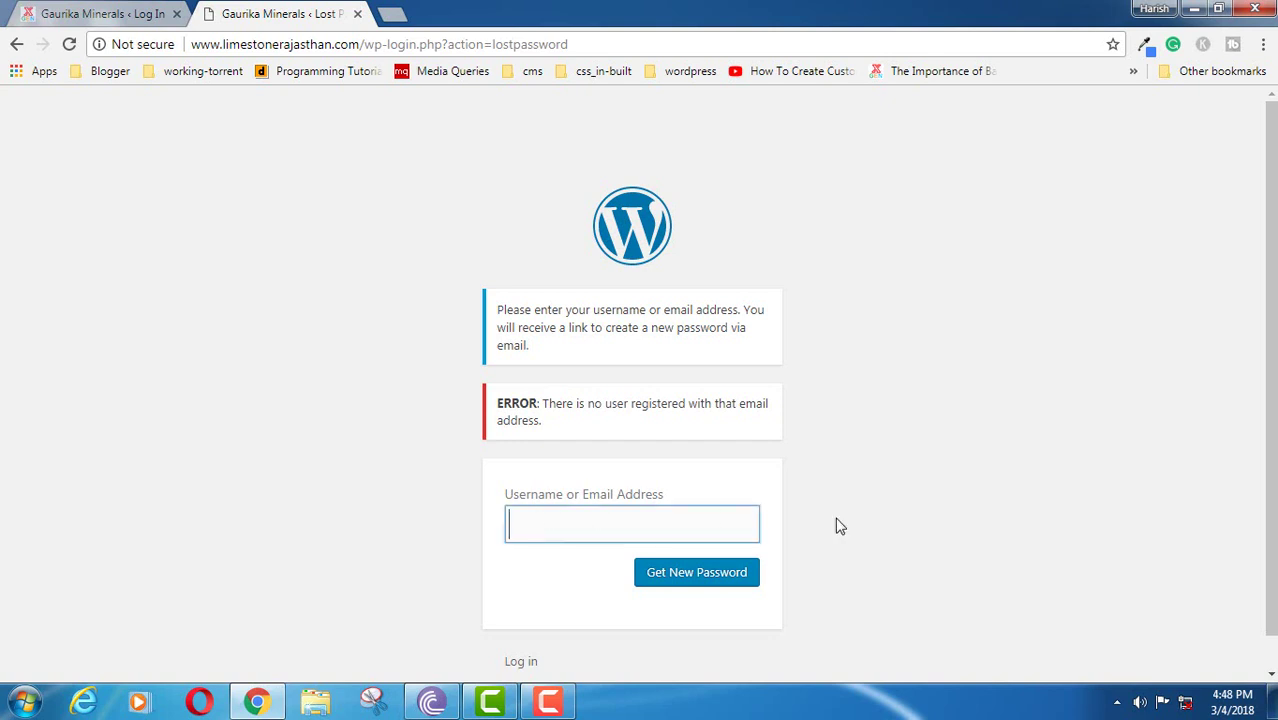
# Review the error messages and recovery options on the site's WordPress login and lost-password pages
pyautogui.click(958, 524)
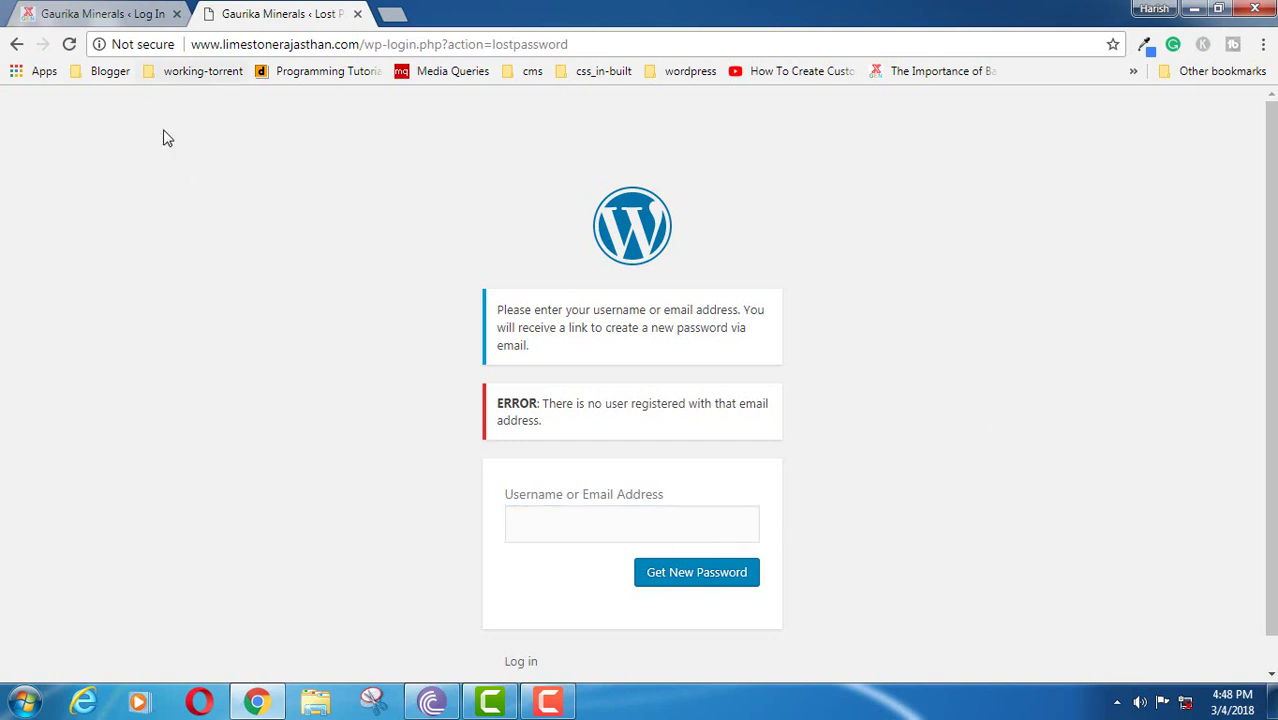
pyautogui.click(117, 14)
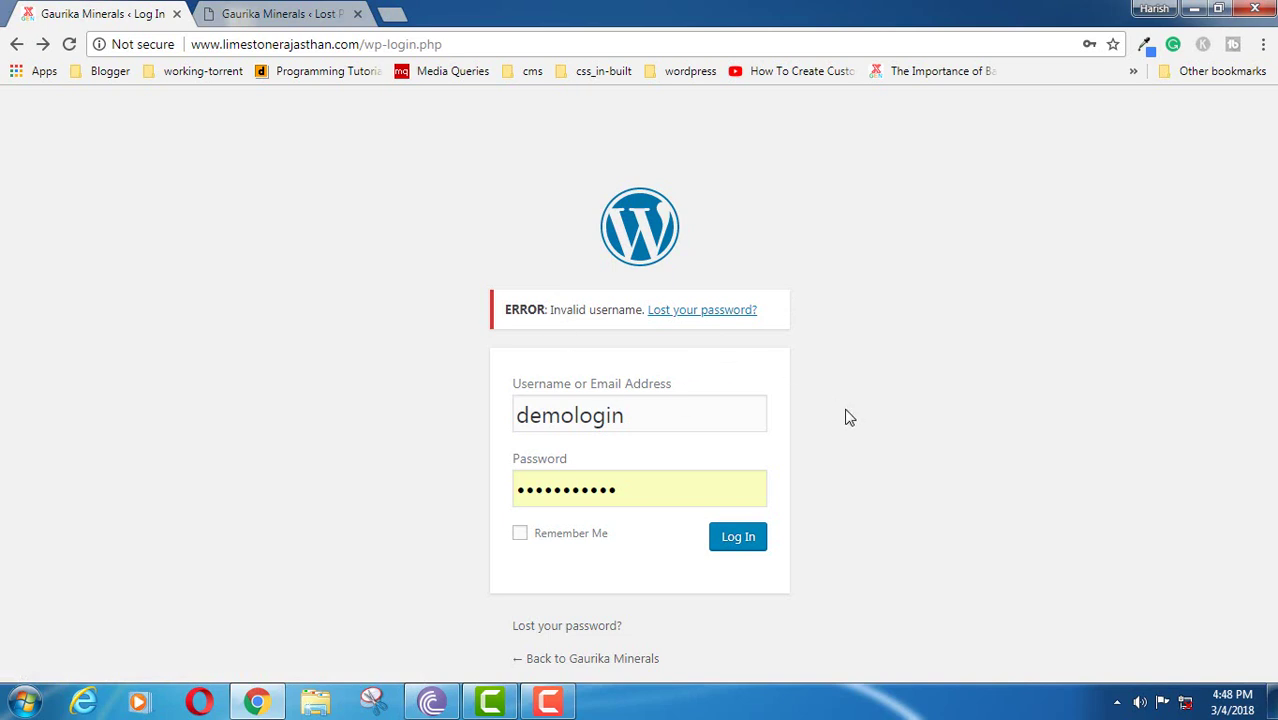
pyautogui.moveTo(513, 386); pyautogui.dragTo(570, 387)
pyautogui.click(497, 461)
pyautogui.moveTo(767, 314); pyautogui.dragTo(655, 318)
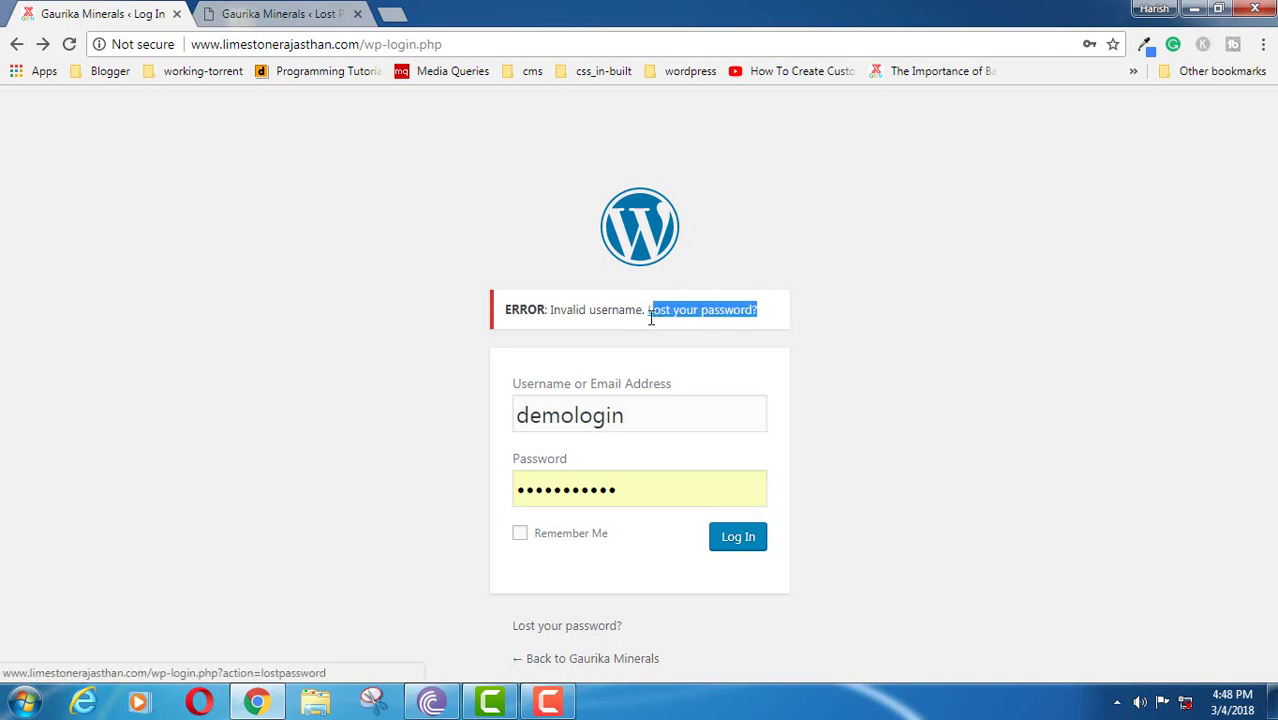
pyautogui.click(966, 369)
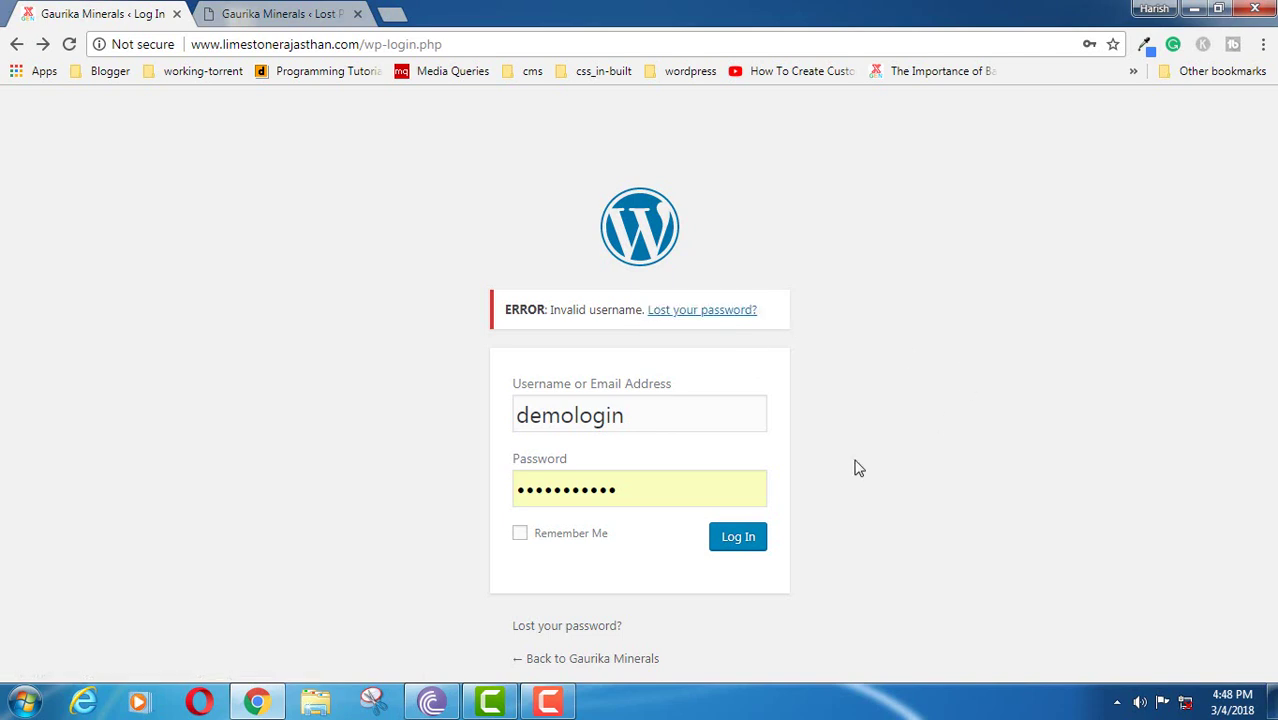
pyautogui.click(268, 8)
pyautogui.click(588, 528)
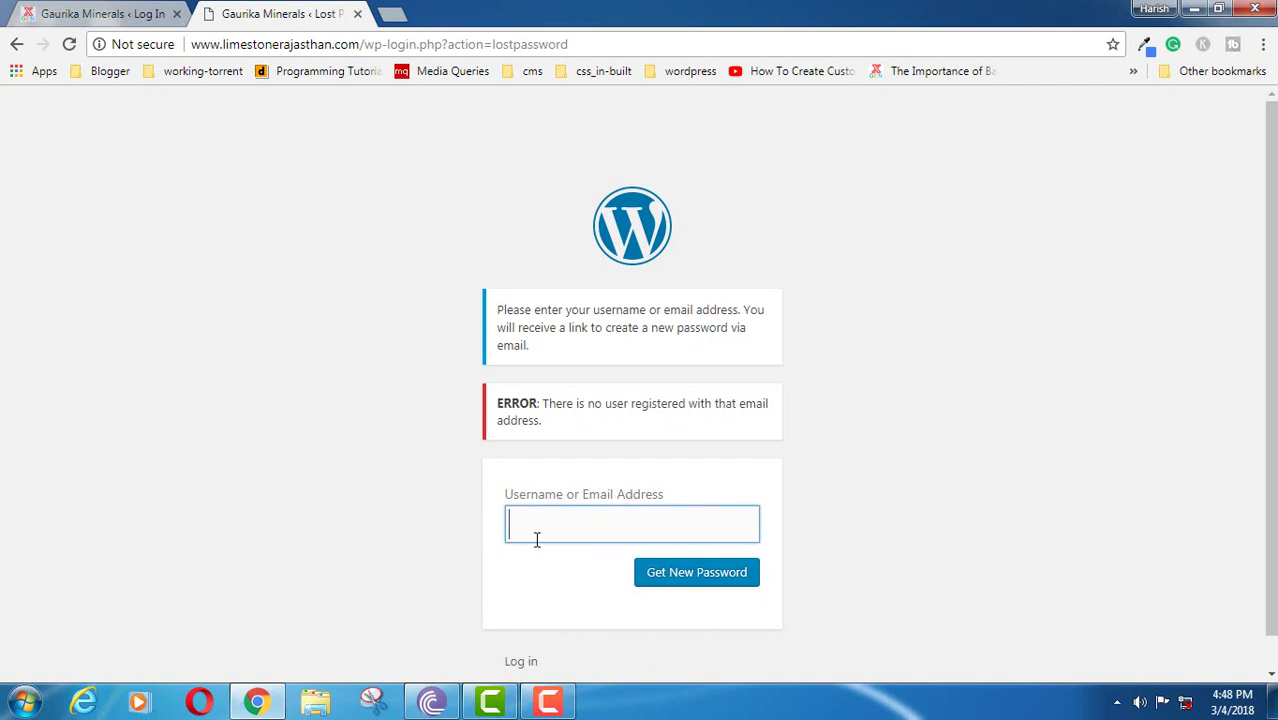
pyautogui.moveTo(555, 403); pyautogui.dragTo(768, 403)
pyautogui.click(958, 513)
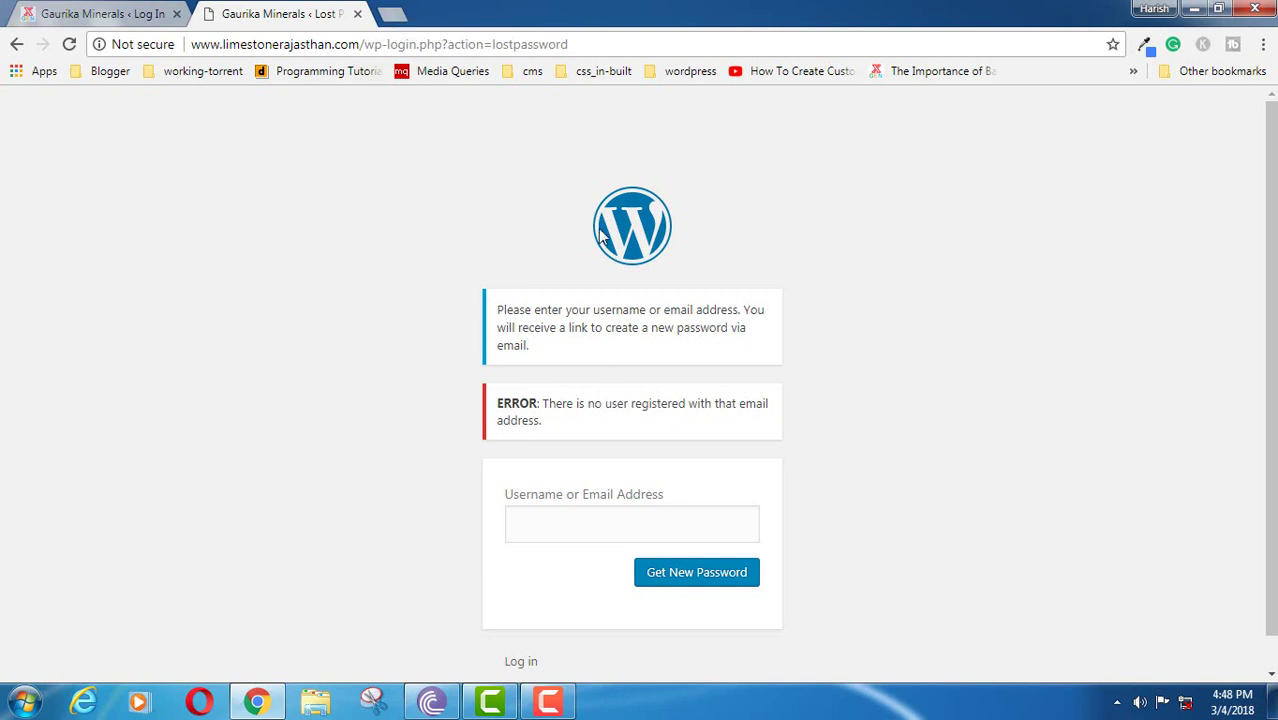
# Open limestonerajasthan.com/cpanel in a new browser tab
pyautogui.click(390, 13)
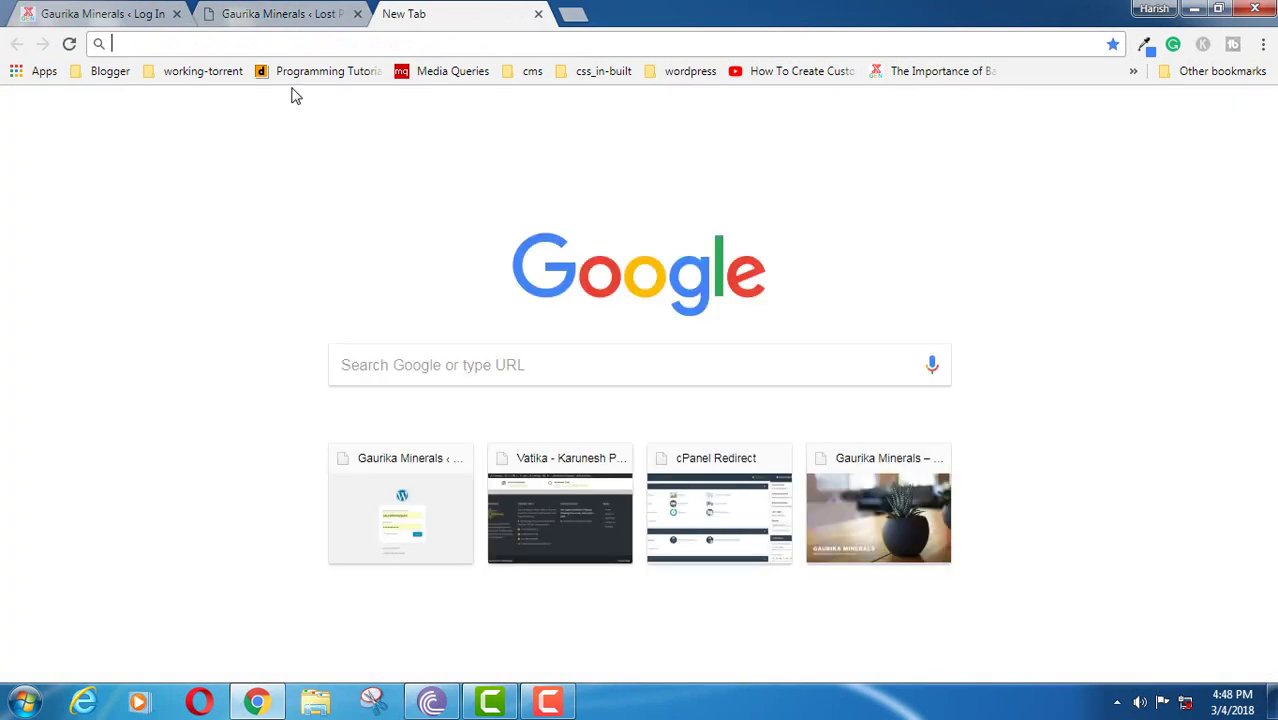
pyautogui.write('lime')
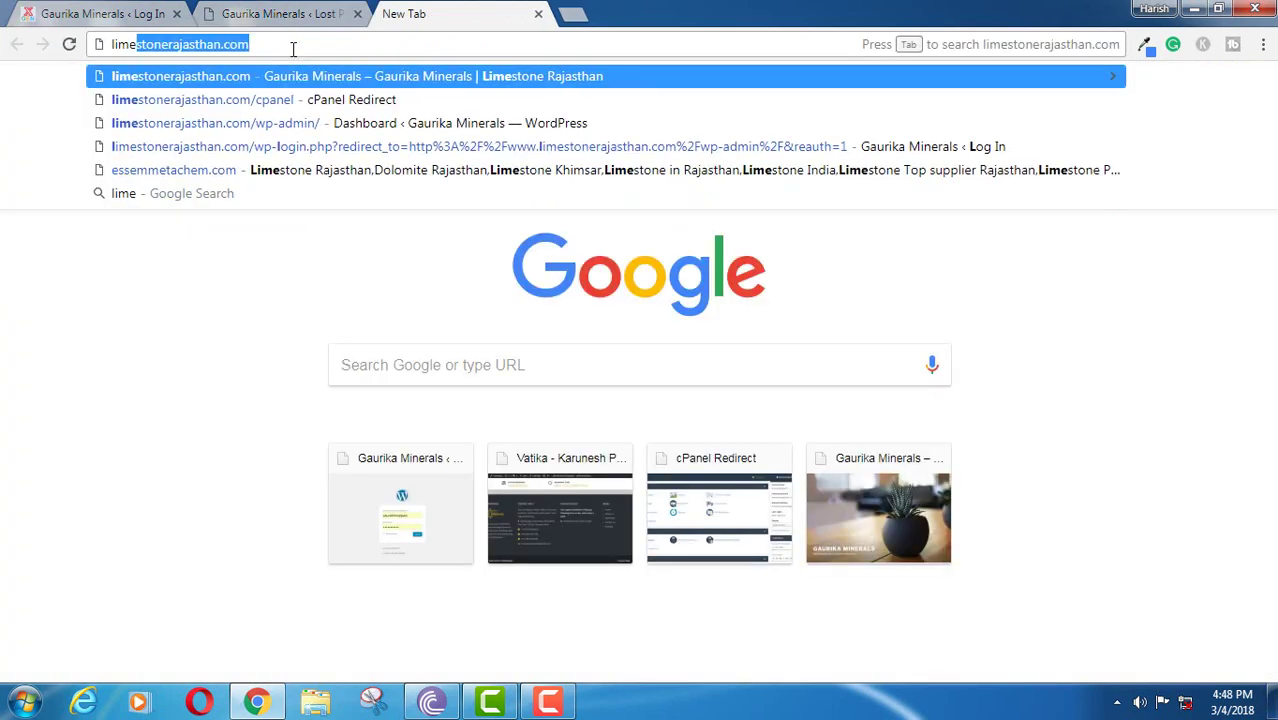
pyautogui.press('Right')
pyautogui.write('/')
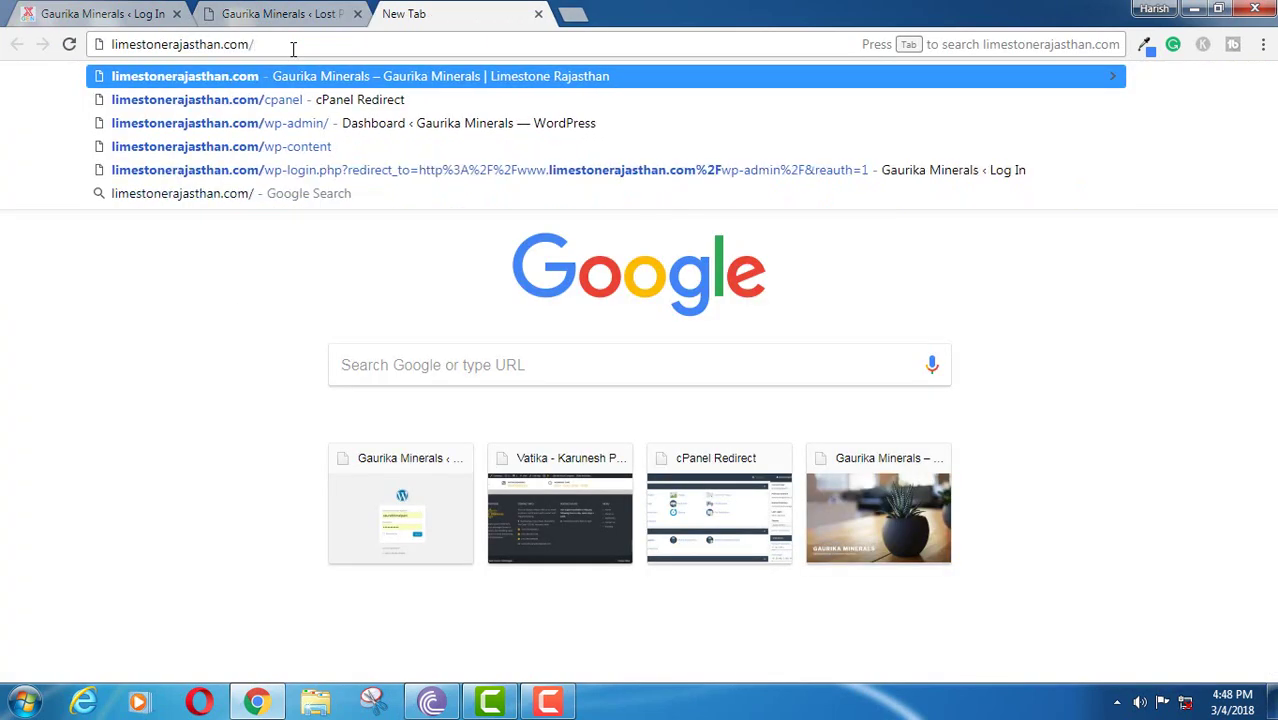
pyautogui.write('cpanel')
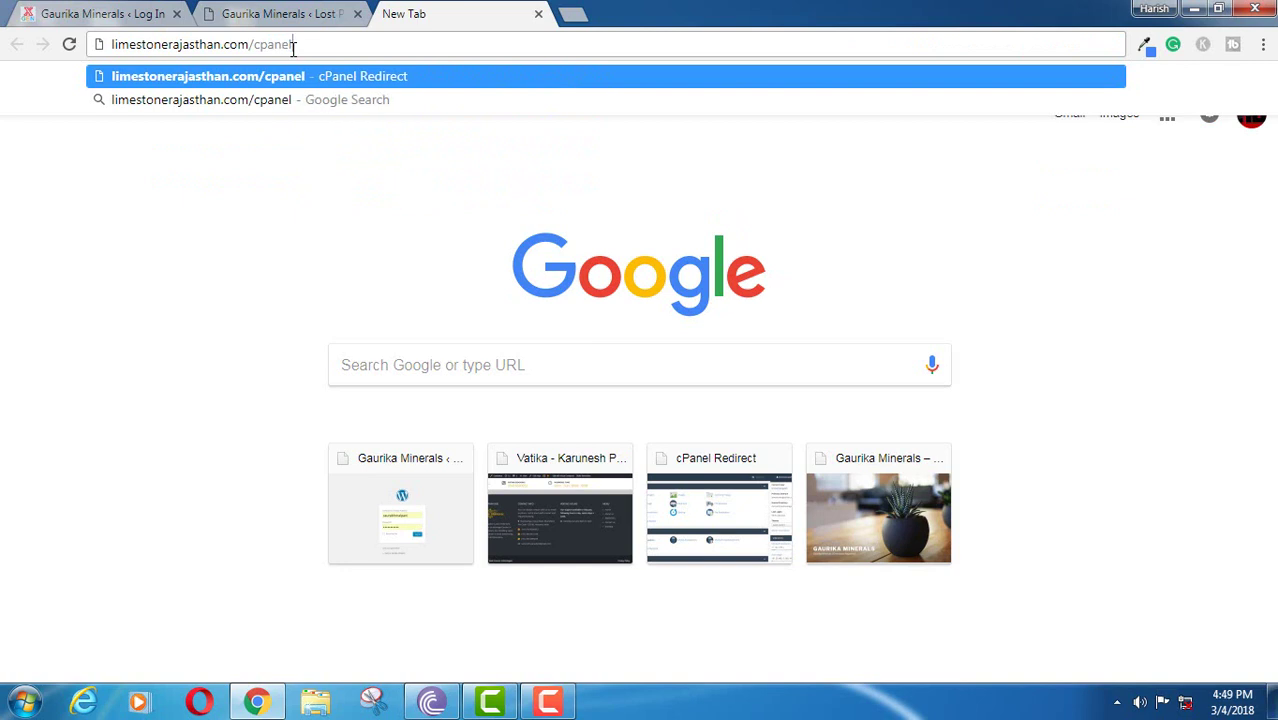
pyautogui.press('Return')
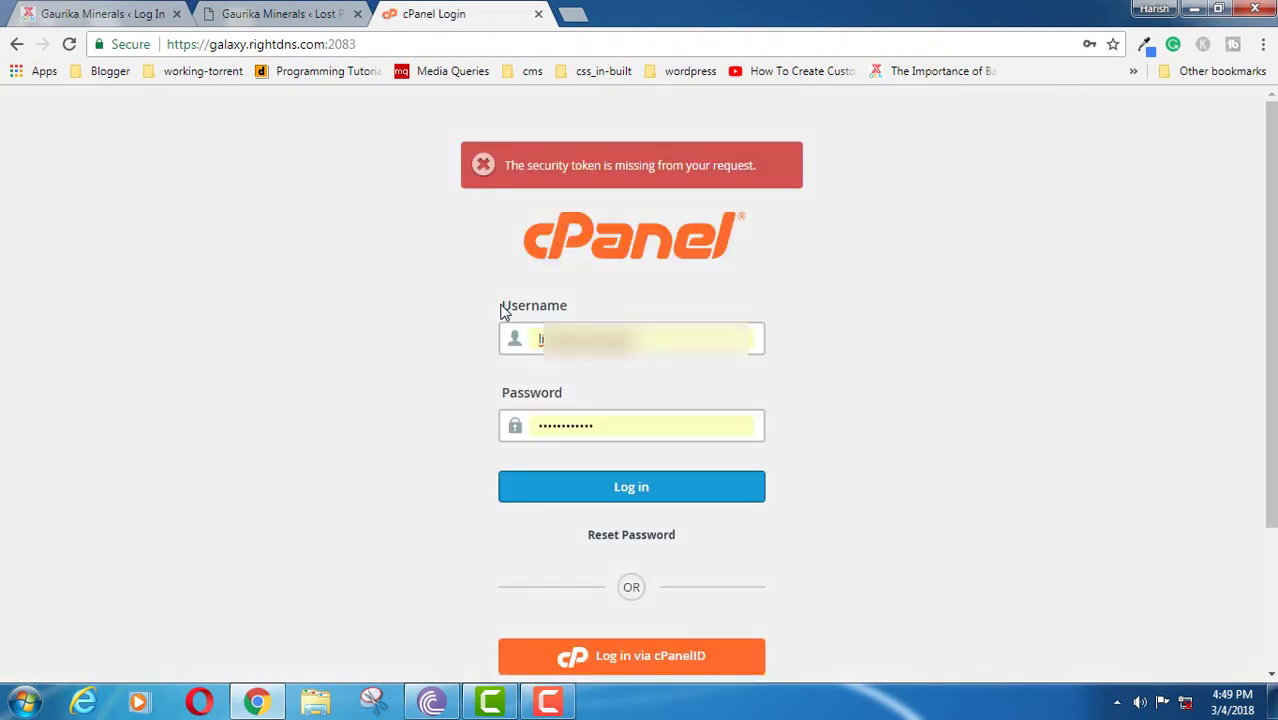
# Log in to cPanel with the prefilled username and password
pyautogui.moveTo(503, 311); pyautogui.dragTo(579, 308)
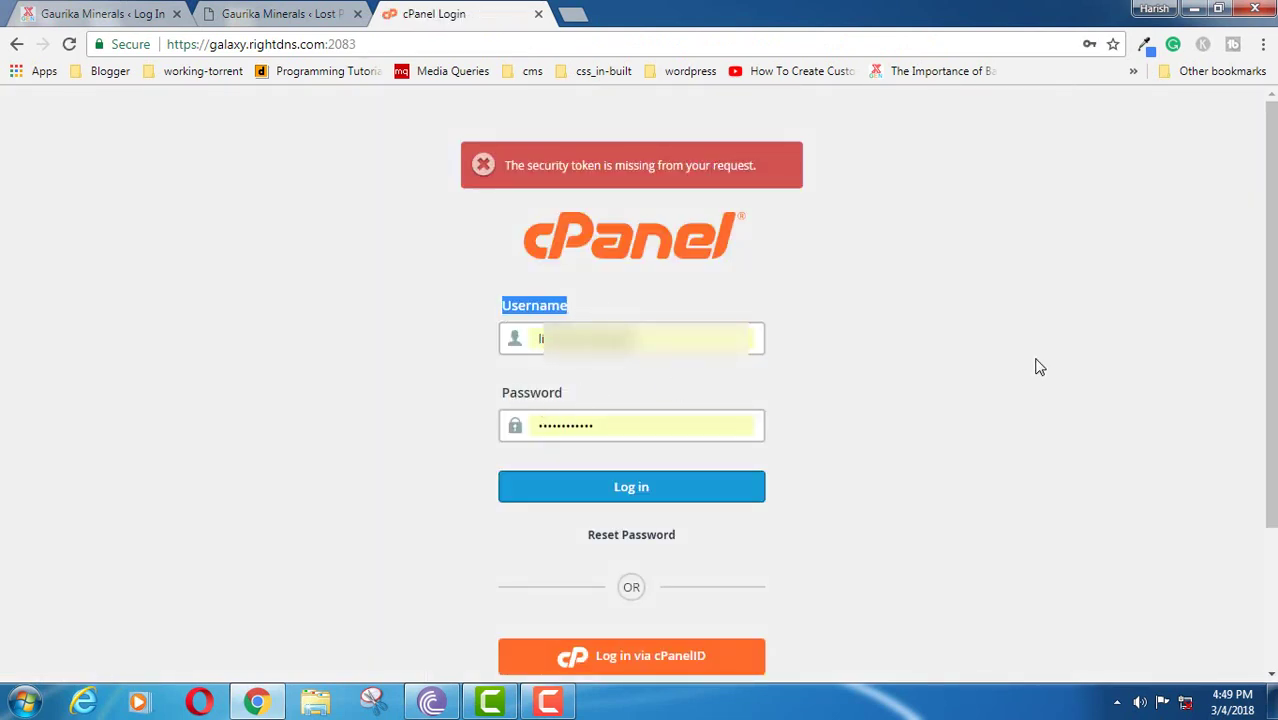
pyautogui.click(506, 368)
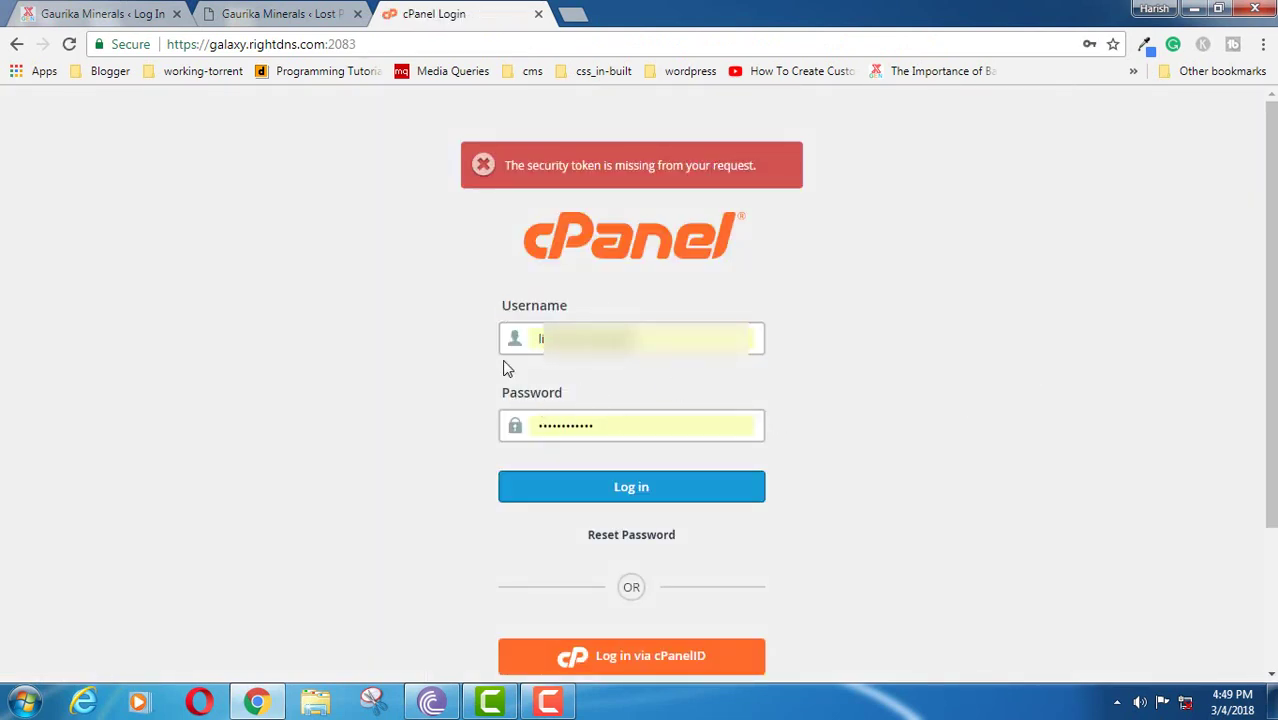
pyautogui.click(682, 492)
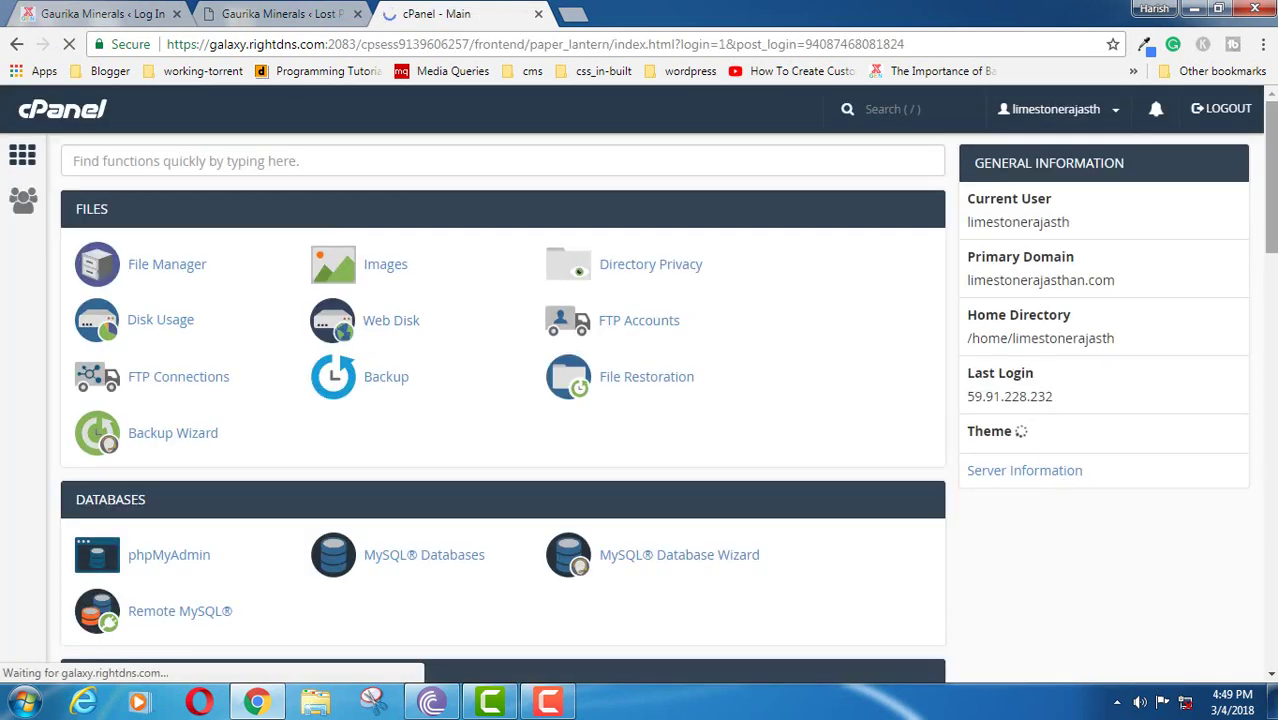
# Look through the cPanel home page sections to find the Software section
pyautogui.scroll(-15, 500, 400)
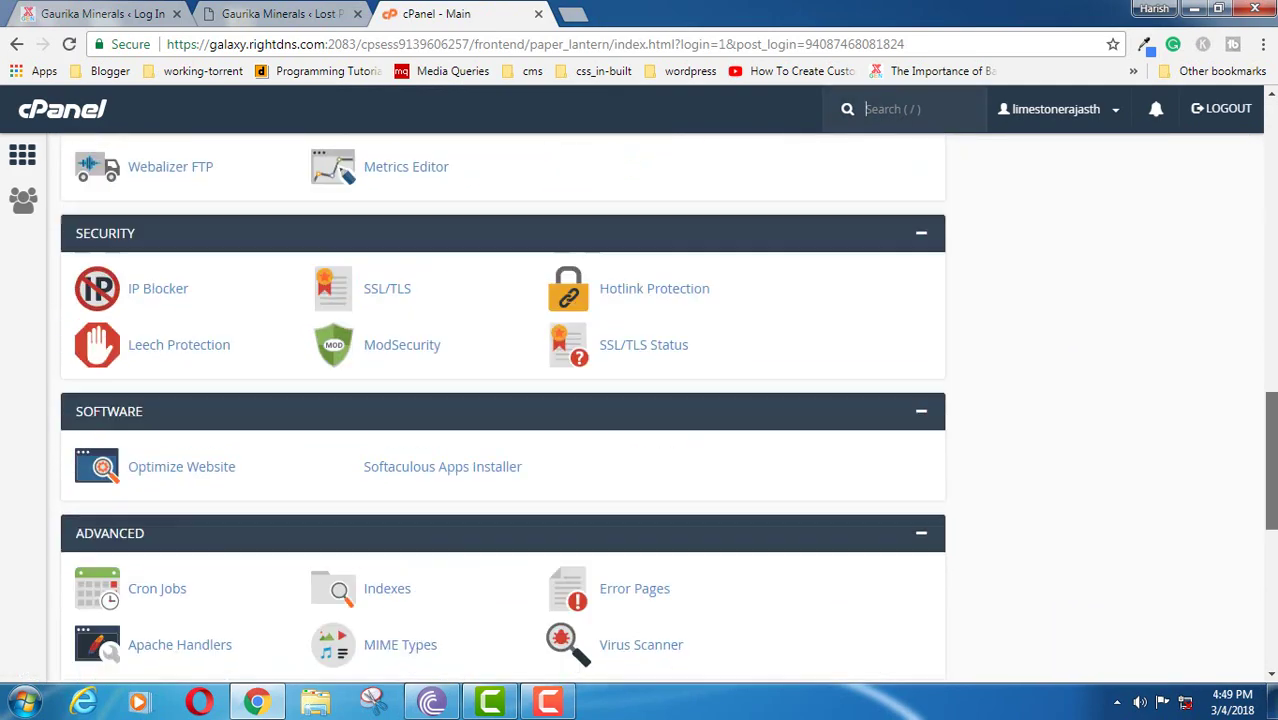
pyautogui.scroll(15, 500, 400)
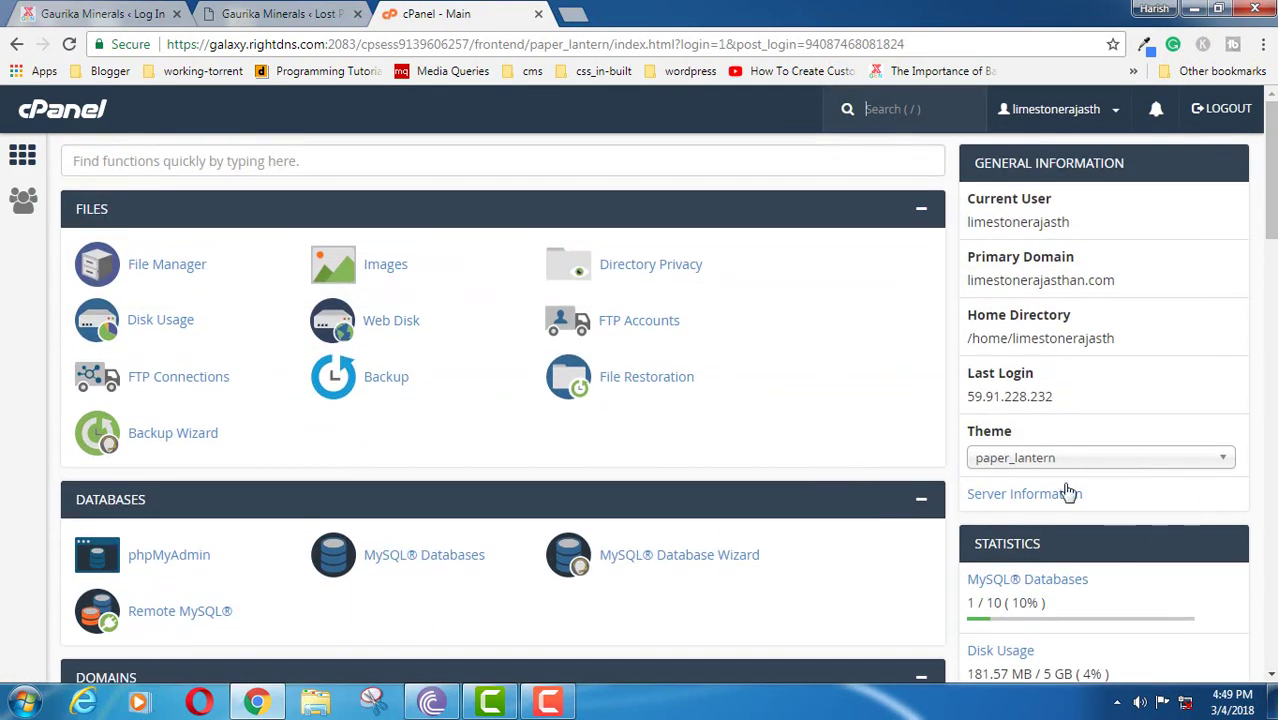
pyautogui.moveTo(1271, 172); pyautogui.dragTo(1271, 216)
pyautogui.scroll(-1, 342, 660)
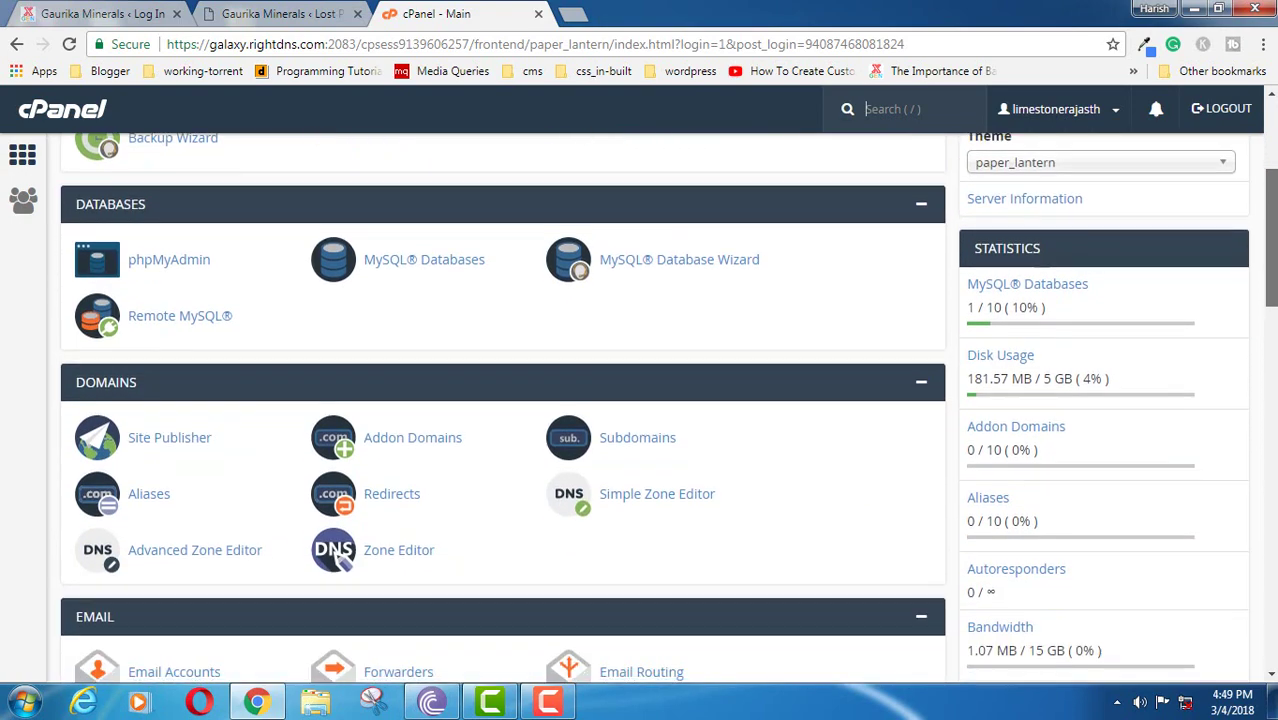
pyautogui.scroll(3, 300, 550)
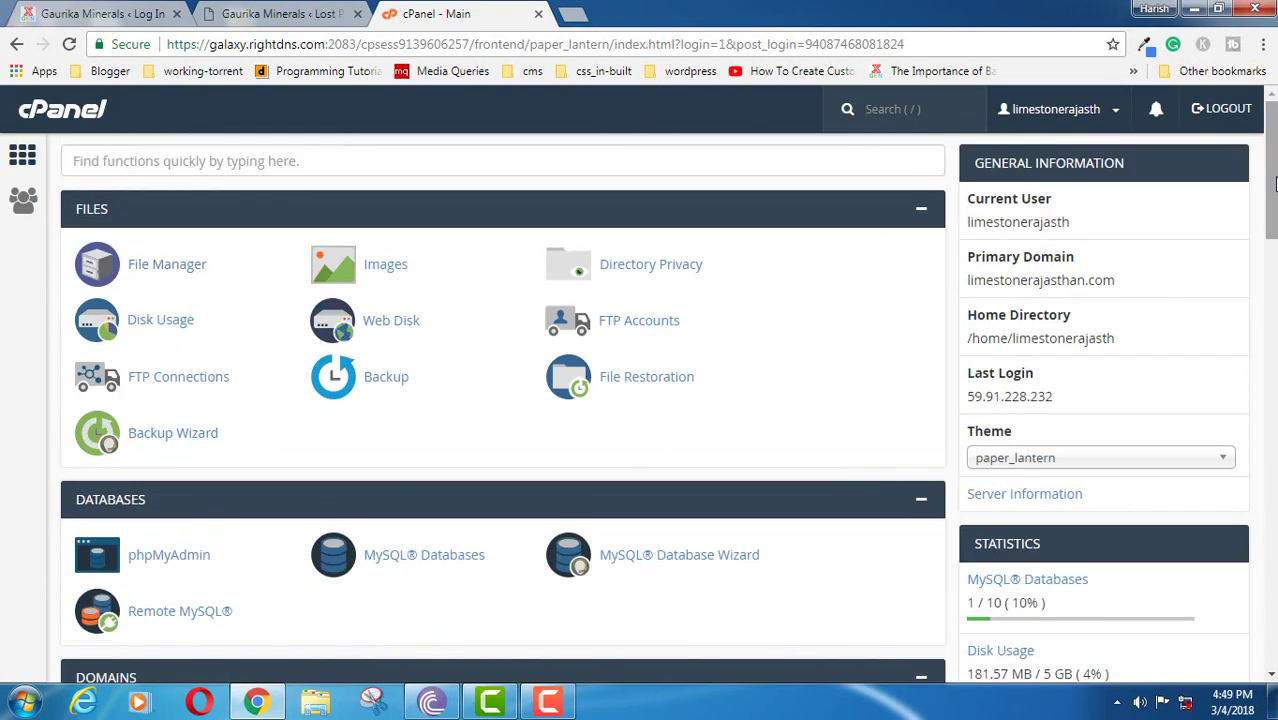
pyautogui.moveTo(1275, 184)
pyautogui.mouseDown()
pyautogui.moveTo(1275, 306)
pyautogui.moveTo(1275, 182)
pyautogui.mouseUp()
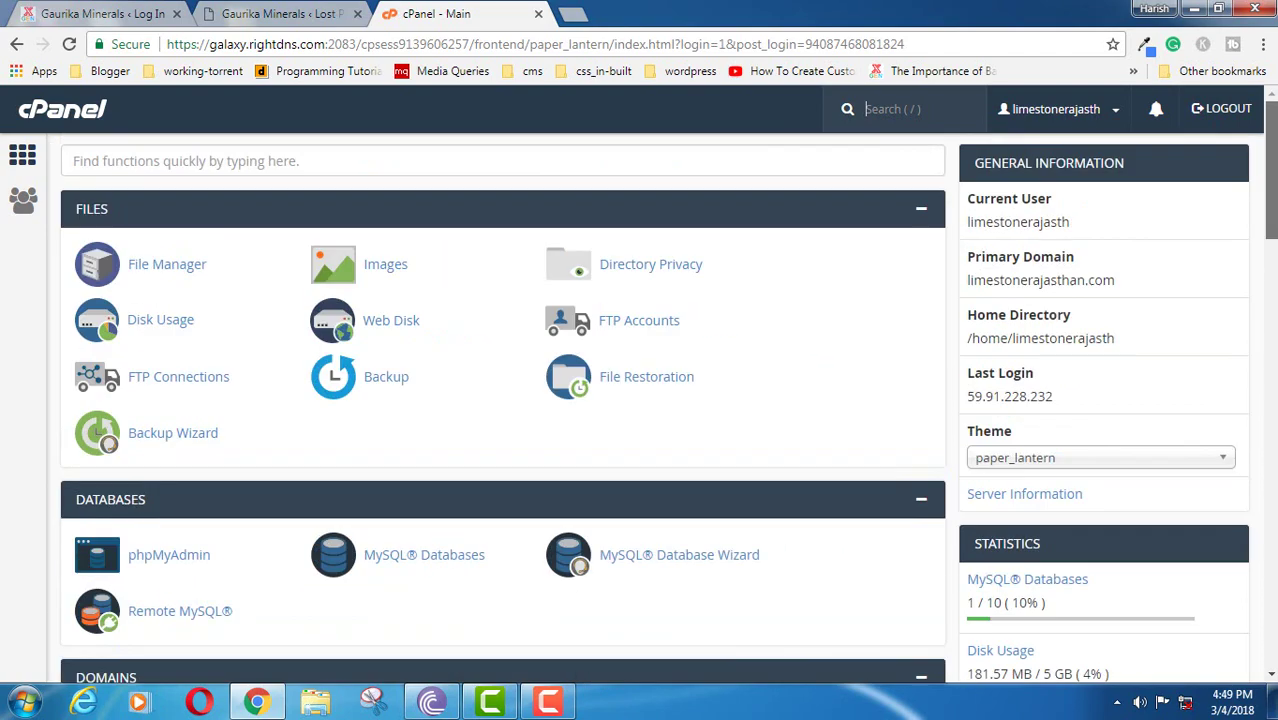
pyautogui.scroll(-3, 274, 461)
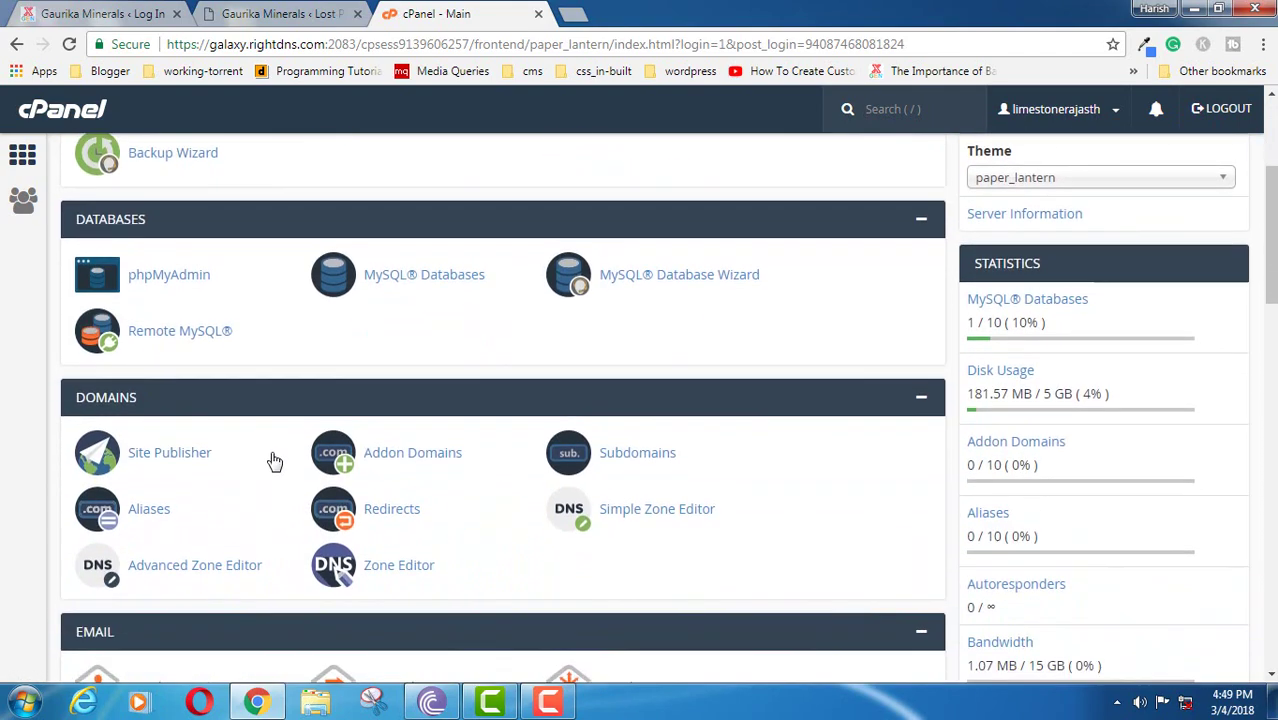
pyautogui.scroll(-3, 605, 454)
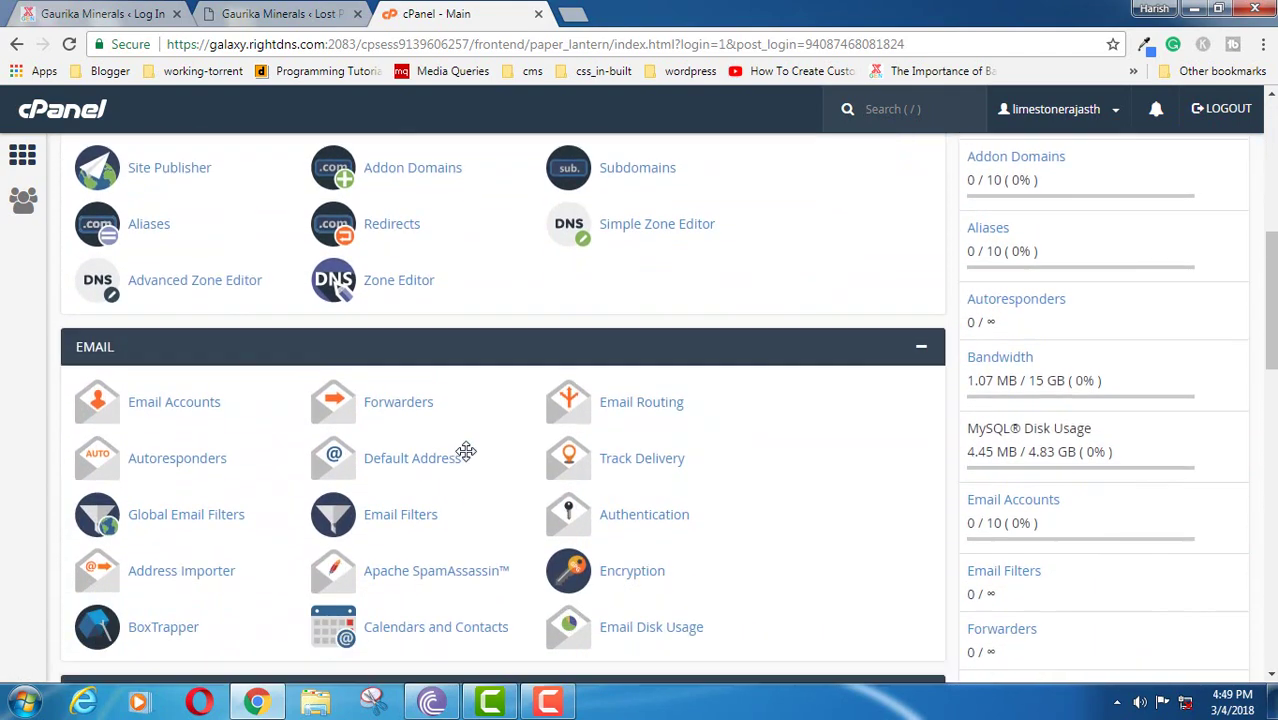
pyautogui.scroll(-4, 466, 451)
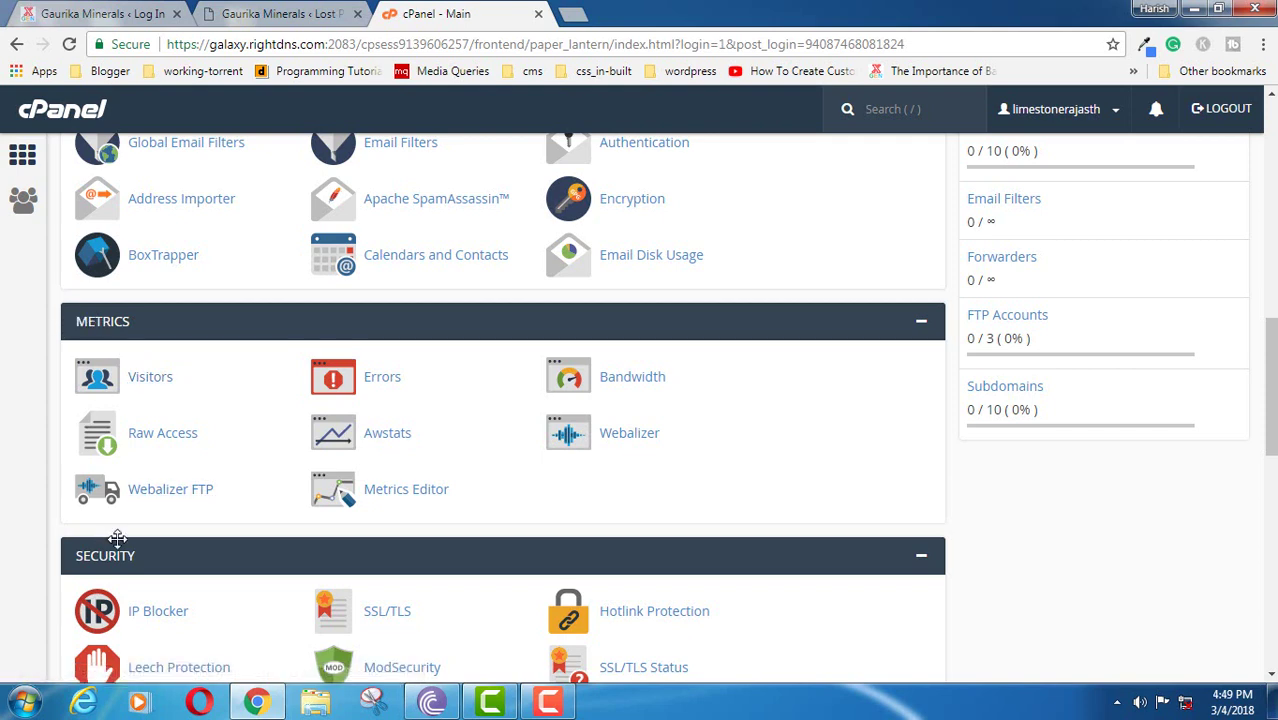
pyautogui.scroll(-3, 117, 538)
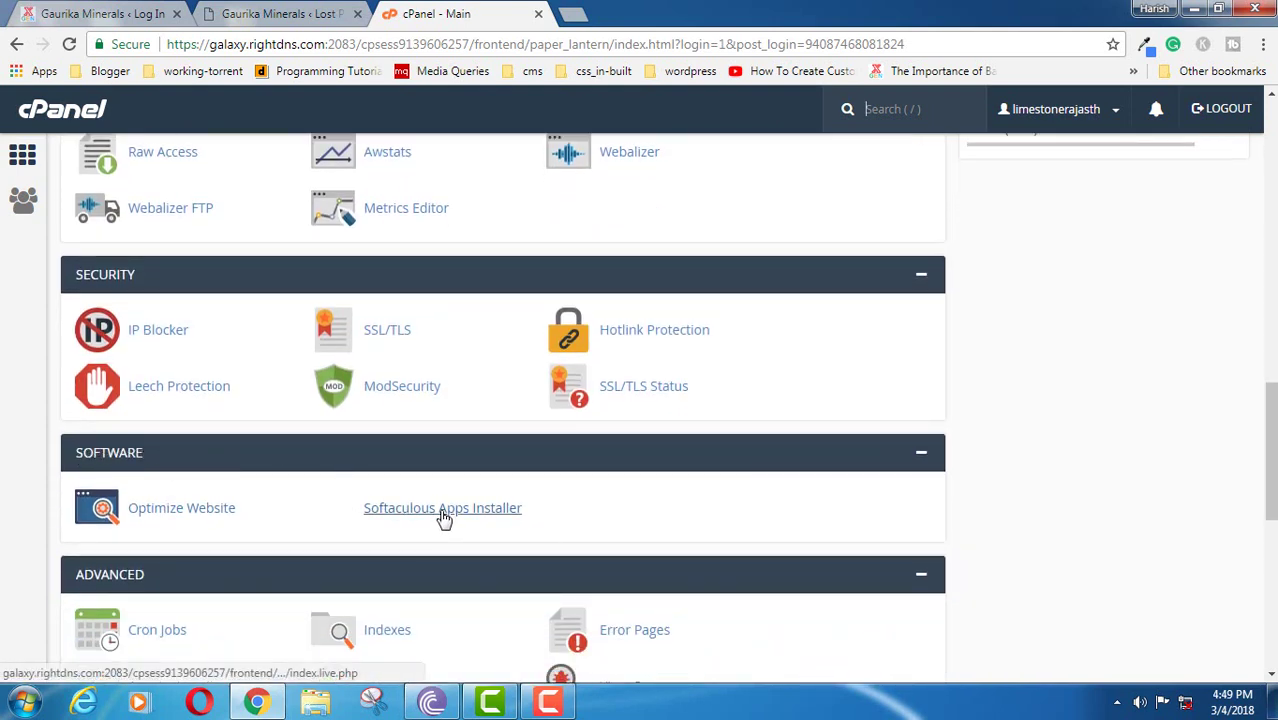
# Open the Softaculous Apps Installer from cPanel's Software section
pyautogui.click(921, 456)
pyautogui.click(922, 457)
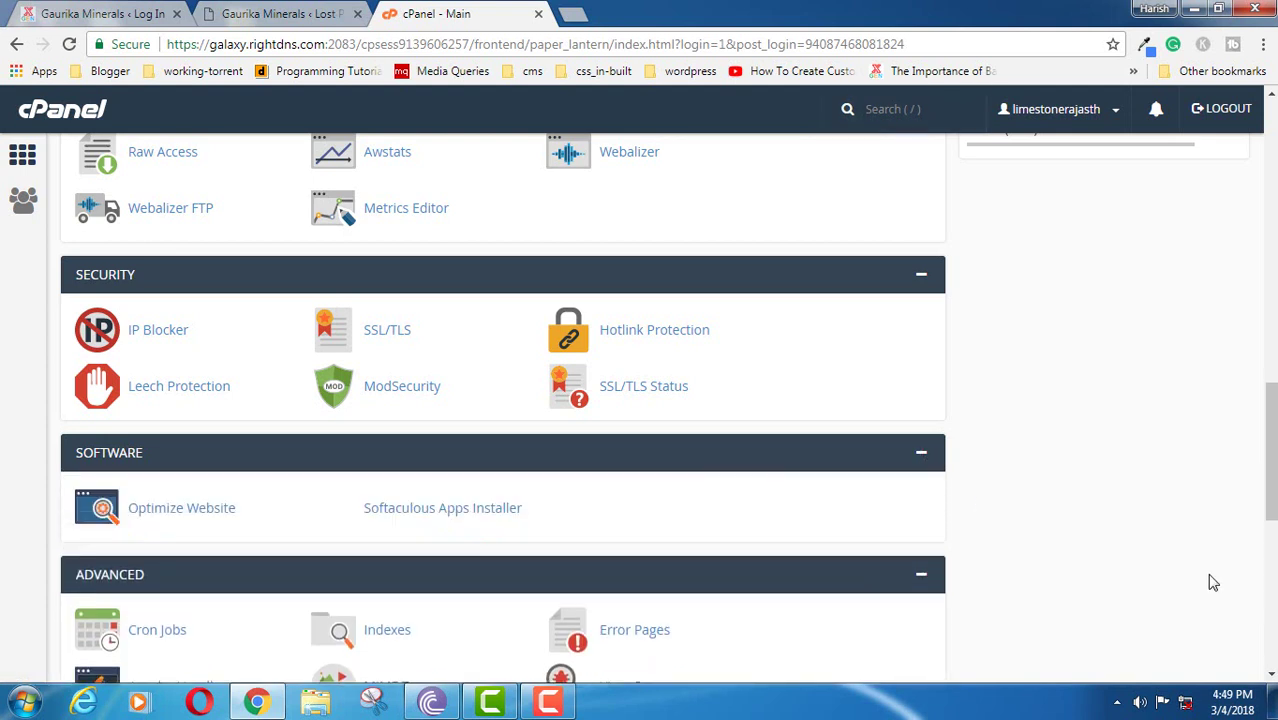
pyautogui.click(922, 457)
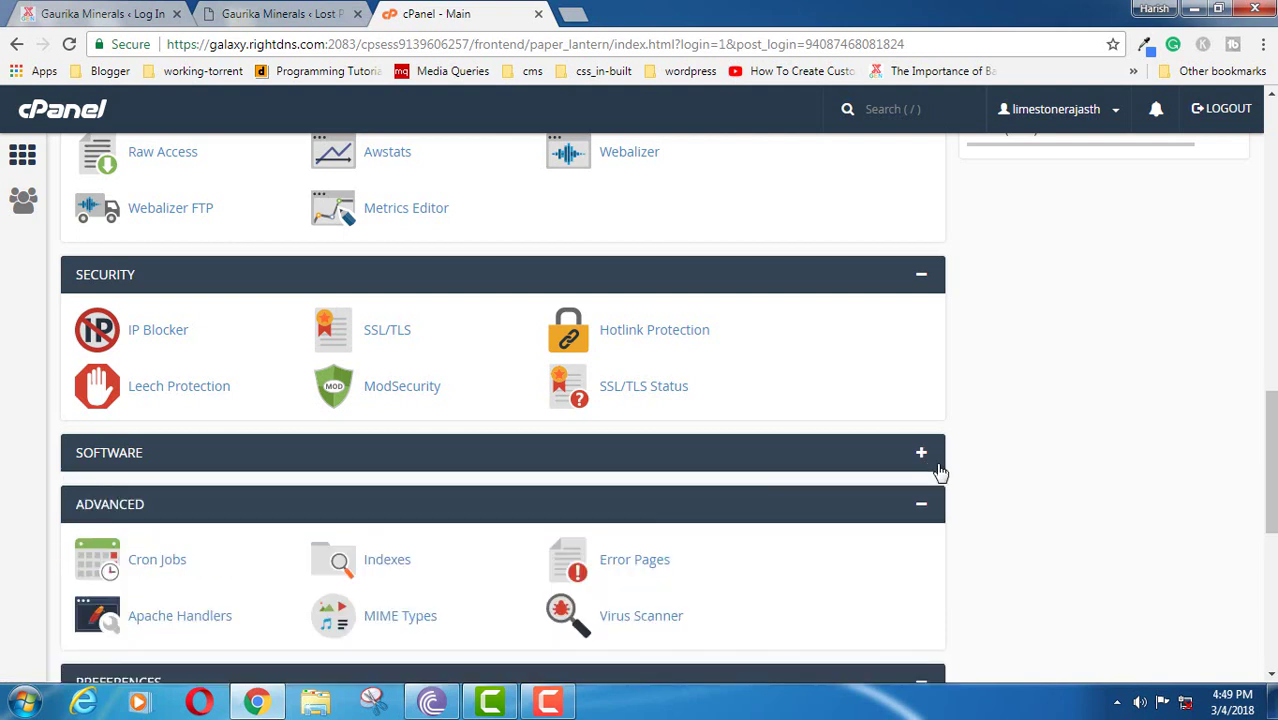
pyautogui.click(921, 457)
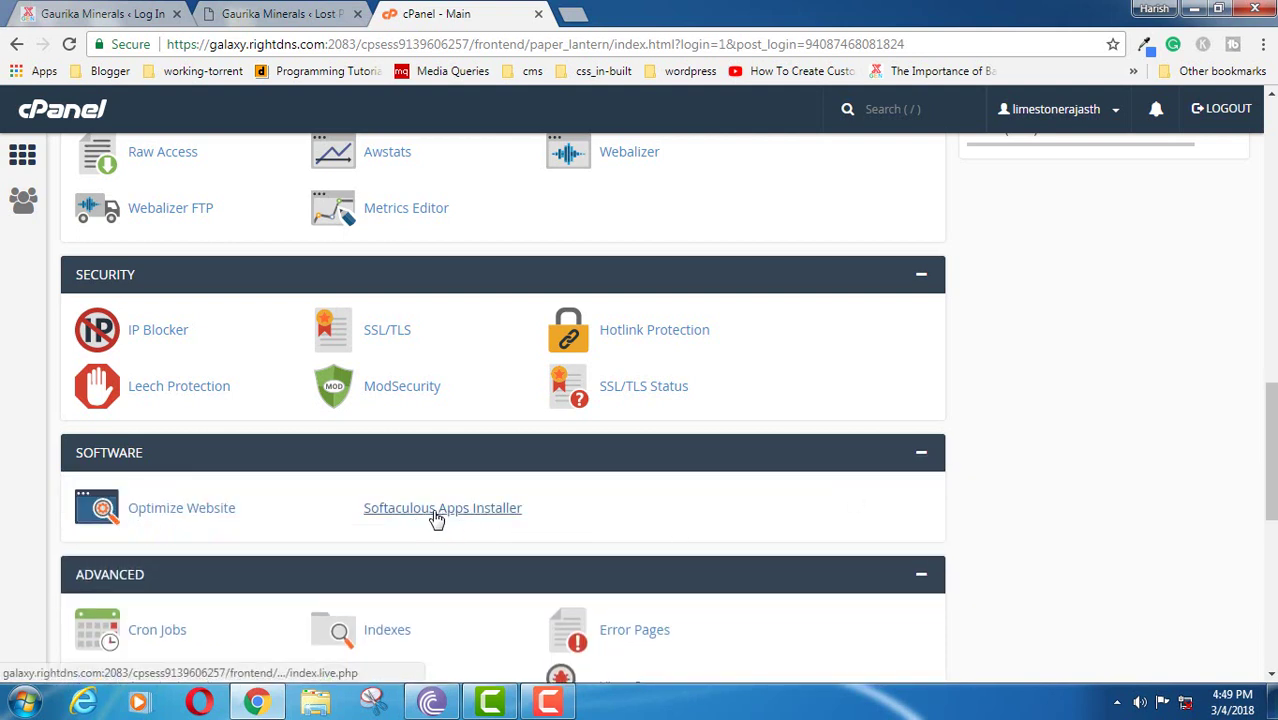
pyautogui.click(498, 519)
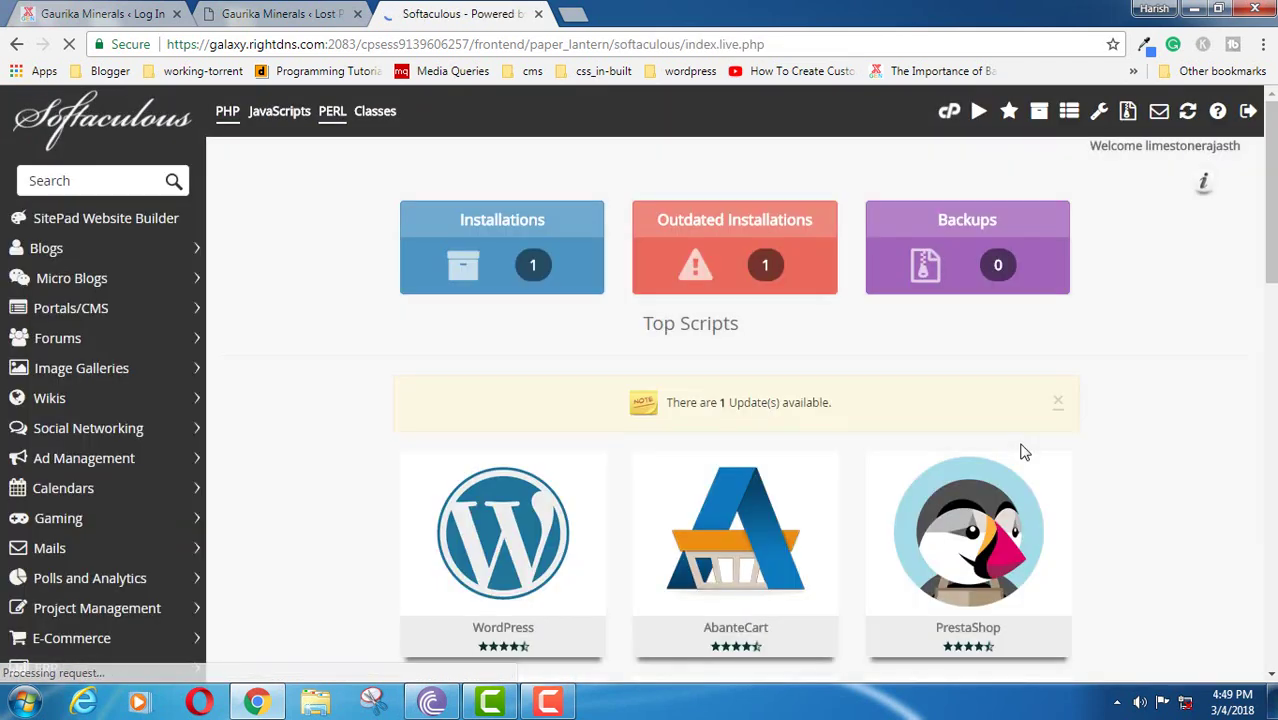
# Show the list of all script installations in Softaculous
pyautogui.moveTo(1272, 190)
pyautogui.mouseDown()
pyautogui.moveTo(1272, 275)
pyautogui.moveTo(1272, 188)
pyautogui.mouseUp()
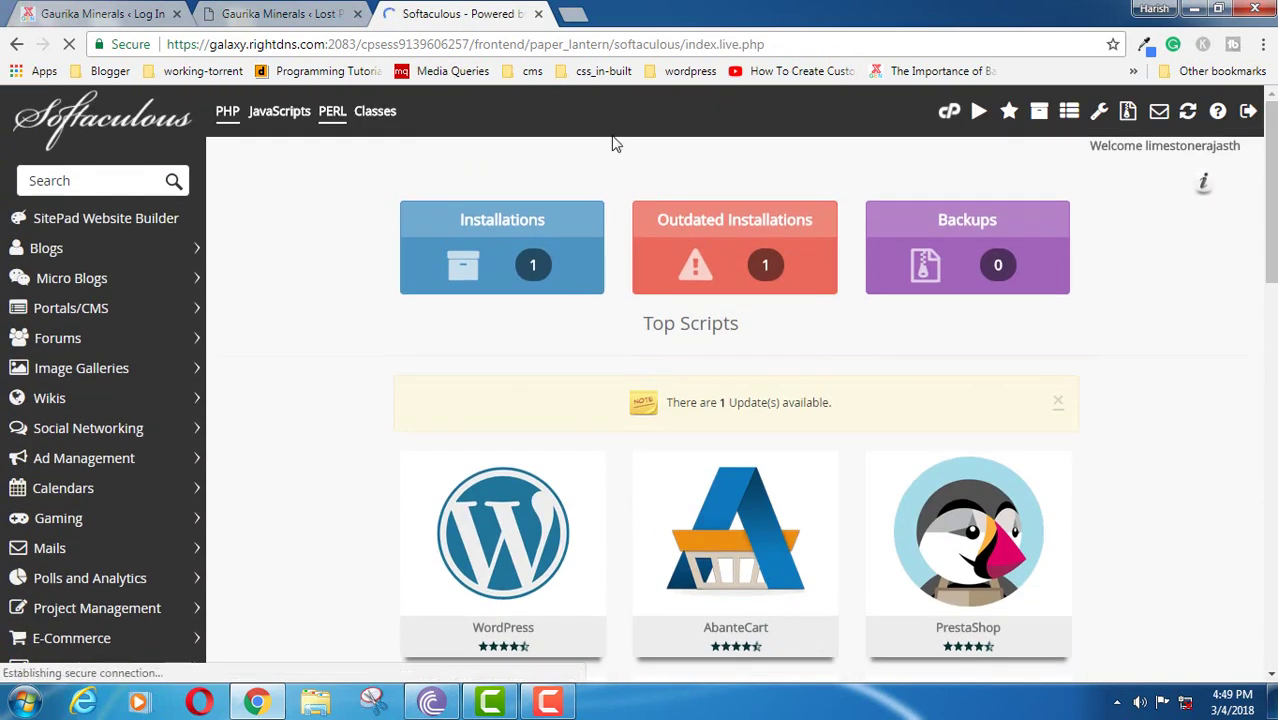
pyautogui.click(1040, 116)
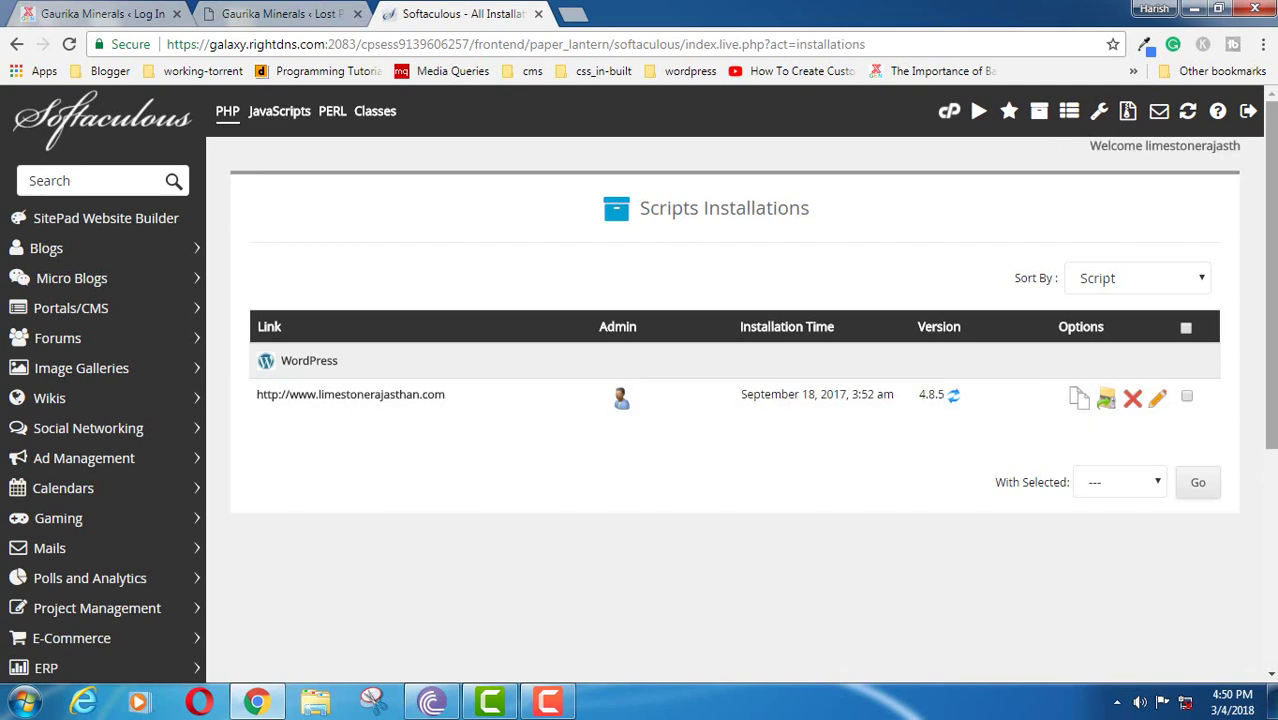
pyautogui.scroll(-3, 954, 320)
pyautogui.scroll(3, 954, 320)
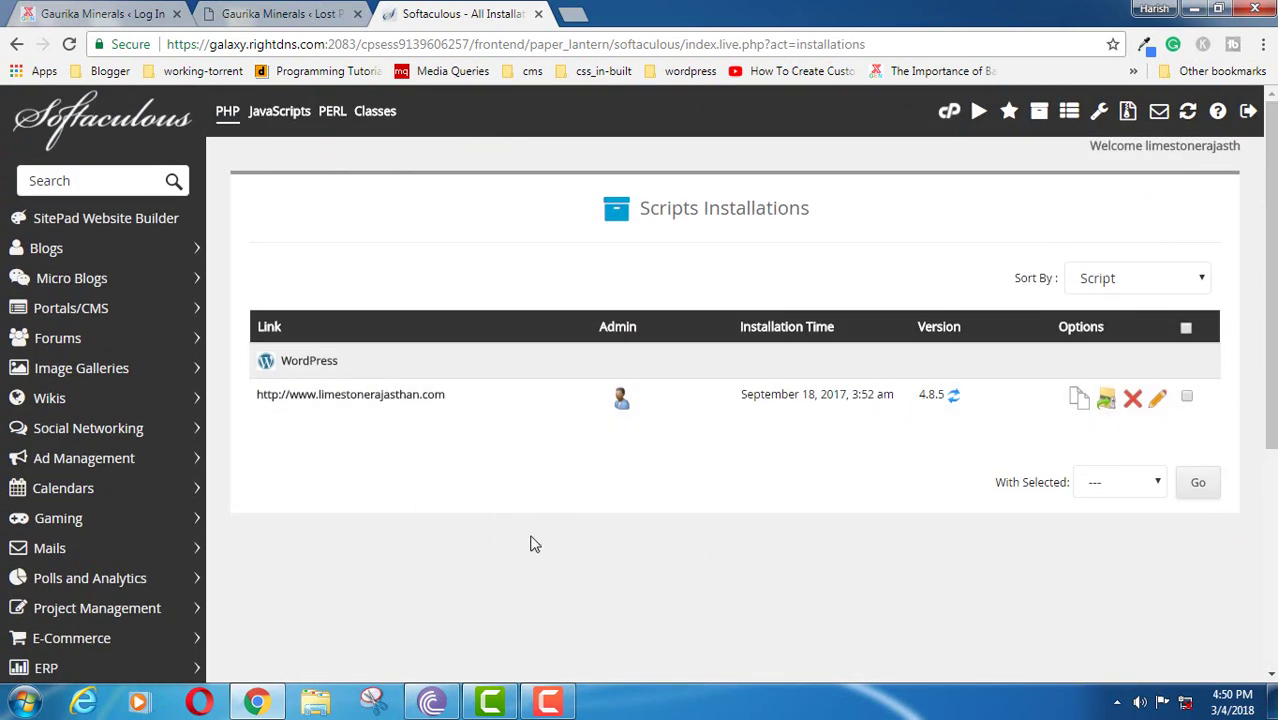
pyautogui.scroll(-1, 511, 448)
pyautogui.scroll(1, 548, 506)
pyautogui.click(280, 13)
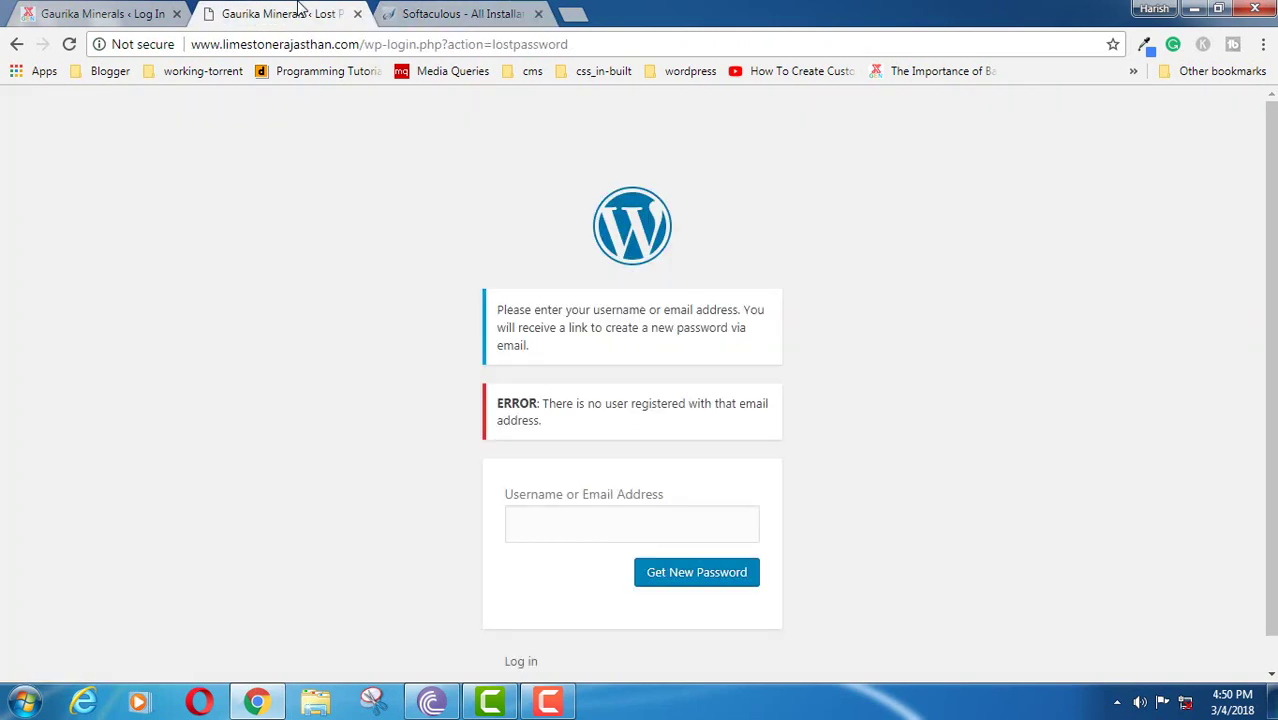
pyautogui.click(472, 12)
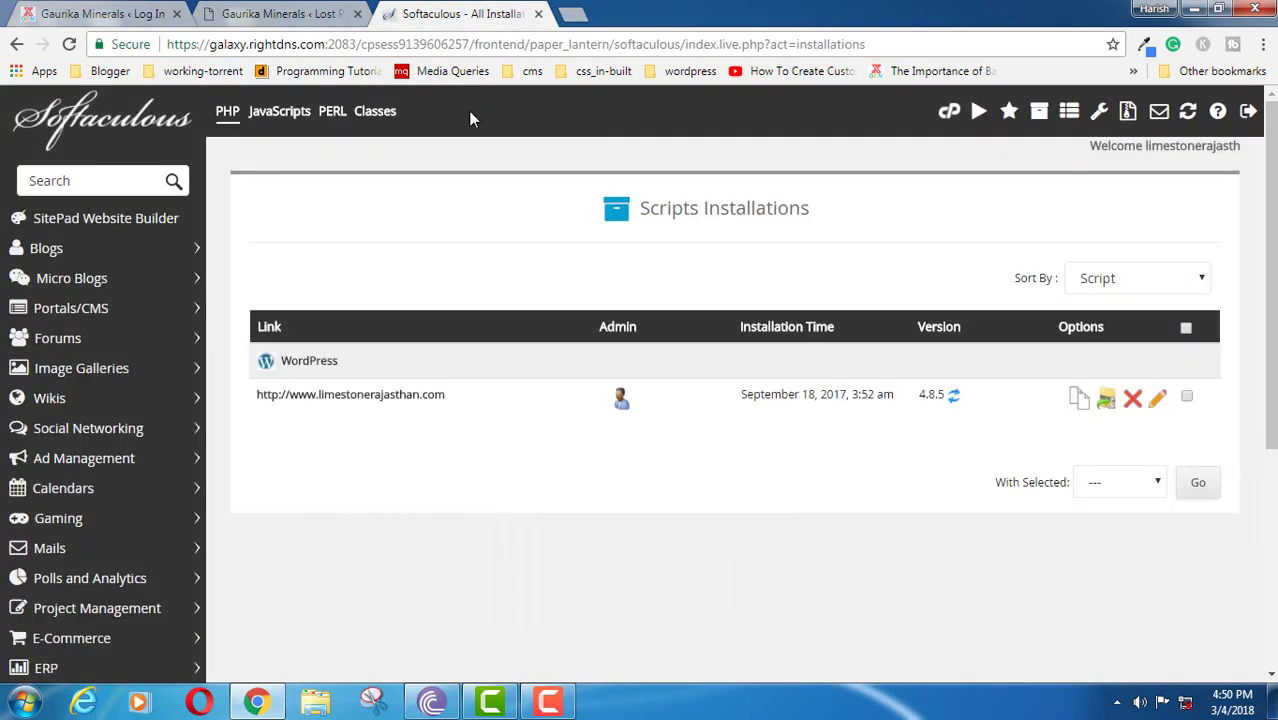
pyautogui.click(268, 12)
pyautogui.click(445, 14)
pyautogui.scroll(-1, 710, 400)
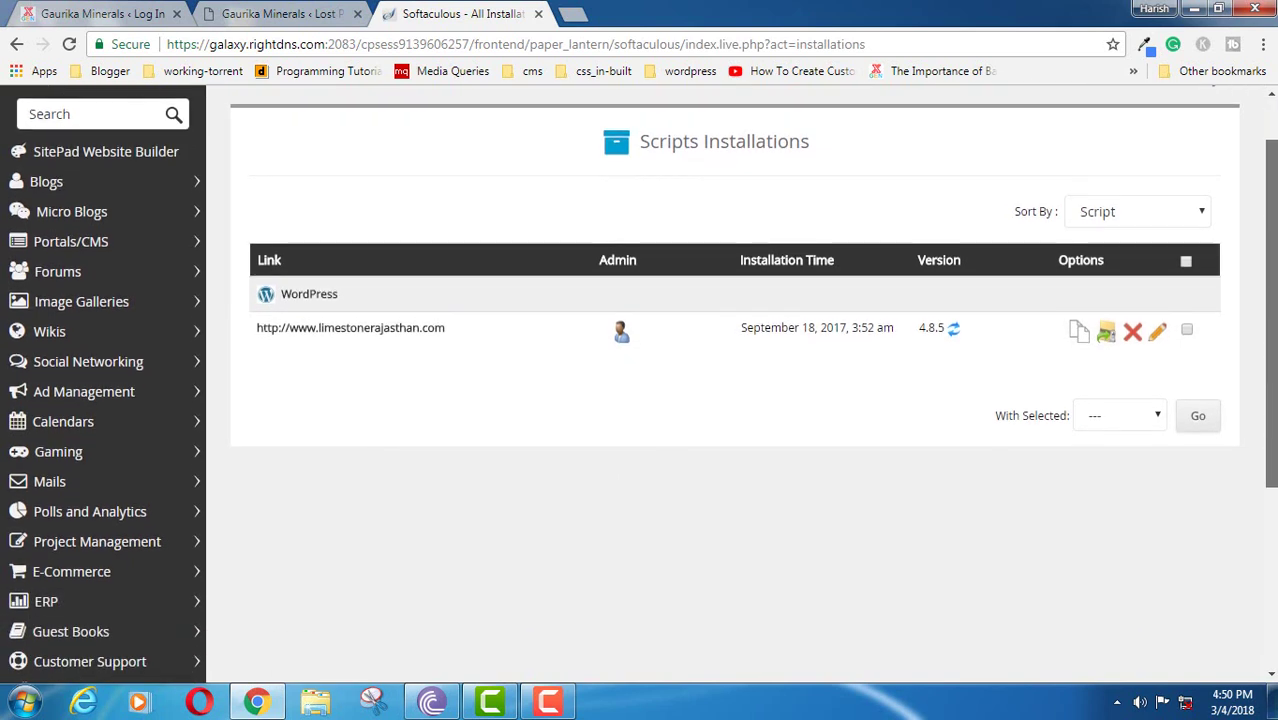
pyautogui.scroll(1, 457, 290)
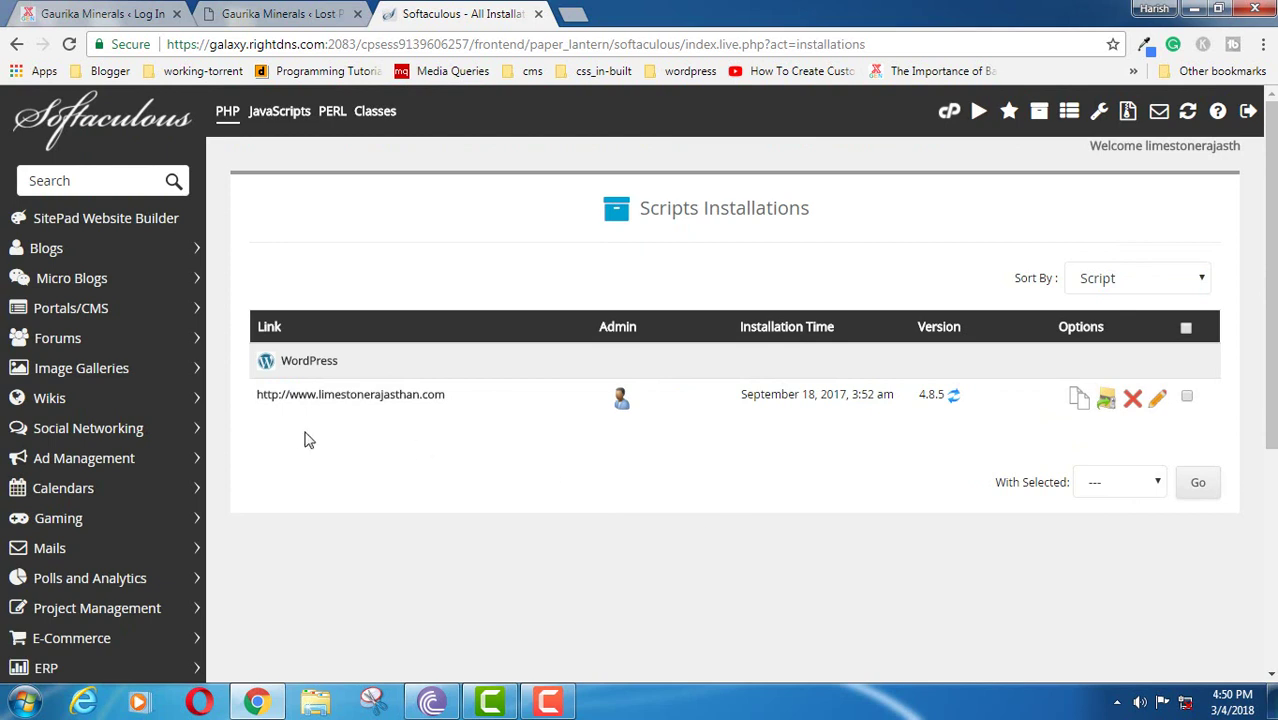
pyautogui.moveTo(471, 394); pyautogui.dragTo(258, 400)
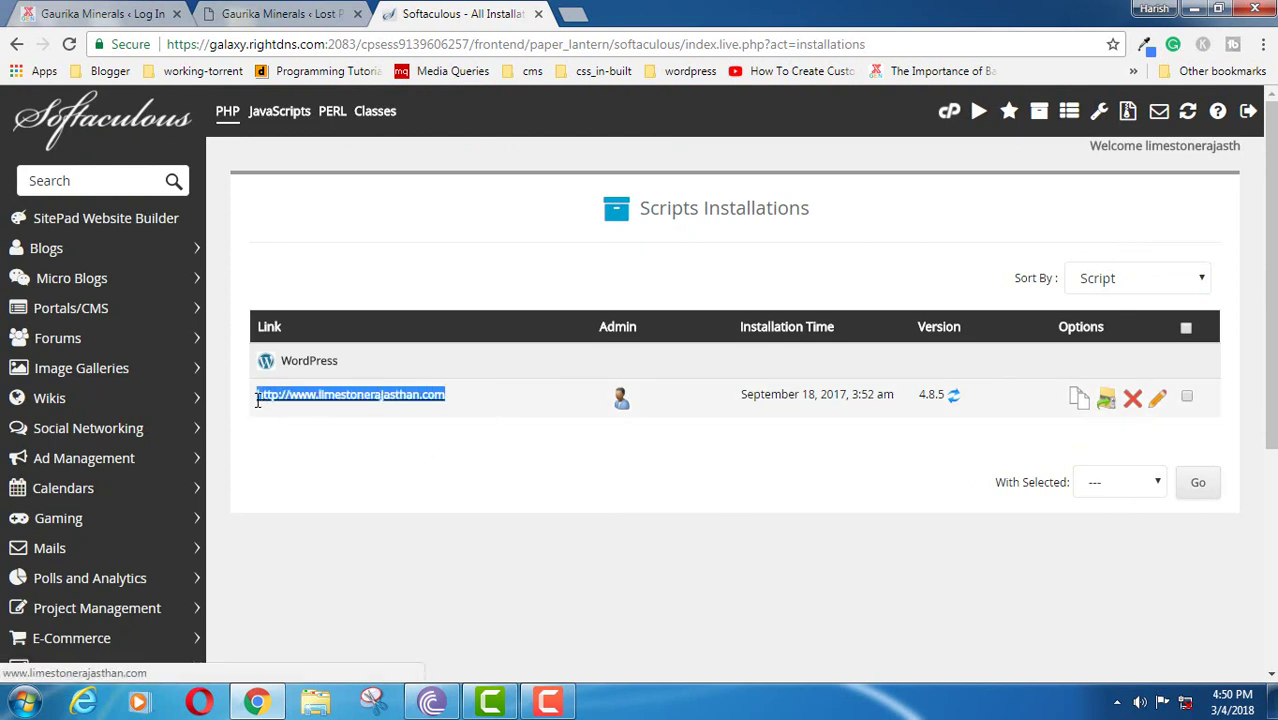
pyautogui.click(463, 538)
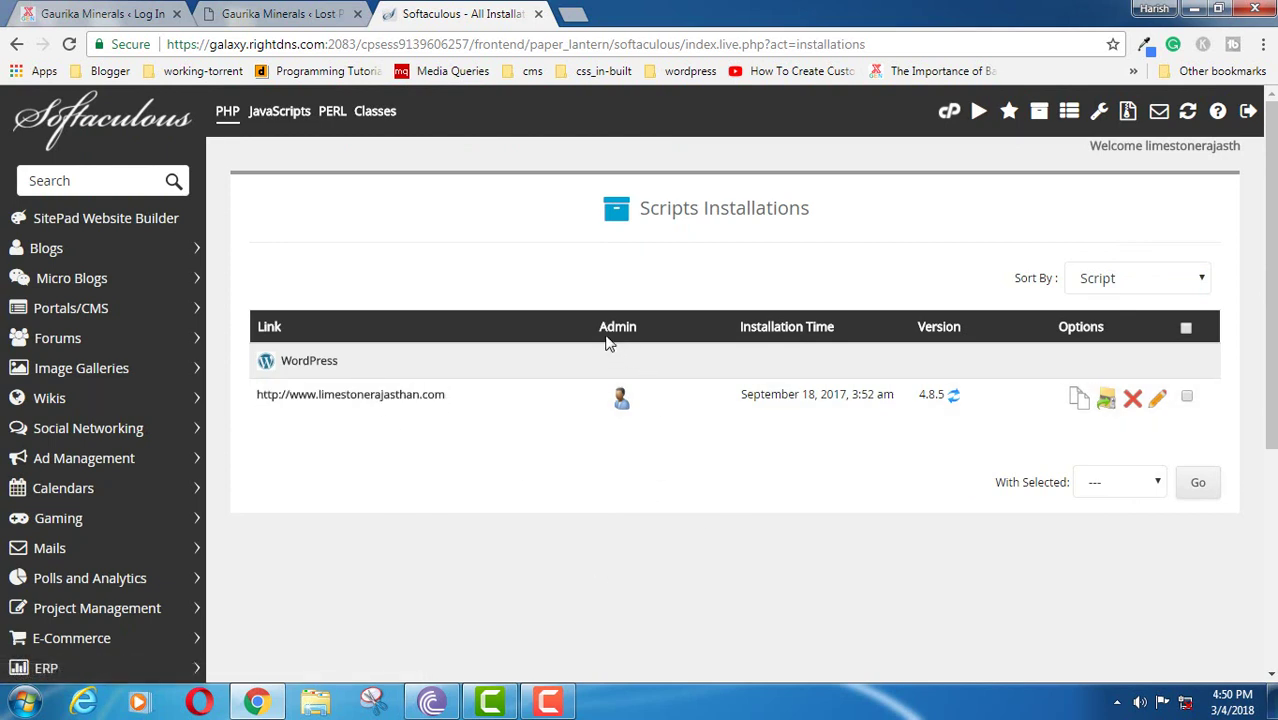
pyautogui.click(621, 400)
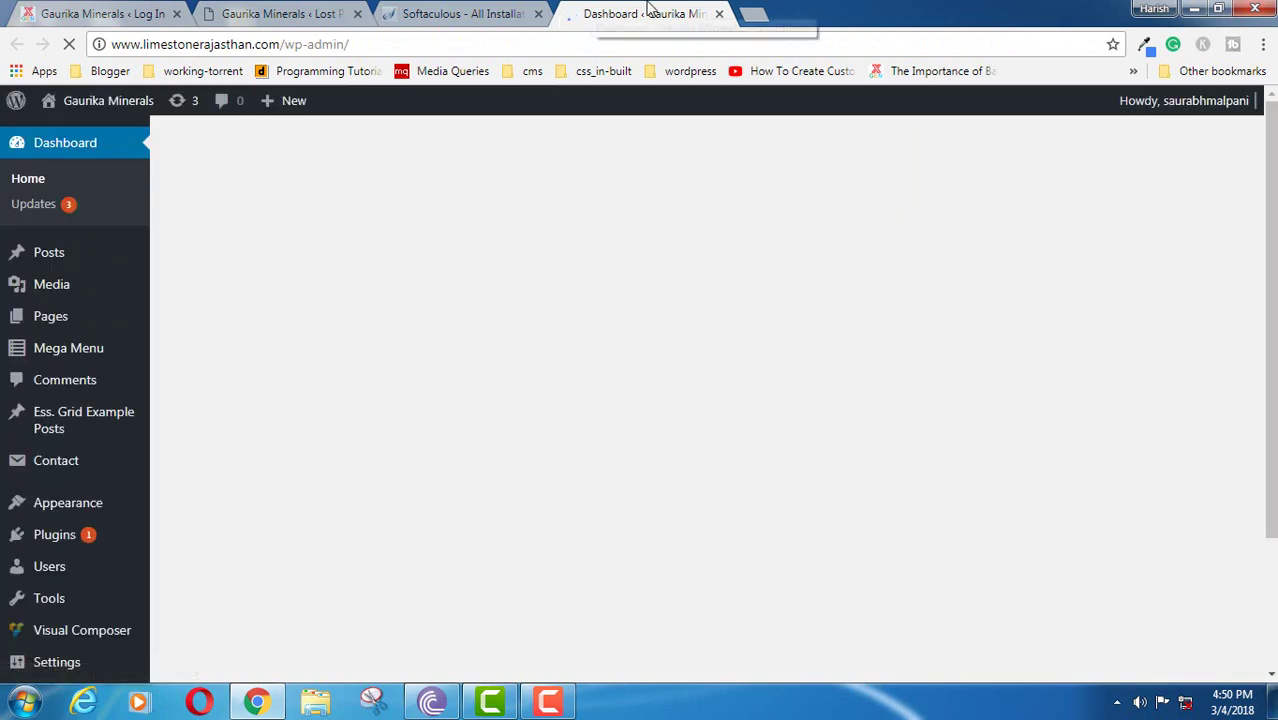
pyautogui.scroll(-4, 700, 400)
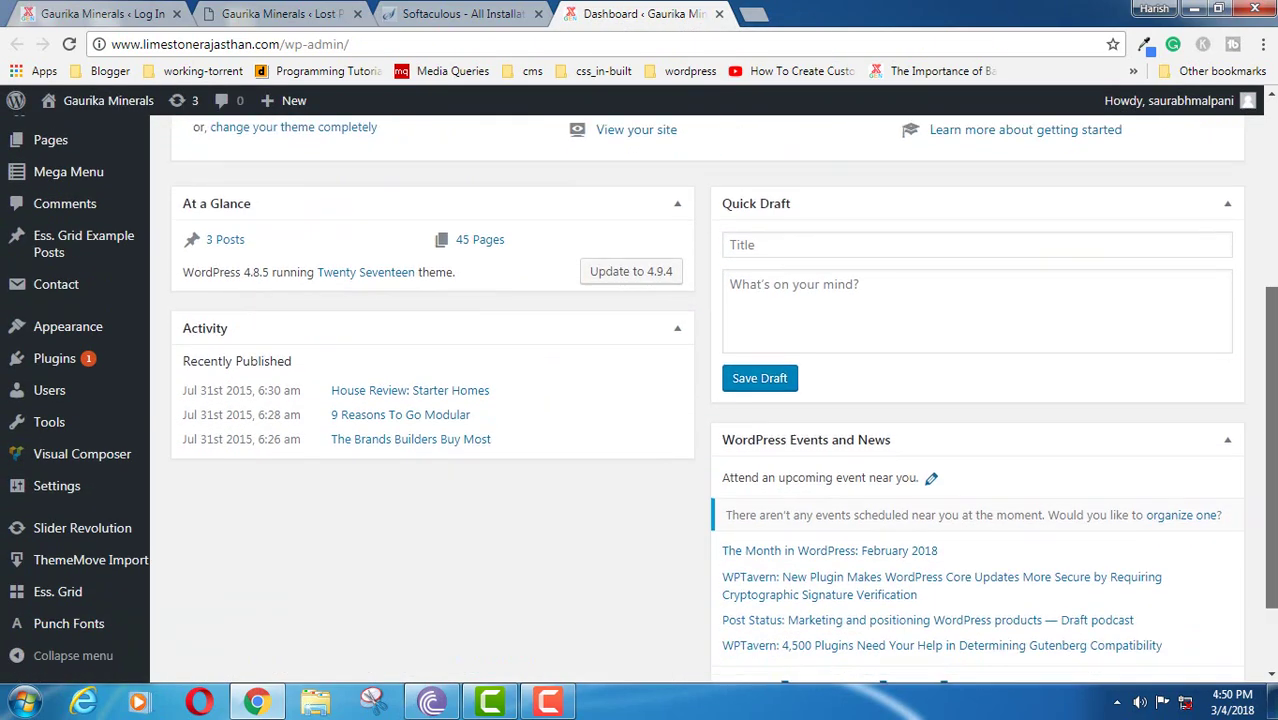
pyautogui.scroll(4, 686, 346)
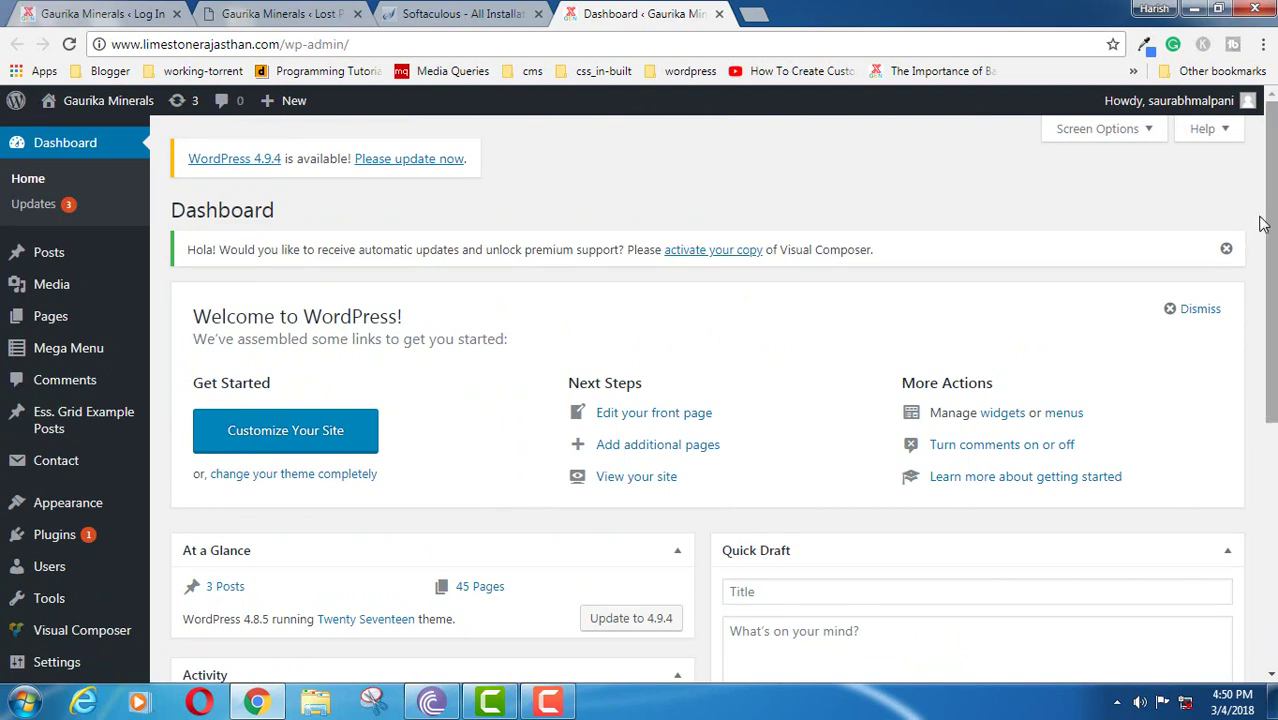
# Check the Admin link in the Softaculous installations list against the WordPress dashboard it opens, and look through the dashboard
pyautogui.click(470, 12)
pyautogui.click(614, 409)
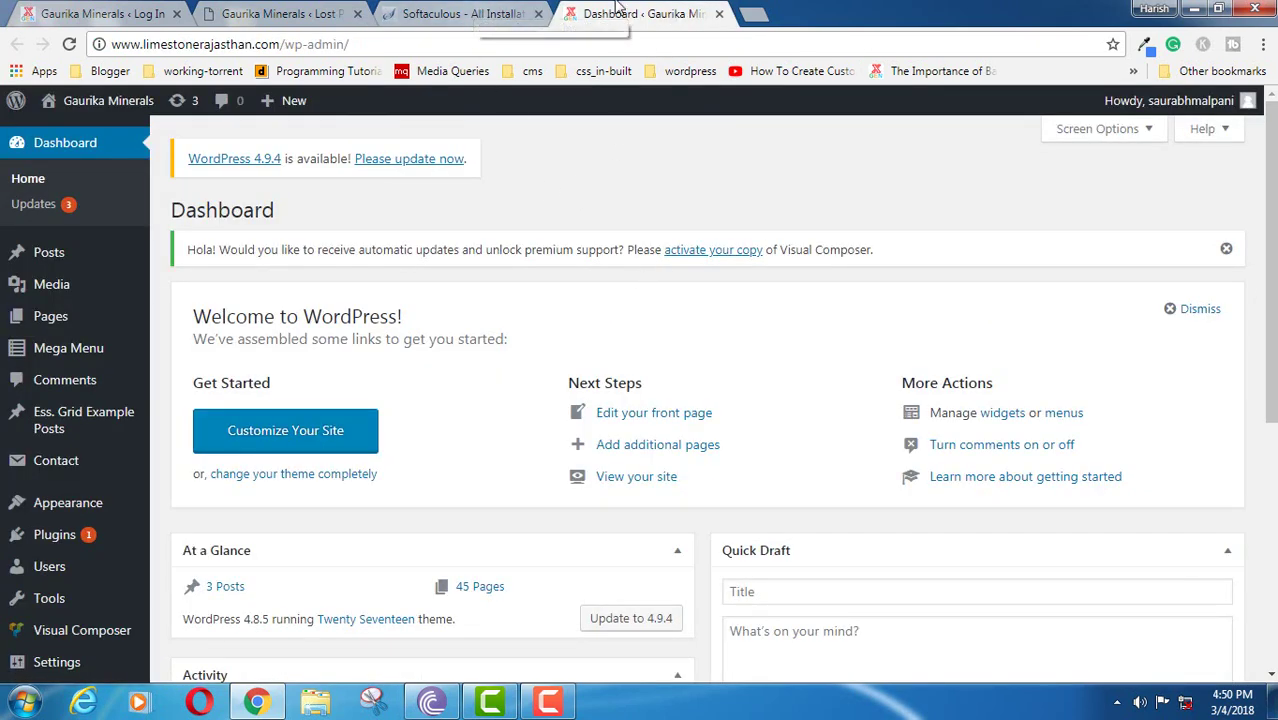
pyautogui.scroll(-2, 713, 244)
pyautogui.scroll(-3, 408, 519)
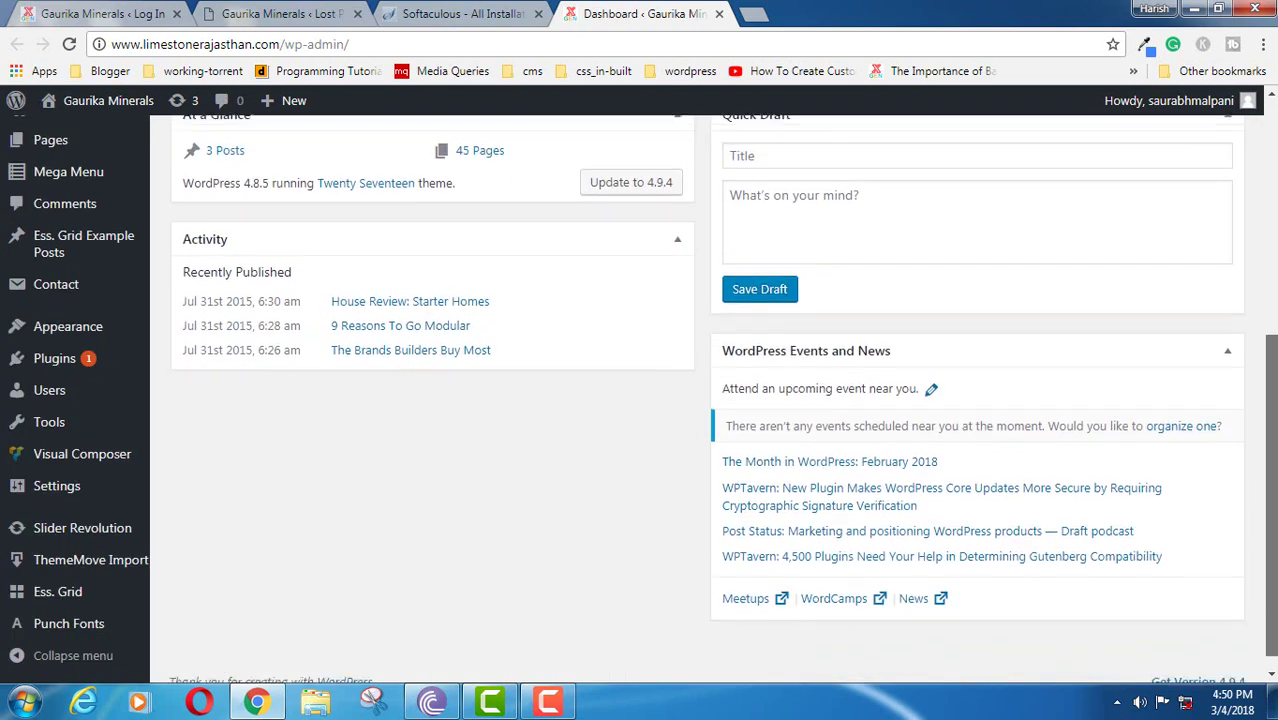
pyautogui.scroll(5, 408, 519)
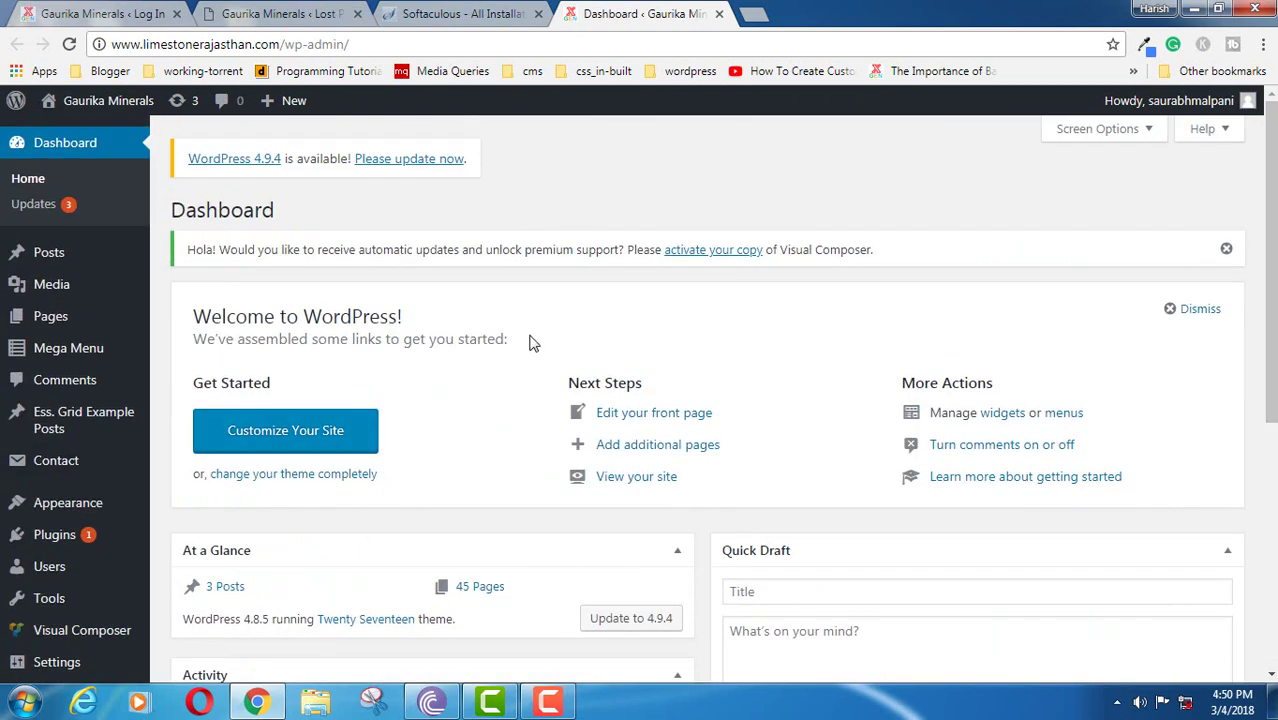
pyautogui.click(447, 10)
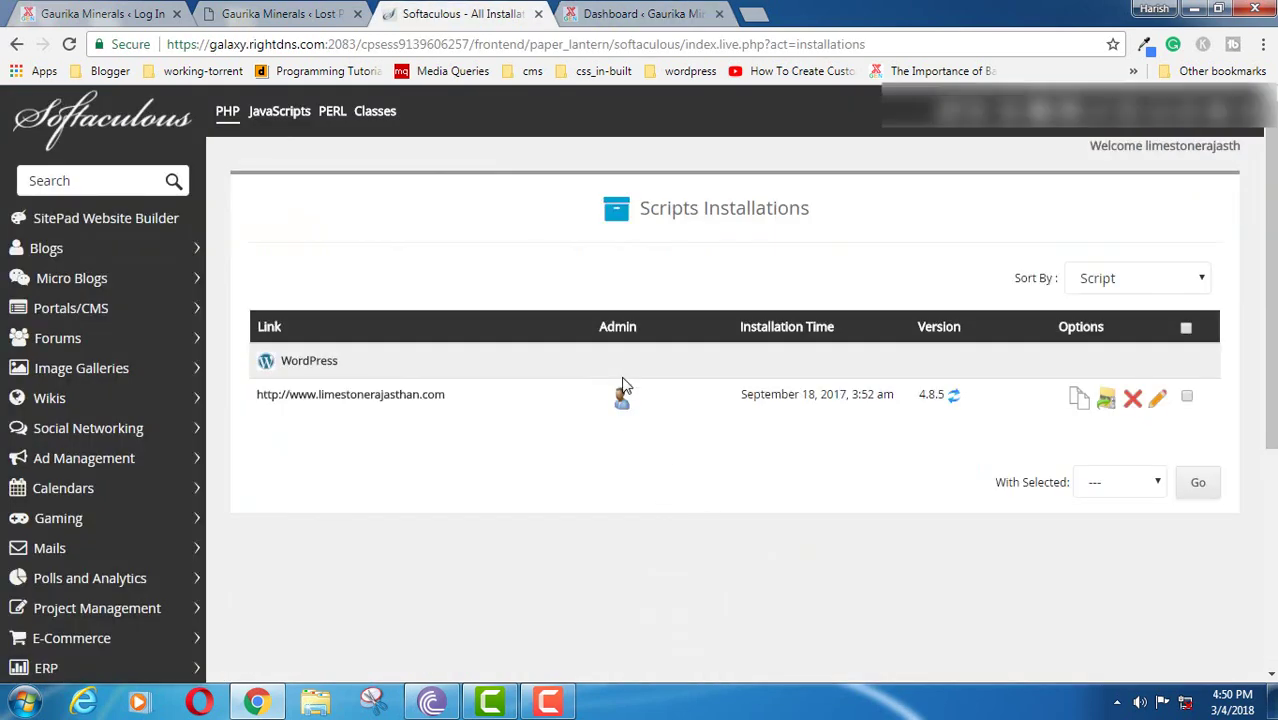
pyautogui.click(615, 12)
pyautogui.scroll(-3, 86, 317)
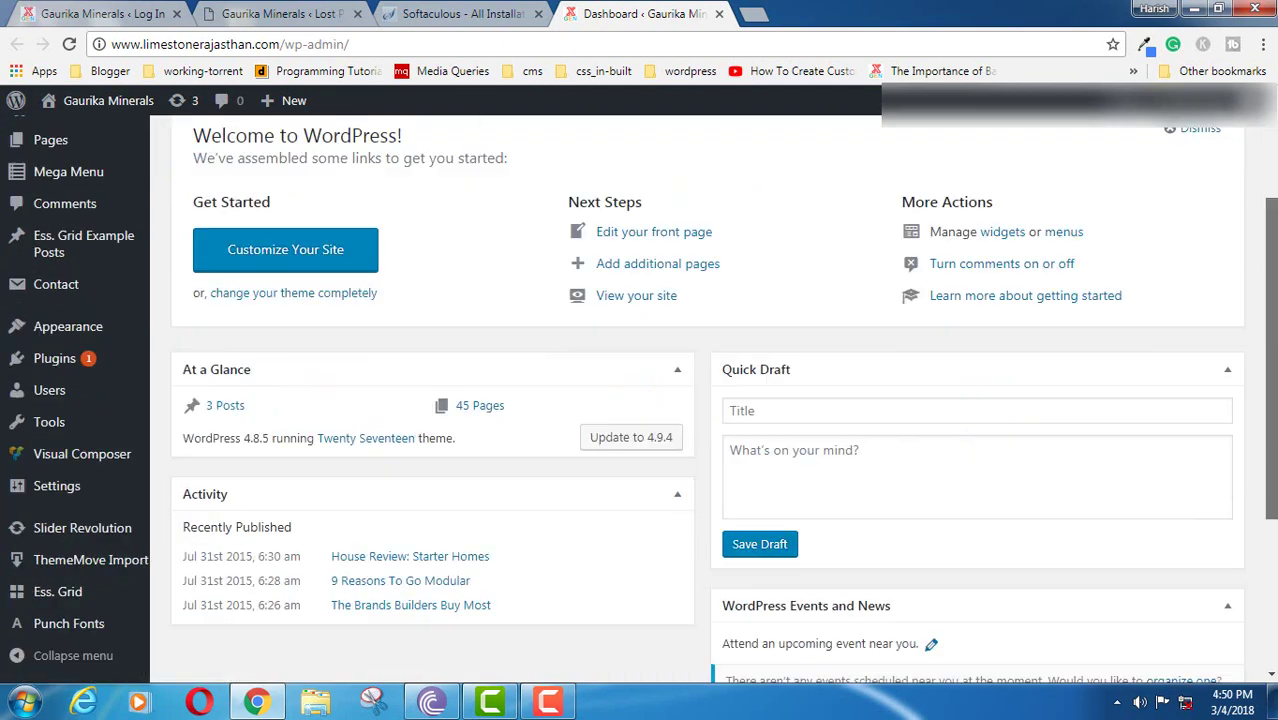
pyautogui.scroll(2, 160, 565)
pyautogui.scroll(-2, 80, 440)
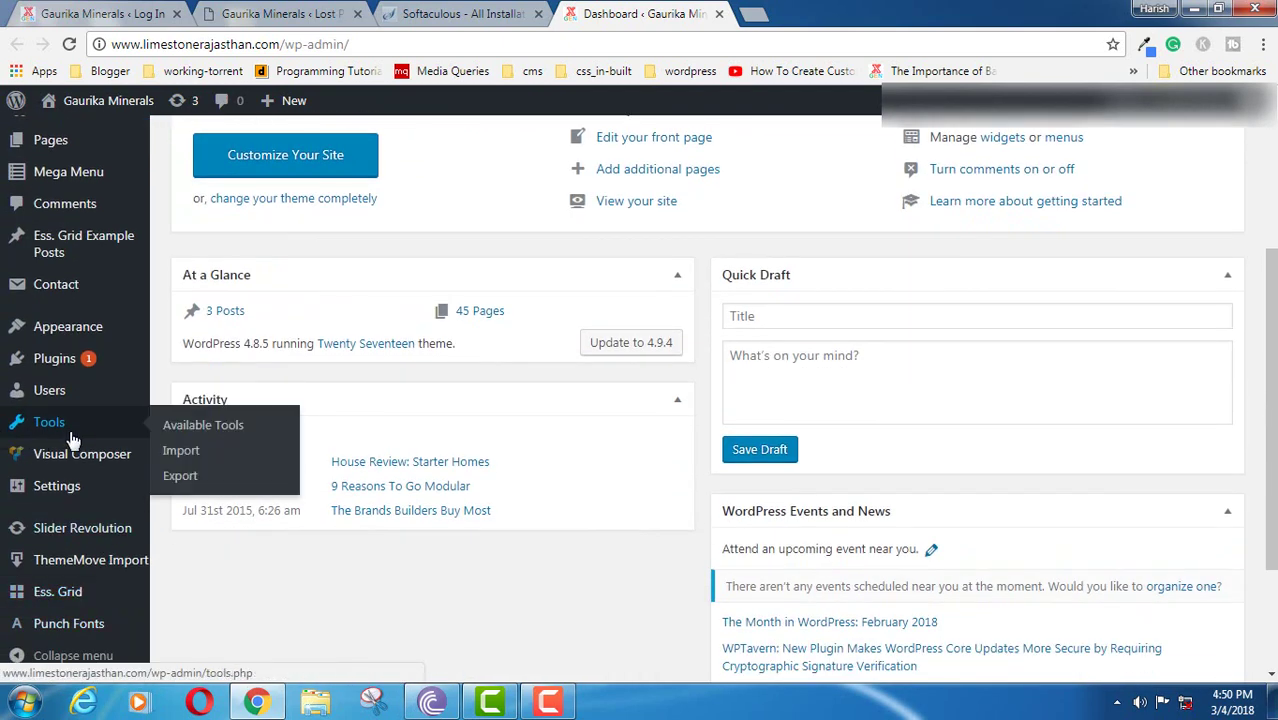
# Open the list of all WordPress users and examine the administrator accounts' usernames and emails
pyautogui.click(66, 402)
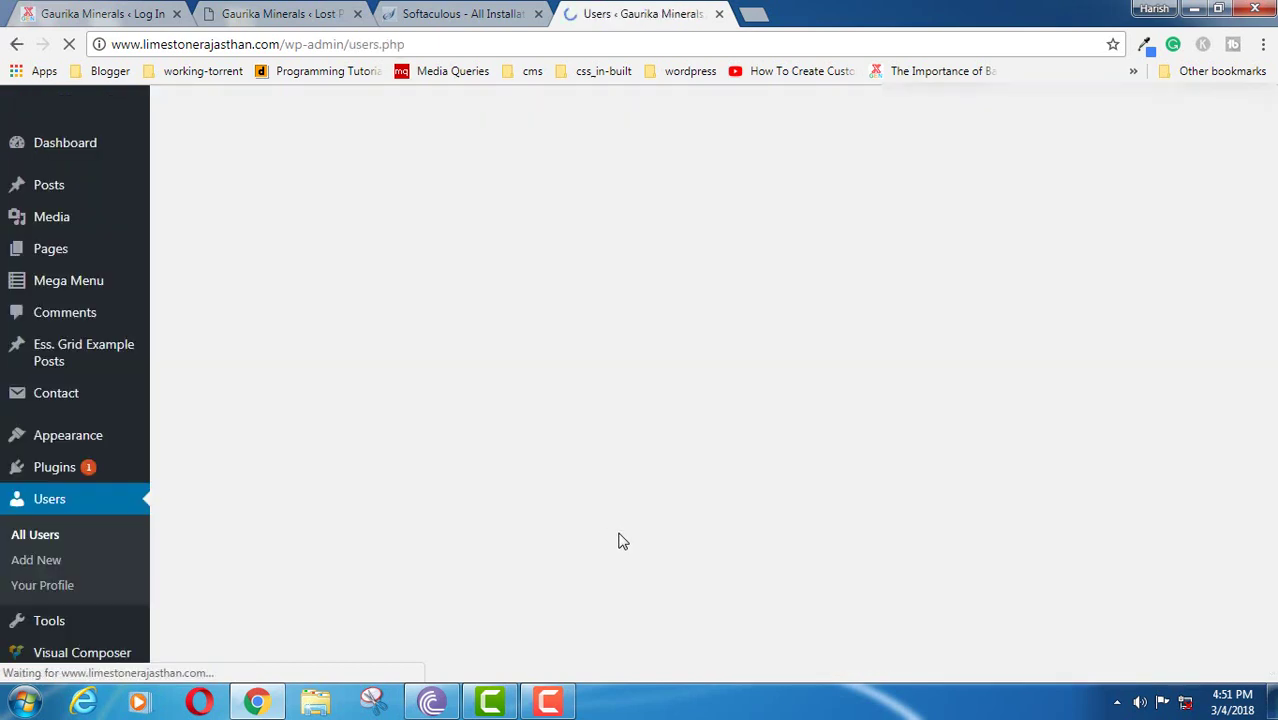
pyautogui.moveTo(1272, 245); pyautogui.dragTo(1272, 277)
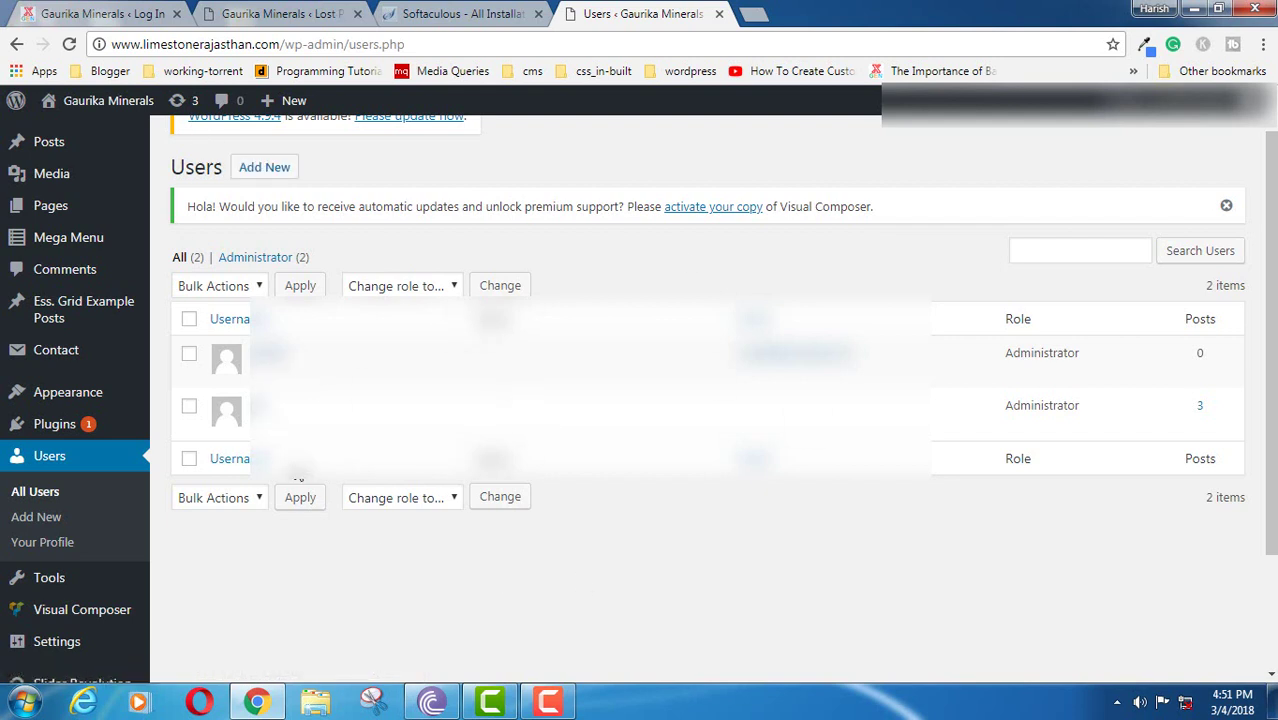
pyautogui.scroll(-1, 1268, 360)
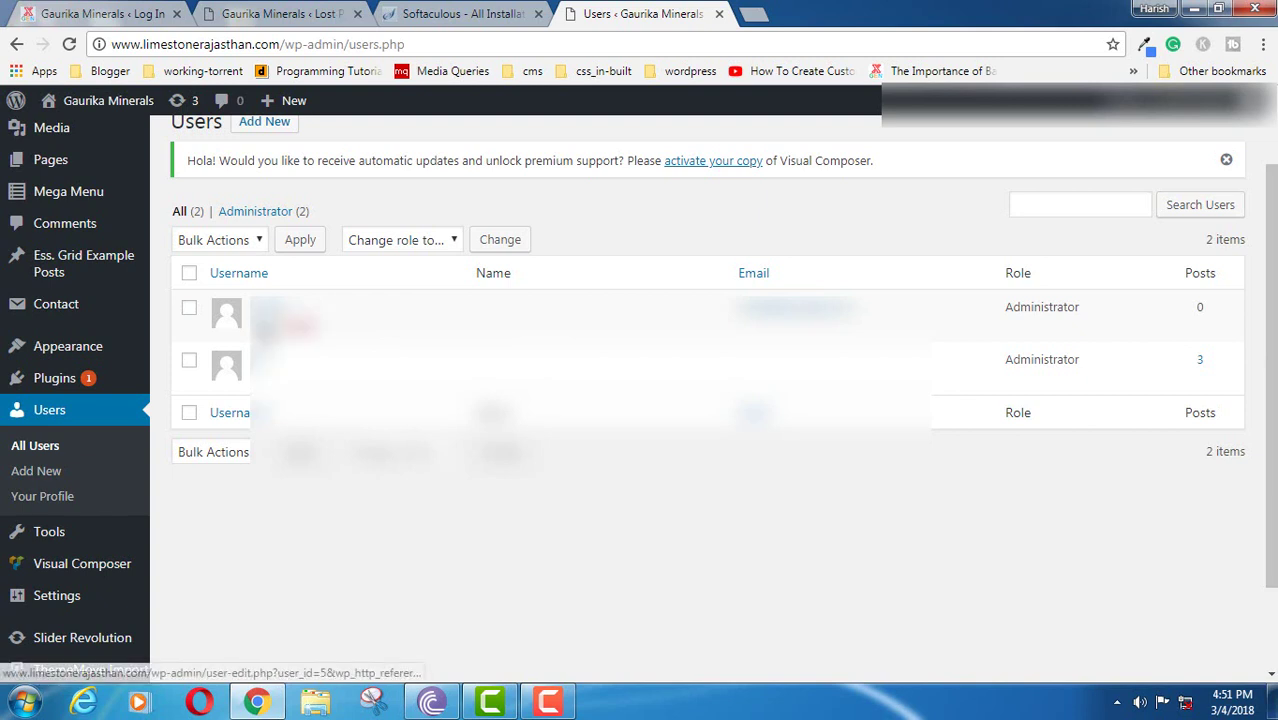
pyautogui.scroll(2, 370, 505)
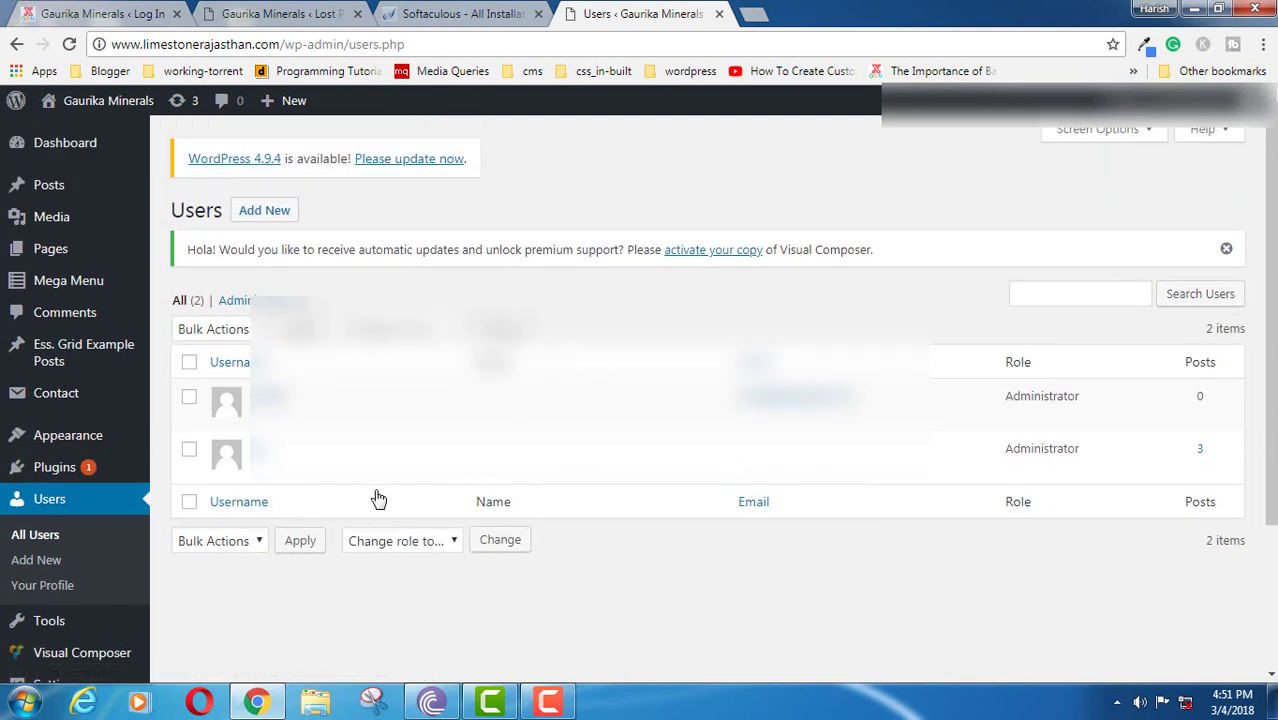
# Open the Add New User form and examine its fields and the Role options, including Administrator
pyautogui.click(268, 218)
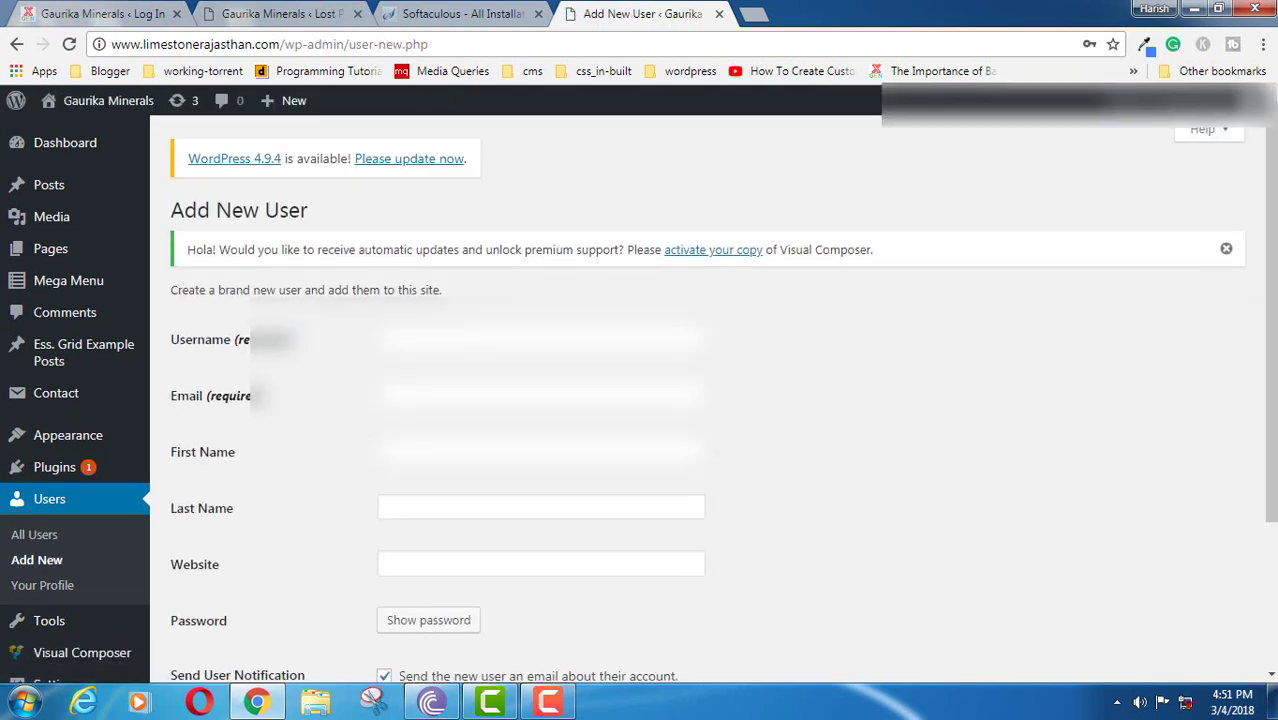
pyautogui.moveTo(1272, 310); pyautogui.dragTo(1272, 396)
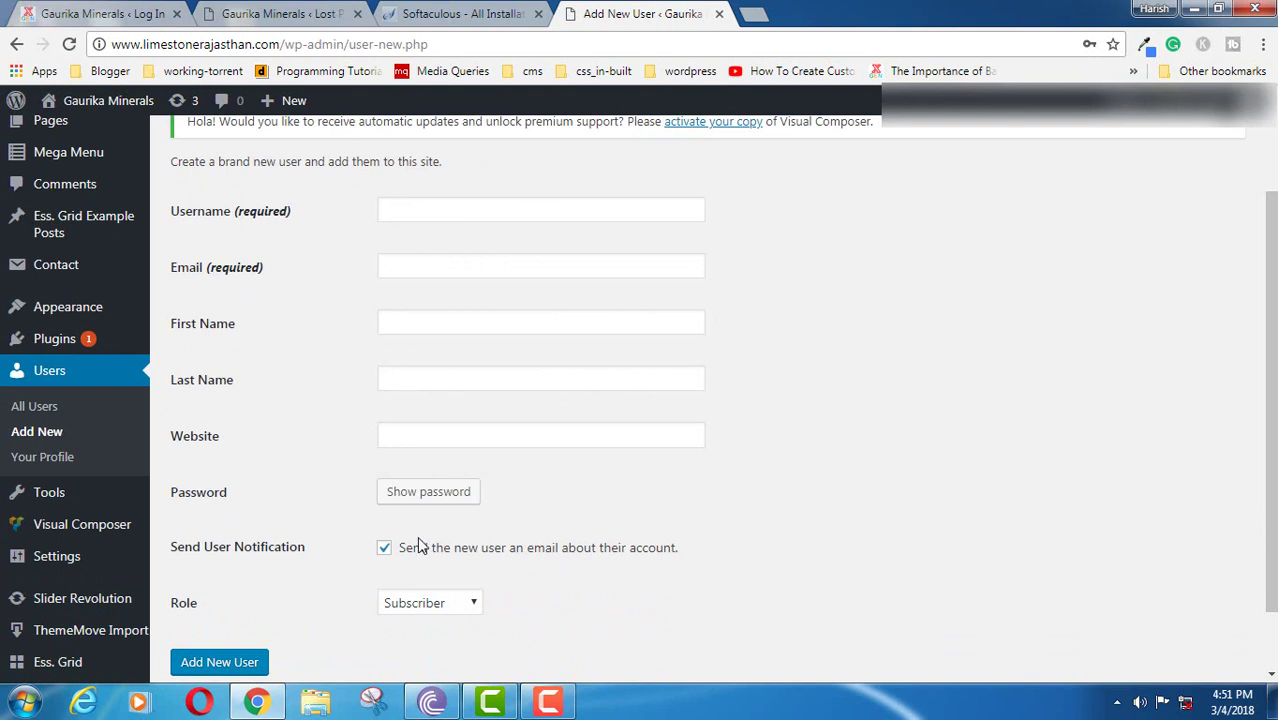
pyautogui.scroll(-1, 900, 520)
pyautogui.click(459, 527)
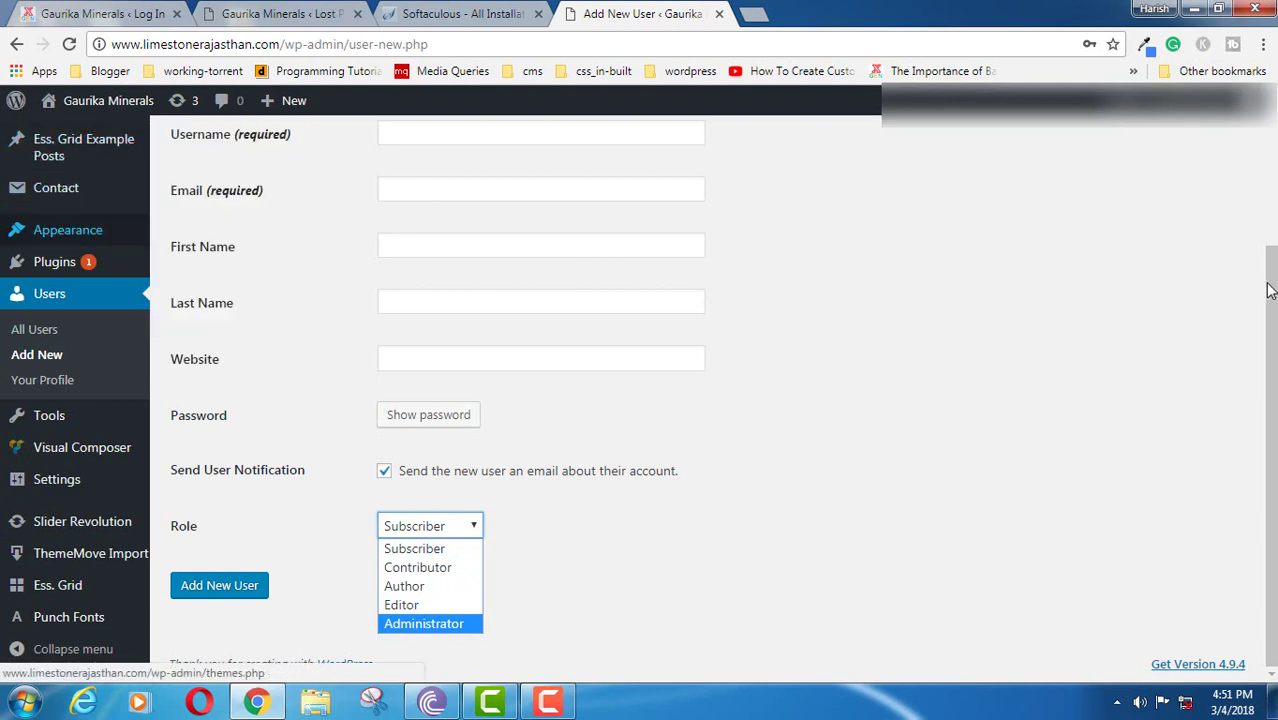
pyautogui.moveTo(1271, 290); pyautogui.dragTo(1271, 104)
pyautogui.scroll(-2, 975, 526)
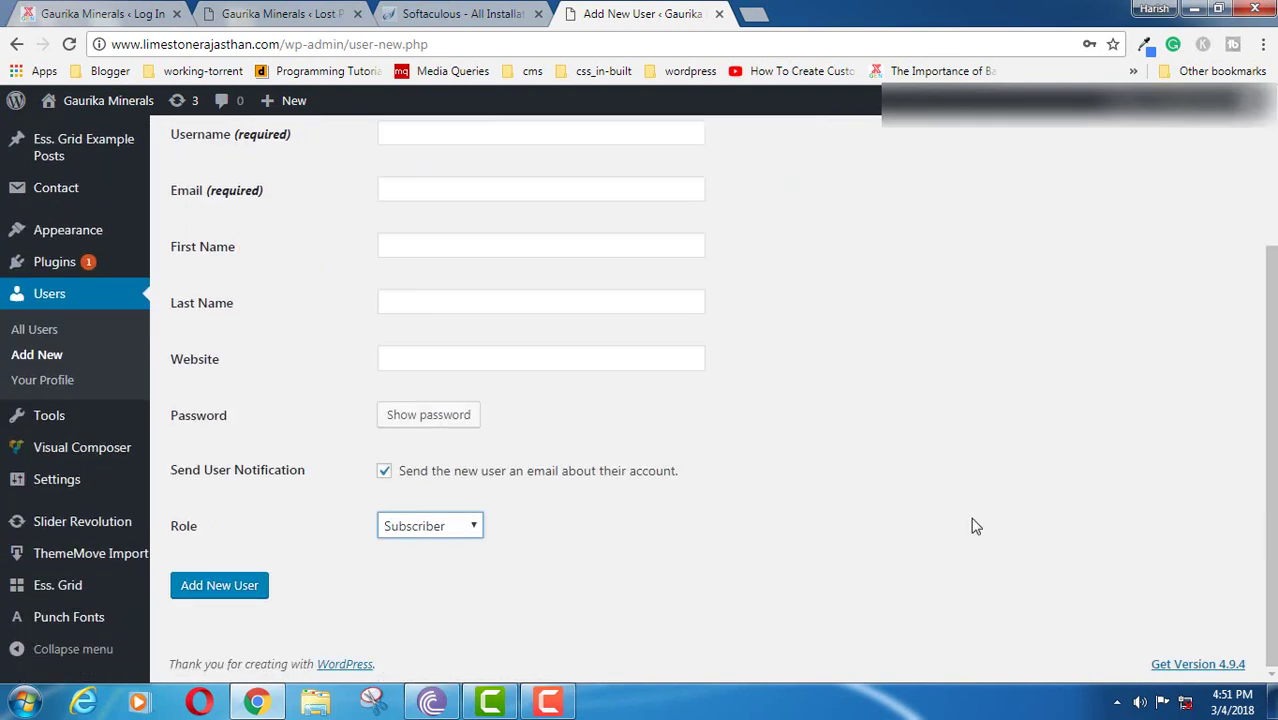
pyautogui.click(415, 535)
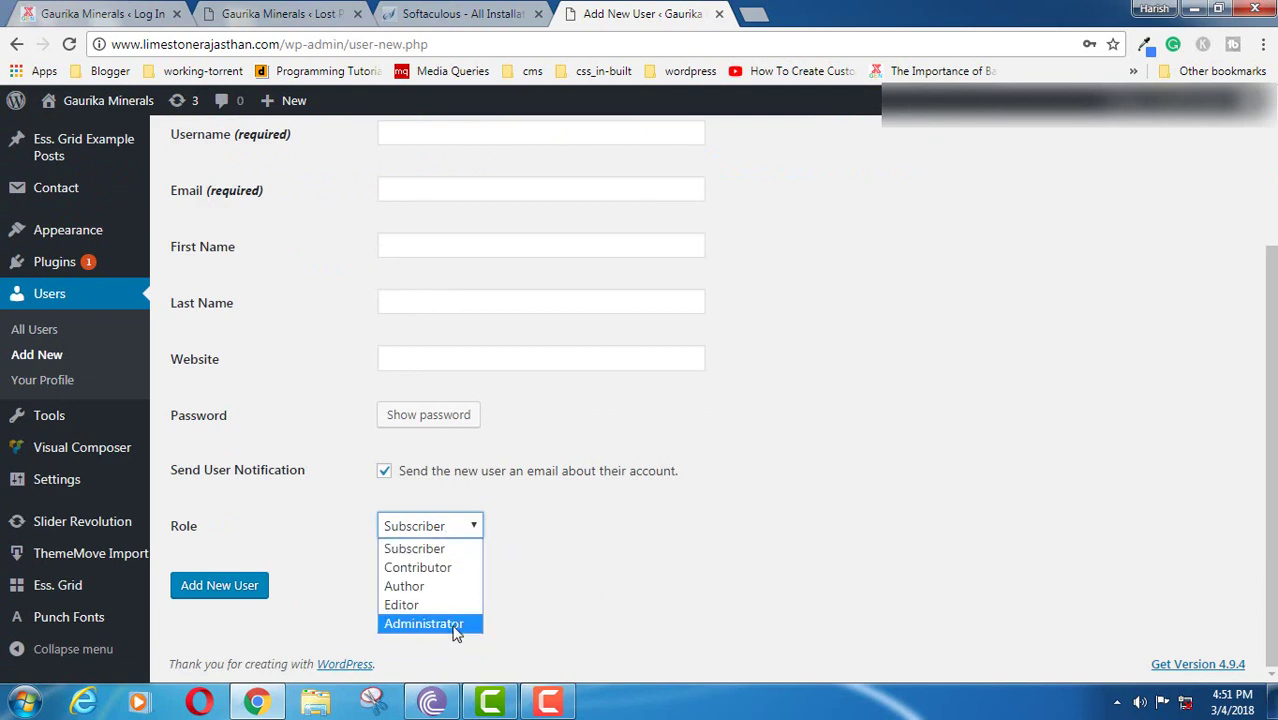
pyautogui.click(655, 594)
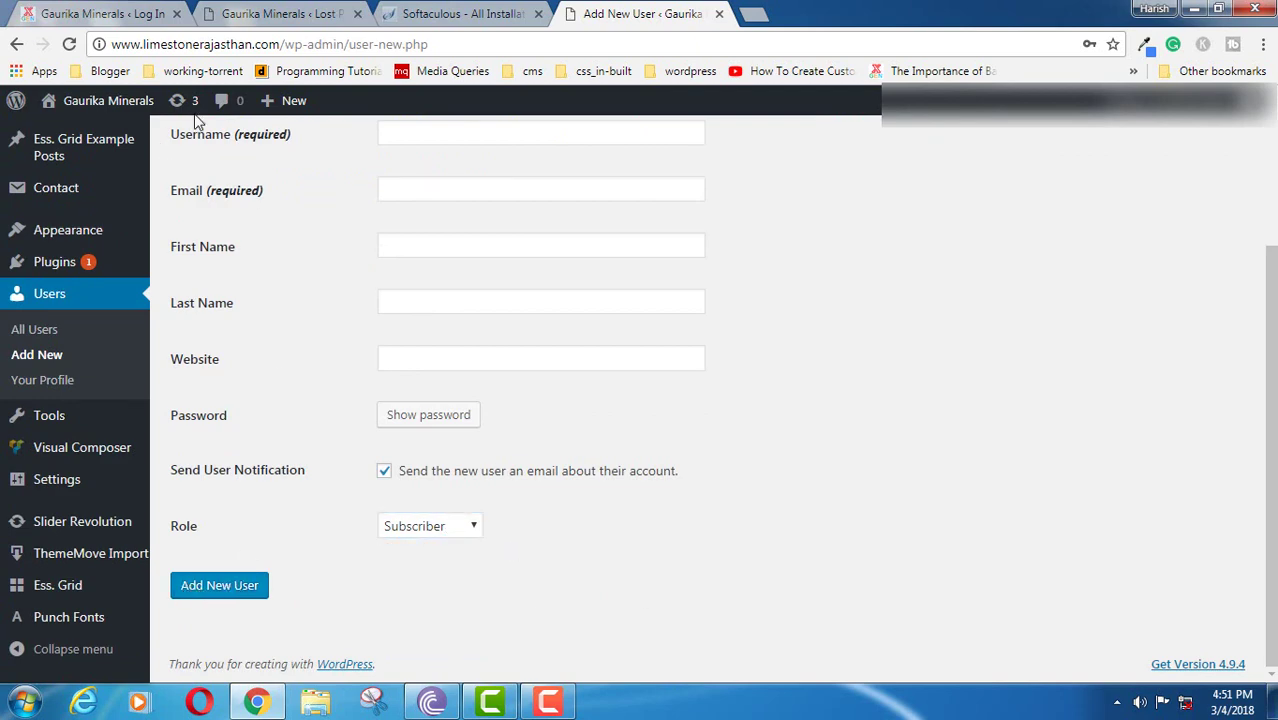
pyautogui.scroll(2, 1107, 283)
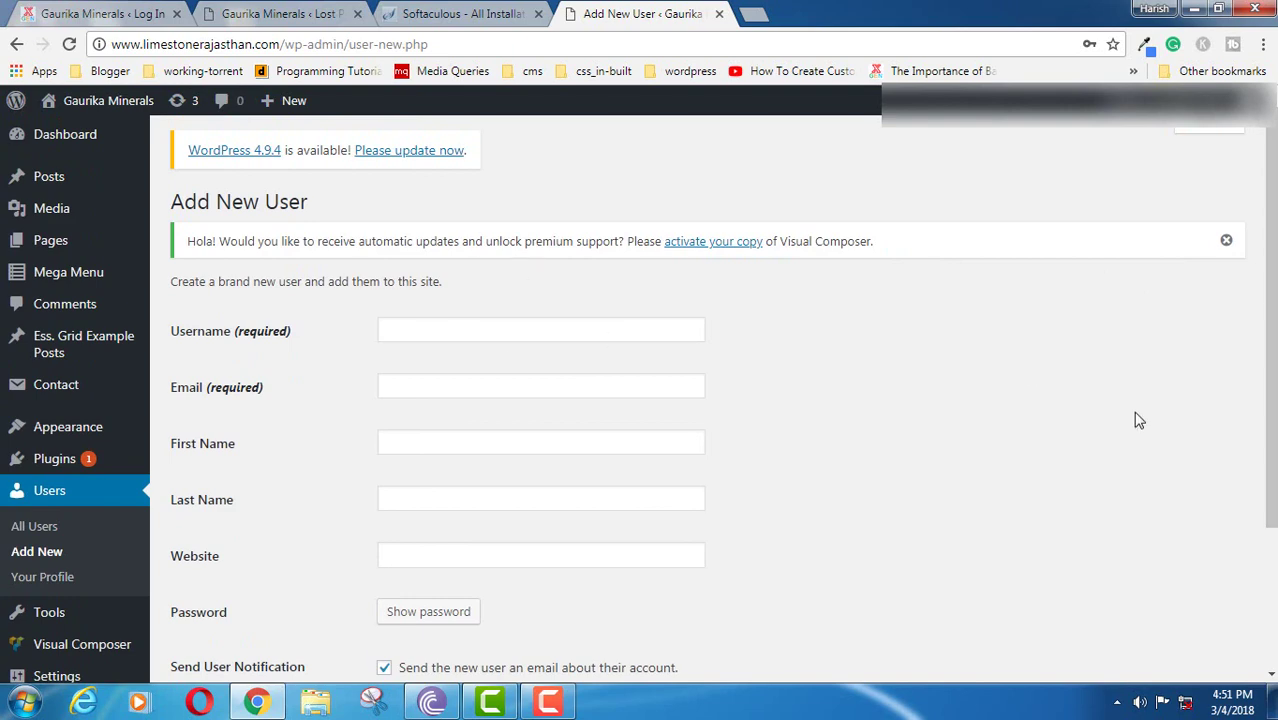
pyautogui.scroll(-3, 735, 263)
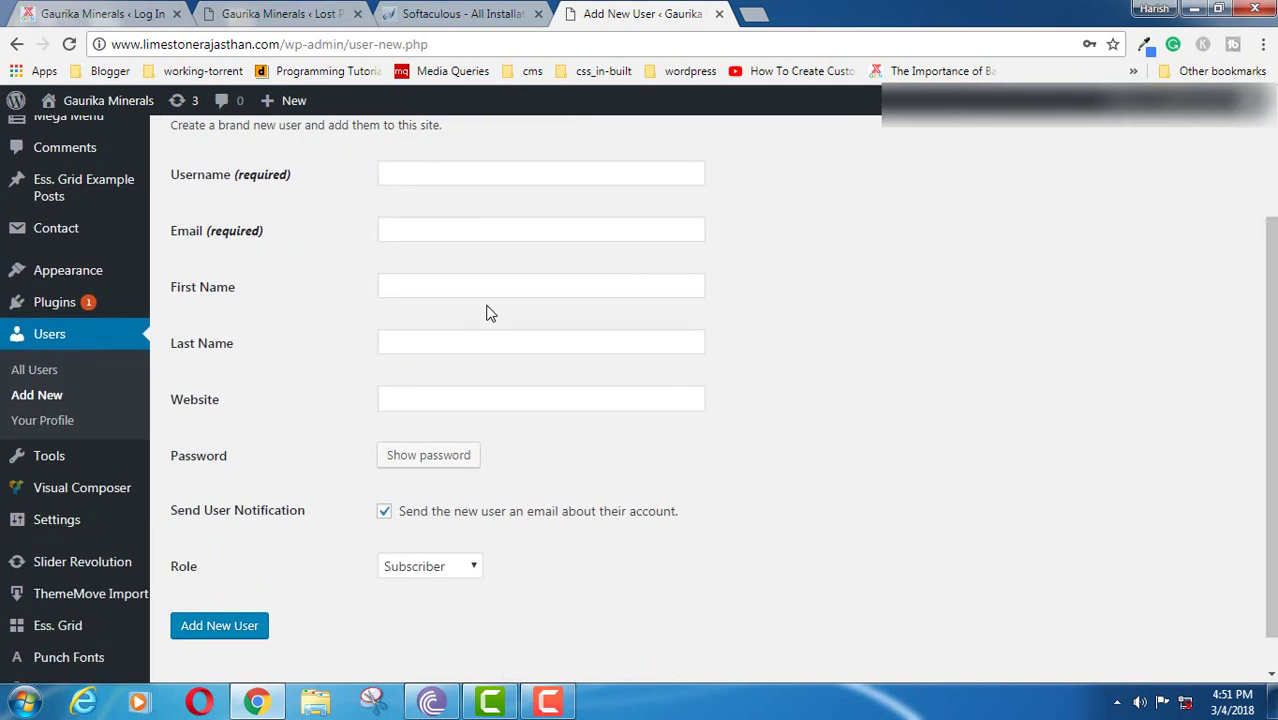
# Review the WordPress login page, the Add New User form and the Softaculous installations list across the open browser tabs
pyautogui.click(326, 12)
pyautogui.click(108, 12)
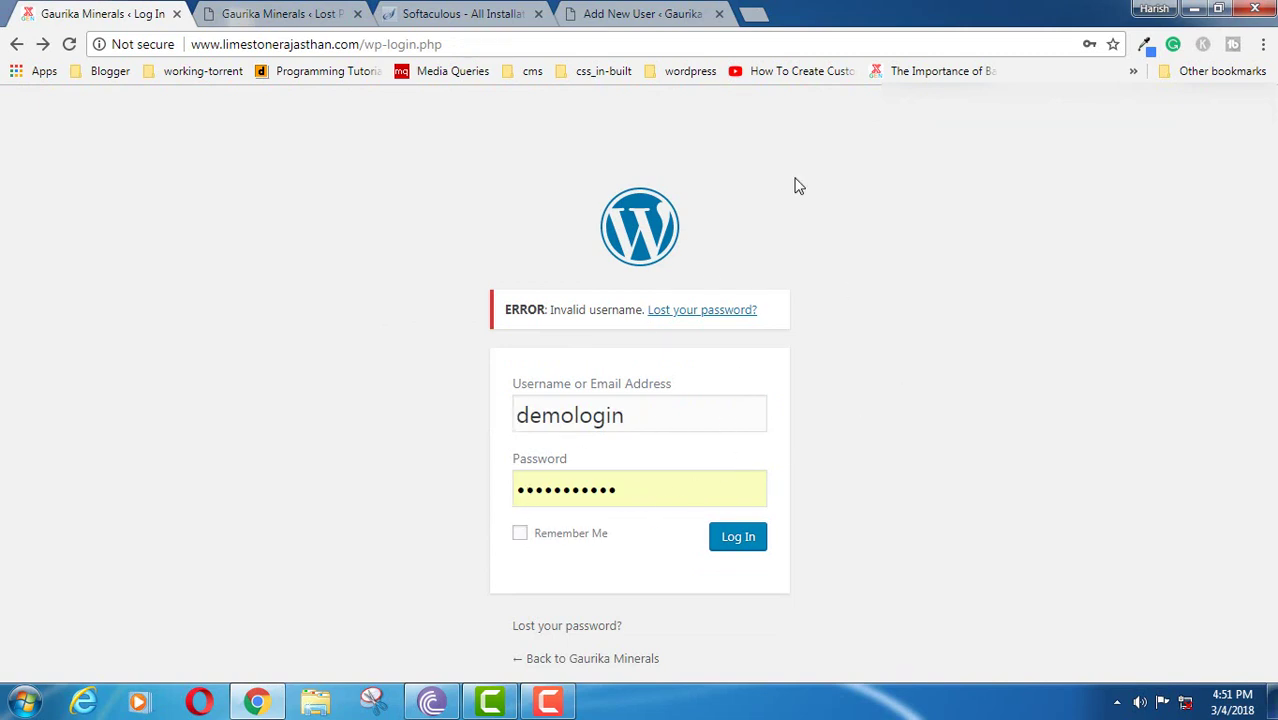
pyautogui.click(662, 14)
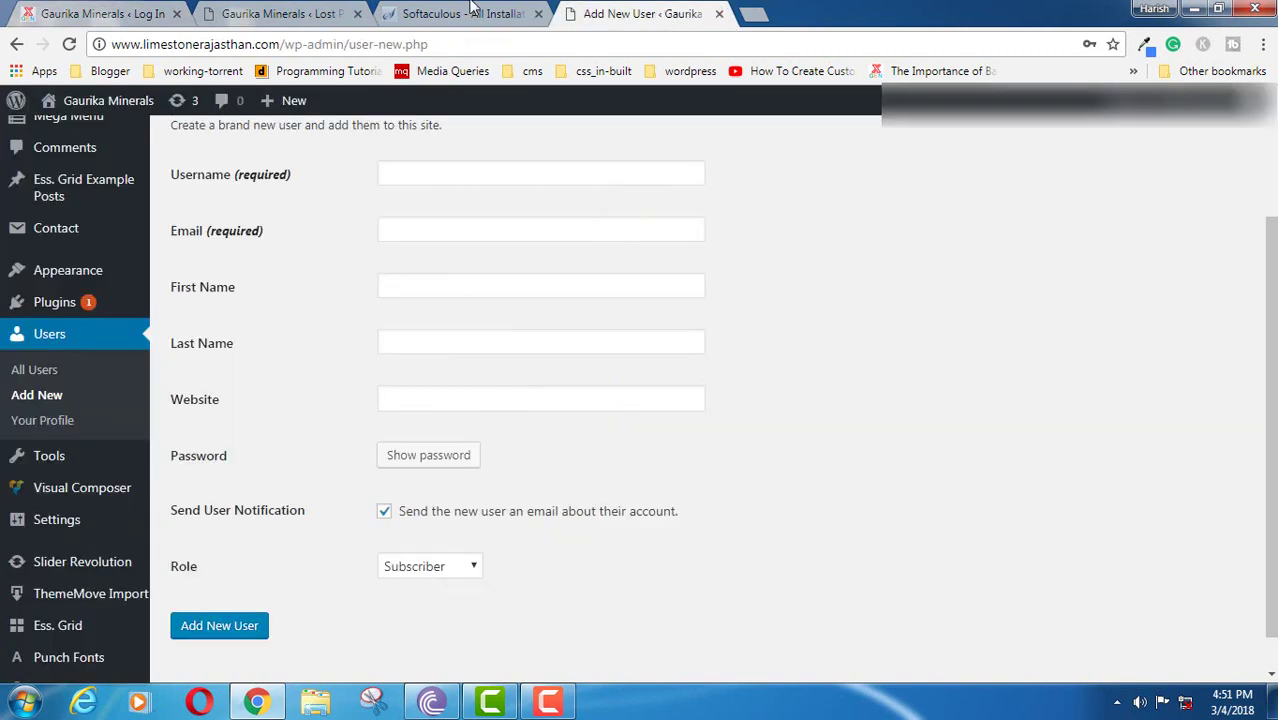
pyautogui.click(474, 10)
pyautogui.click(697, 14)
pyautogui.click(460, 14)
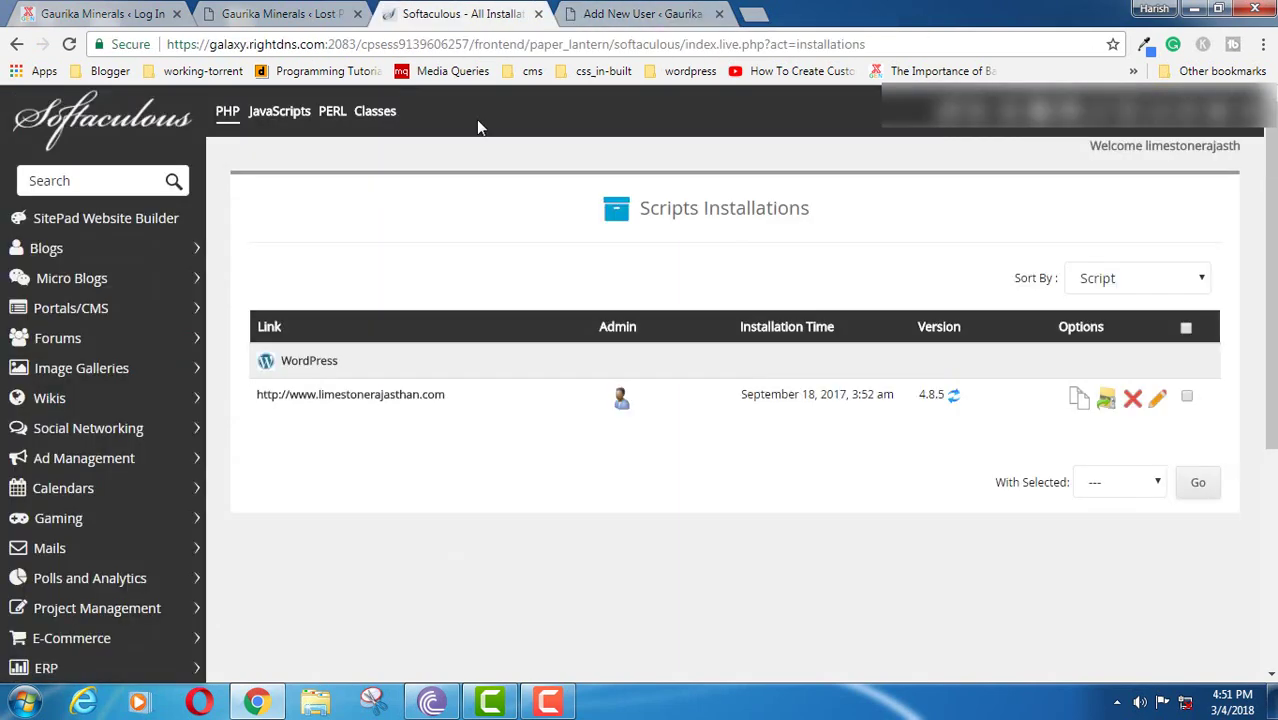
# Open a blank browser tab and close the Add New User and Softaculous tabs
pyautogui.click(757, 14)
pyautogui.click(699, 17)
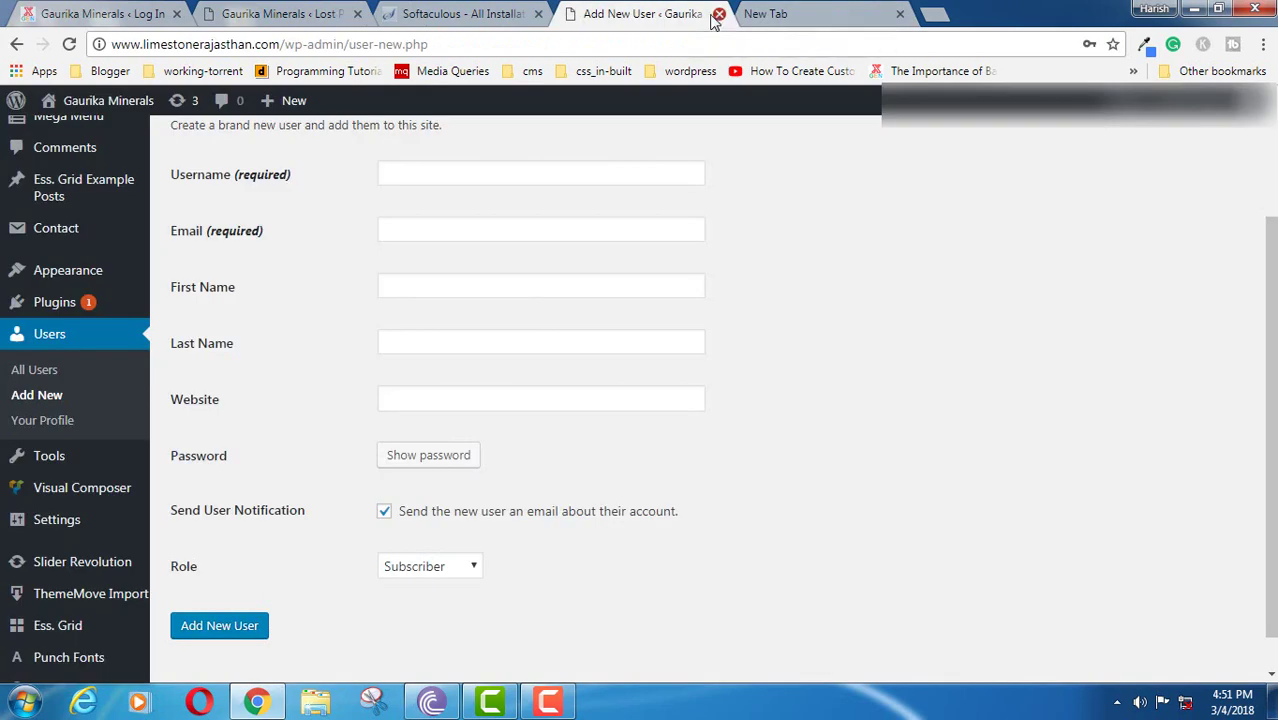
pyautogui.click(718, 15)
pyautogui.click(526, 18)
pyautogui.click(538, 14)
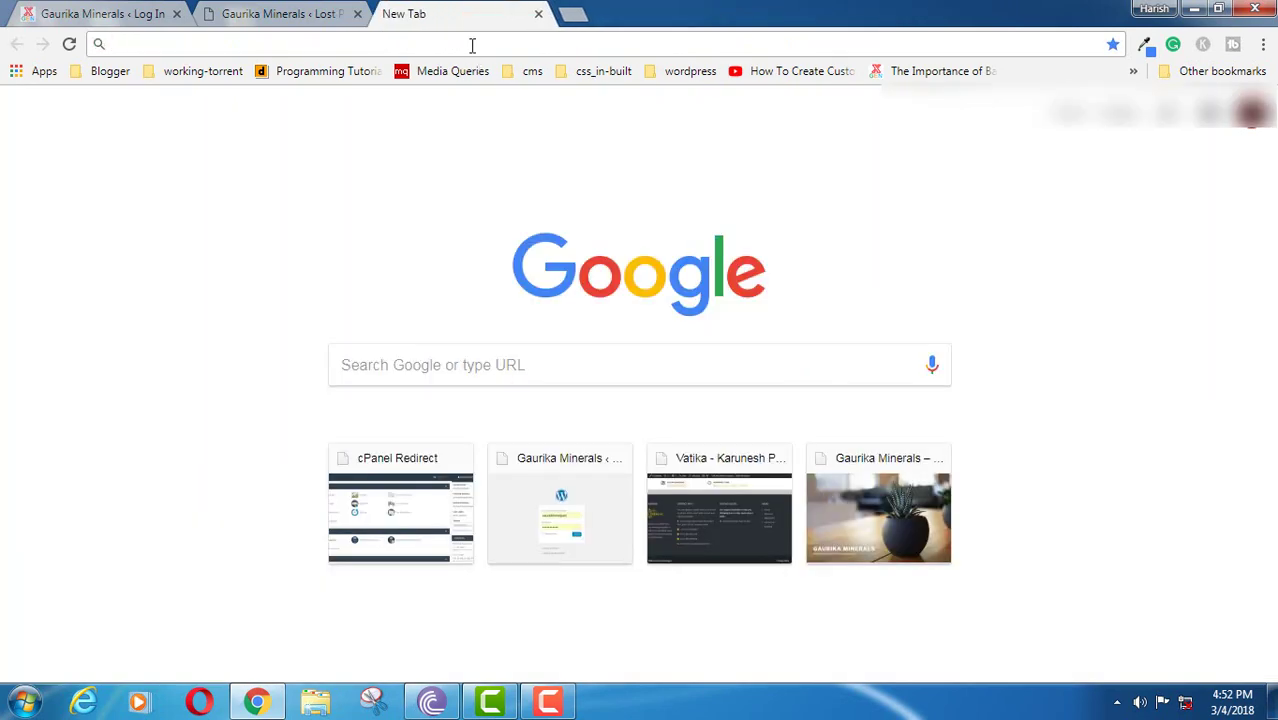
# Go to limestonerajasthan.com/cpanel and log in to cPanel with the prefilled credentials
pyautogui.write('limestonerajasthan.com/')
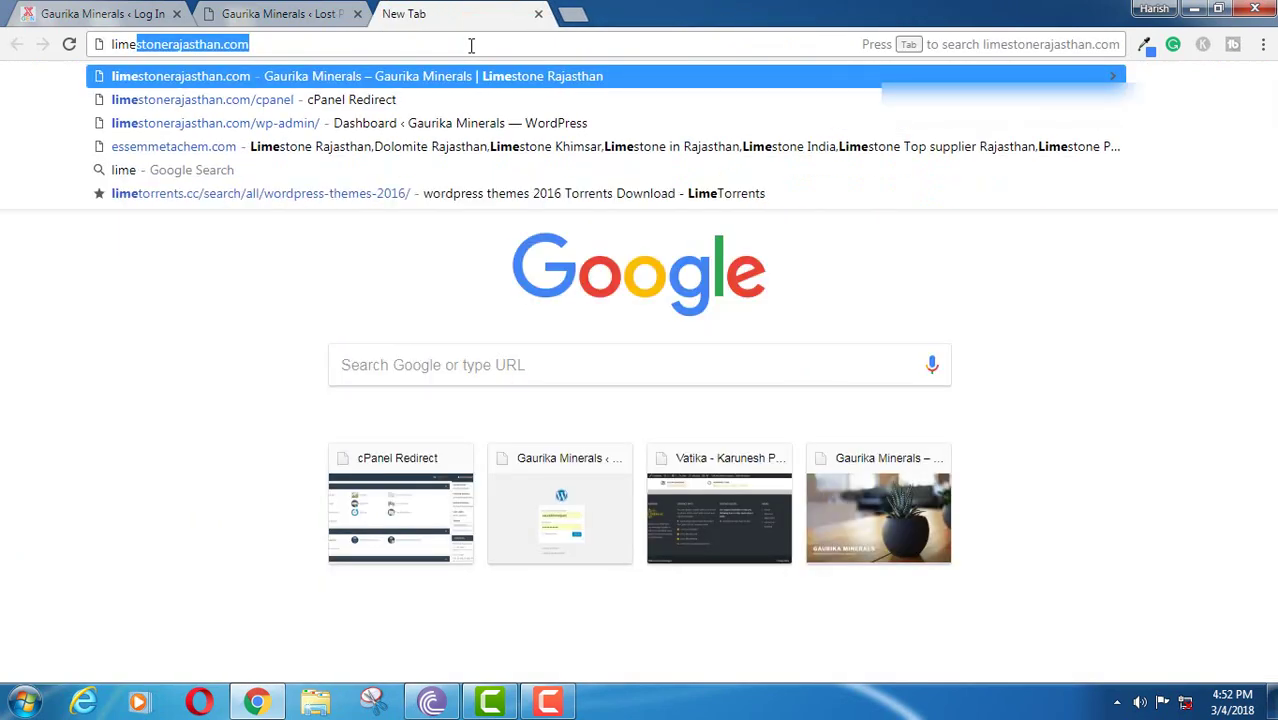
pyautogui.press('Down')
pyautogui.press('Return')
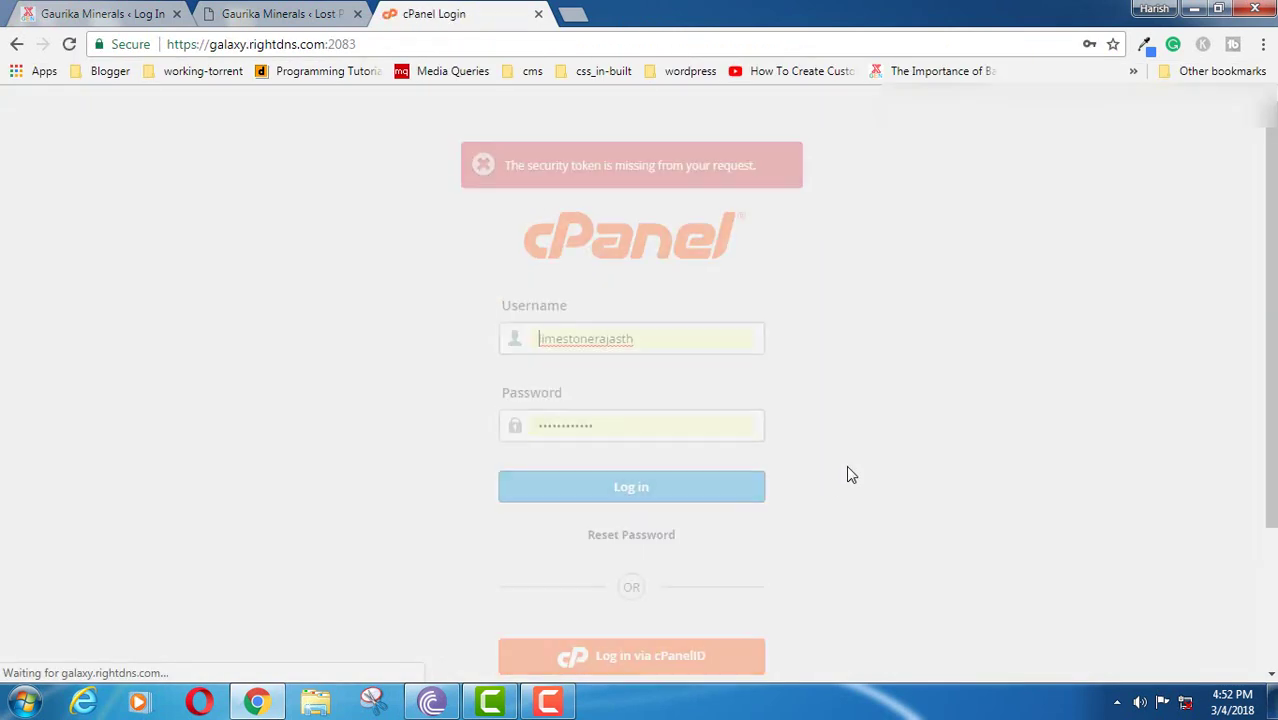
pyautogui.click(605, 483)
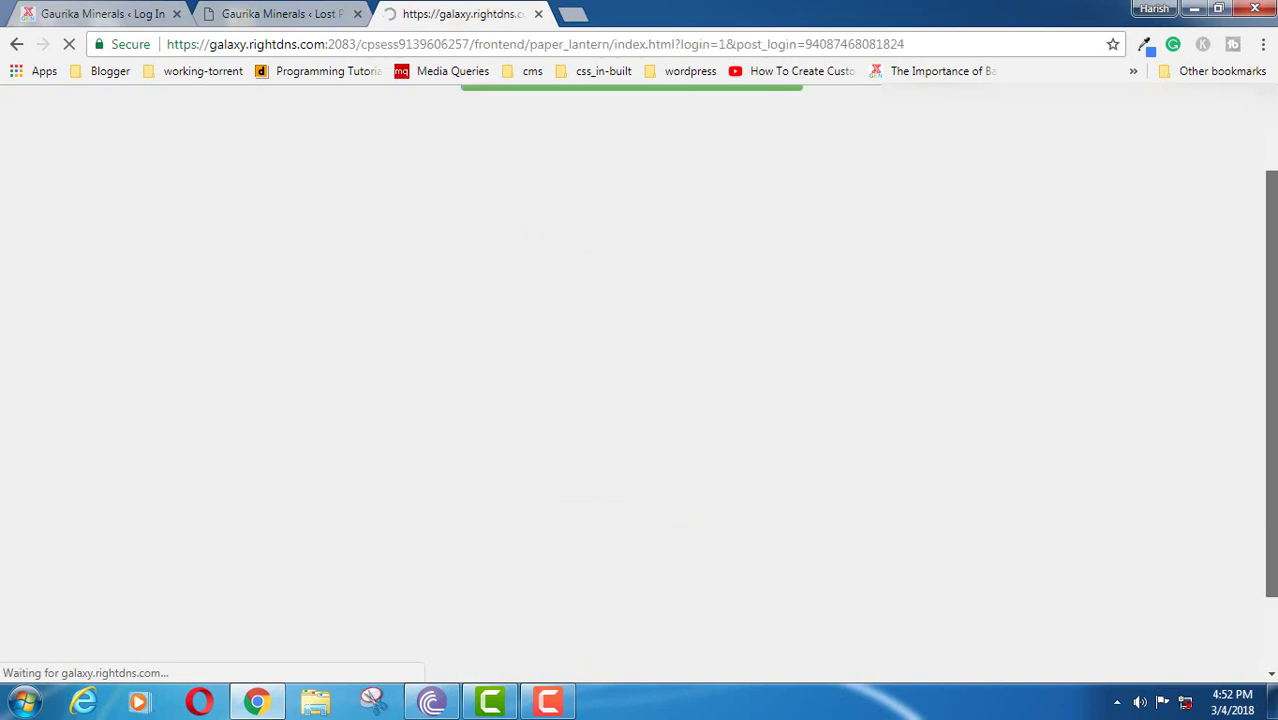
# Find the Databases section on the cPanel home page and open phpMyAdmin from it
pyautogui.scroll(-3, 237, 408)
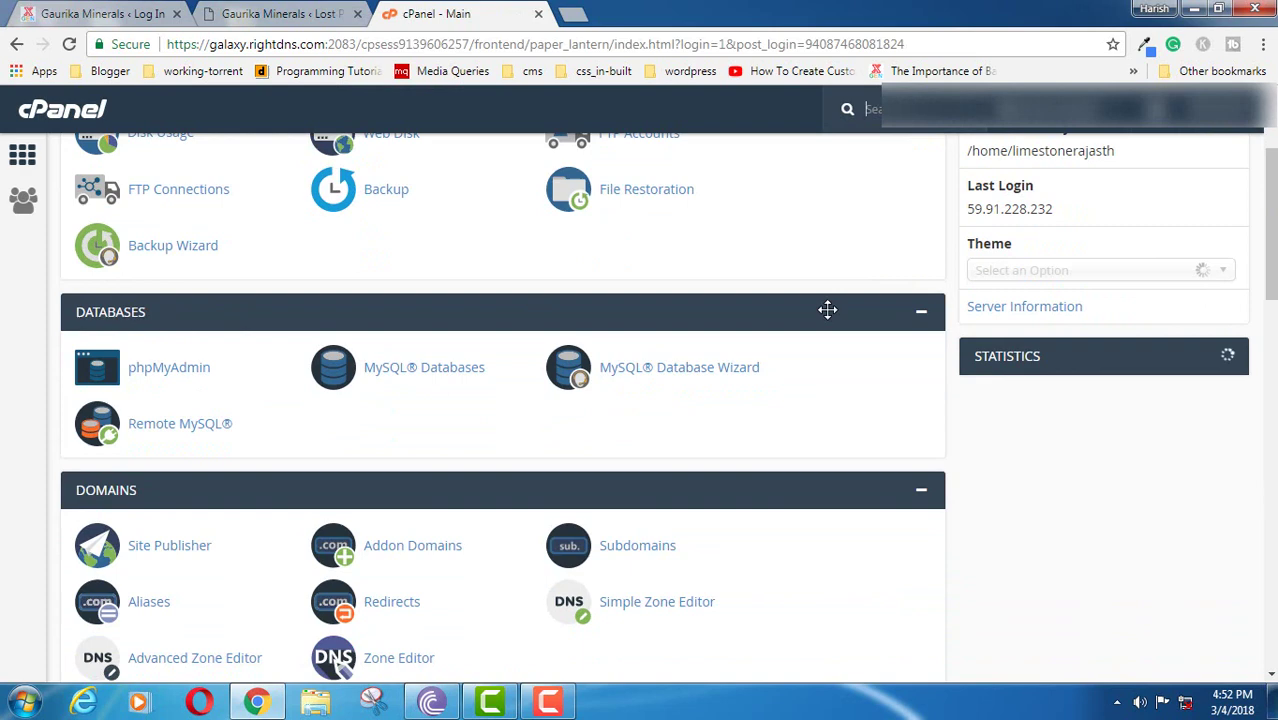
pyautogui.click(921, 312)
pyautogui.click(921, 313)
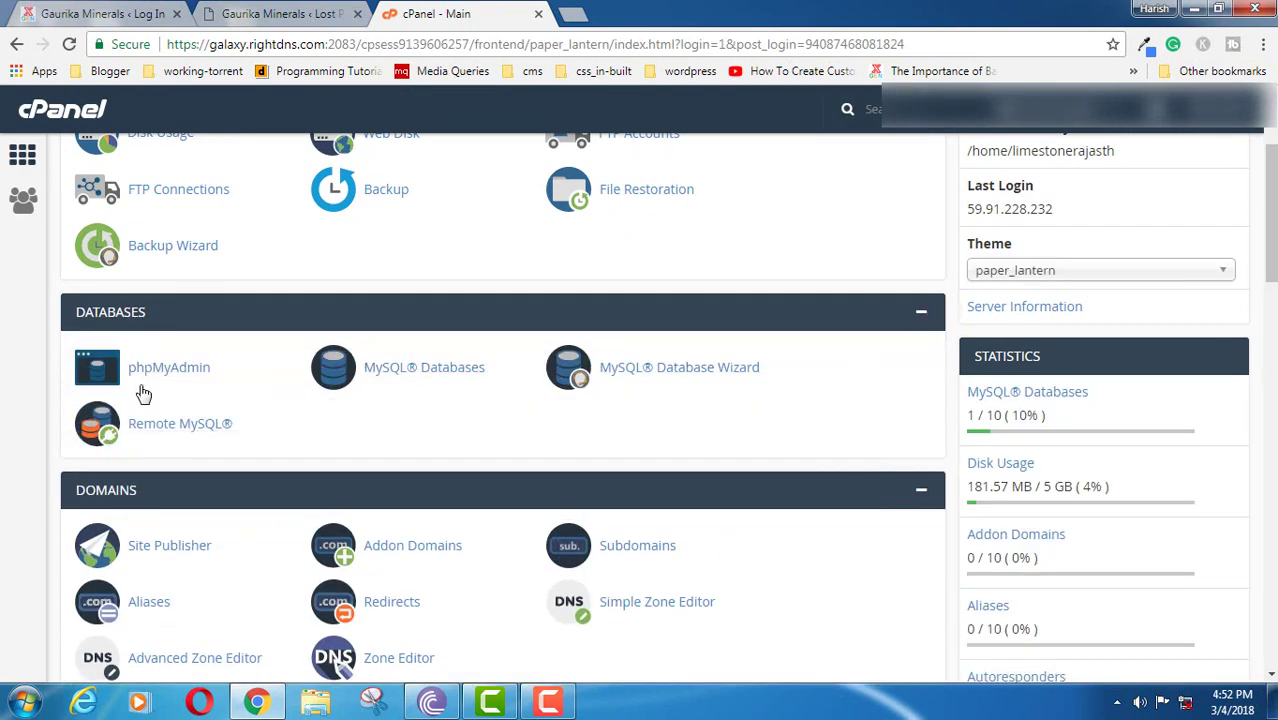
pyautogui.click(926, 320)
pyautogui.click(924, 314)
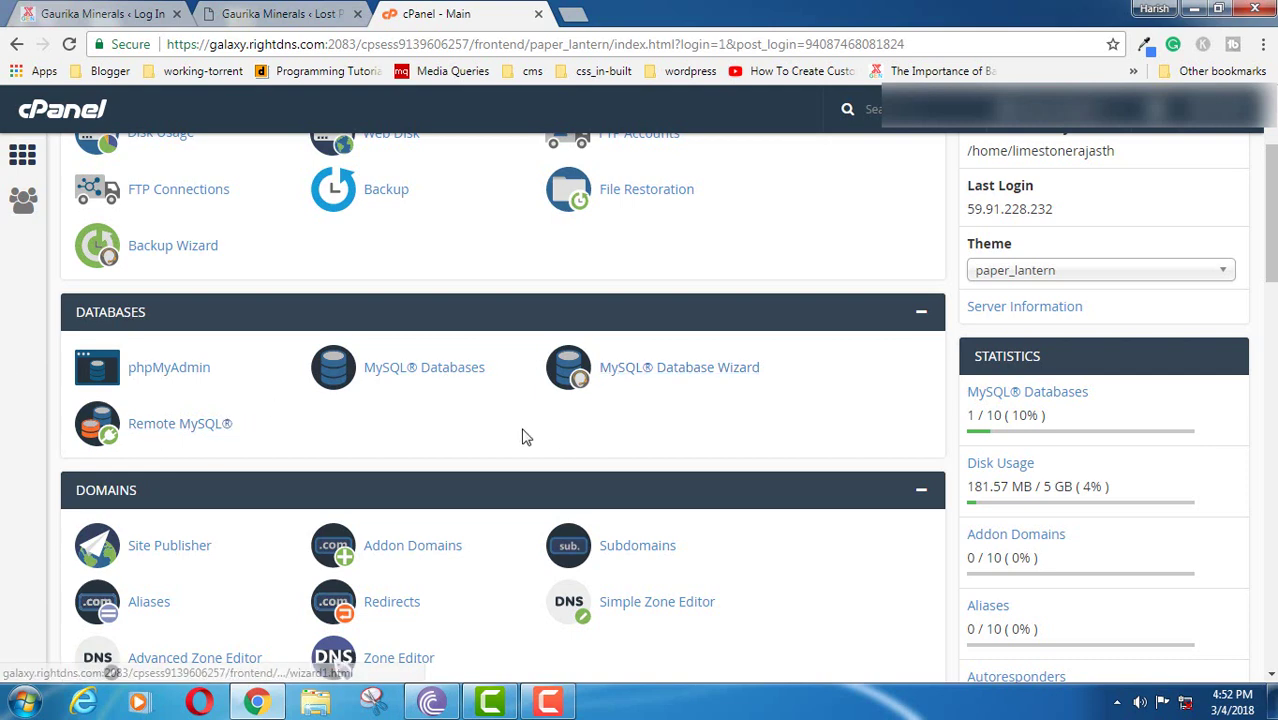
pyautogui.click(176, 378)
# Return to the cPanel home page and open MySQL Databases
pyautogui.click(455, 14)
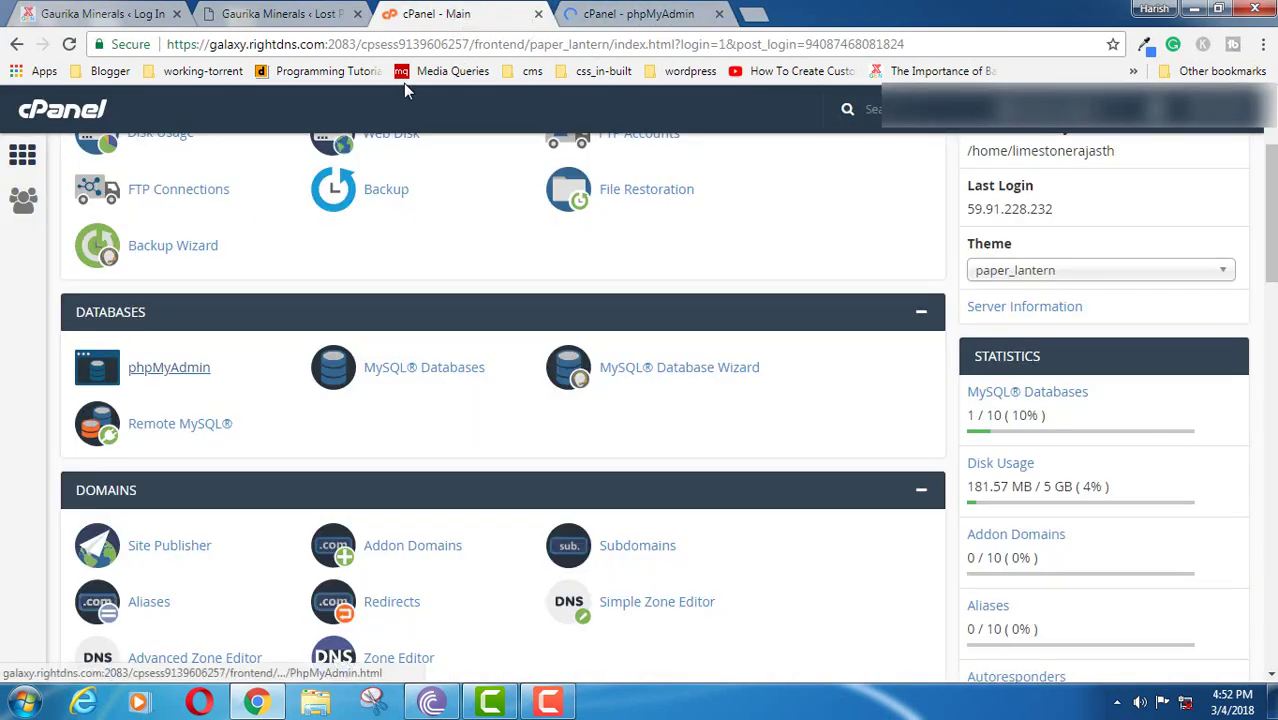
pyautogui.click(446, 372)
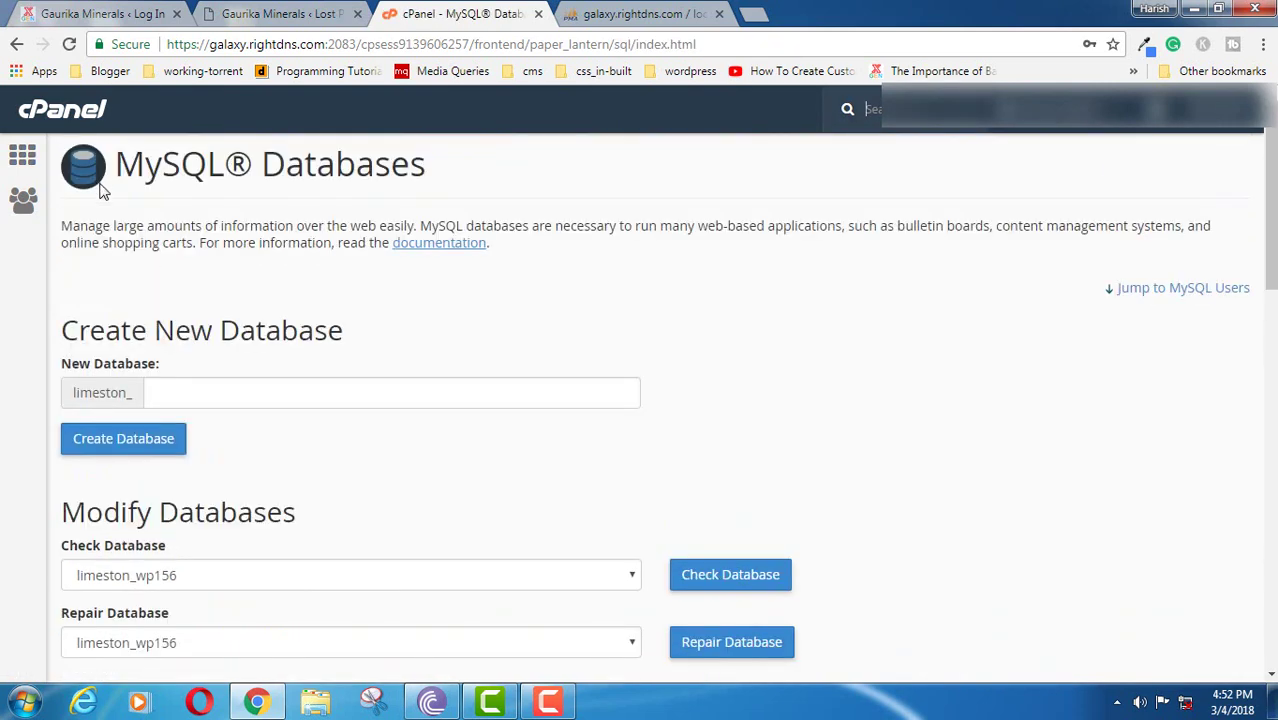
# Examine the Current Databases list on the MySQL Databases page to identify the WordPress site's database name
pyautogui.scroll(-4, 945, 375)
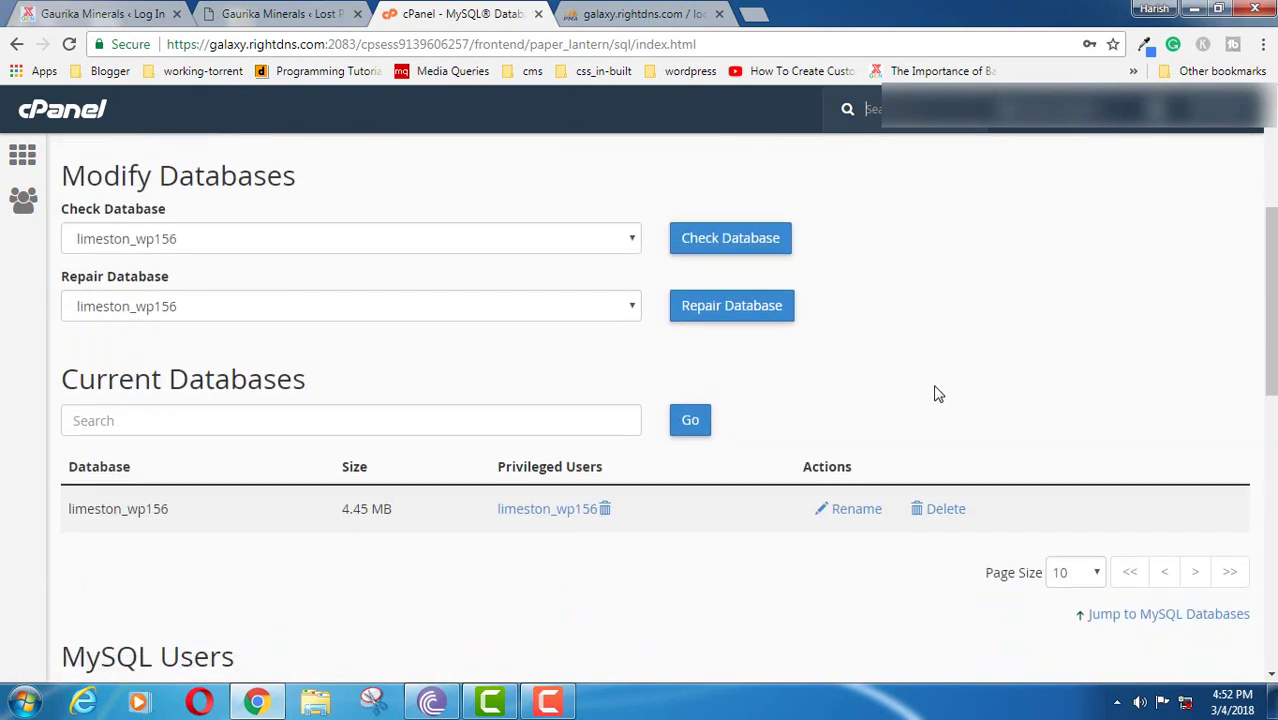
pyautogui.scroll(-1, 200, 521)
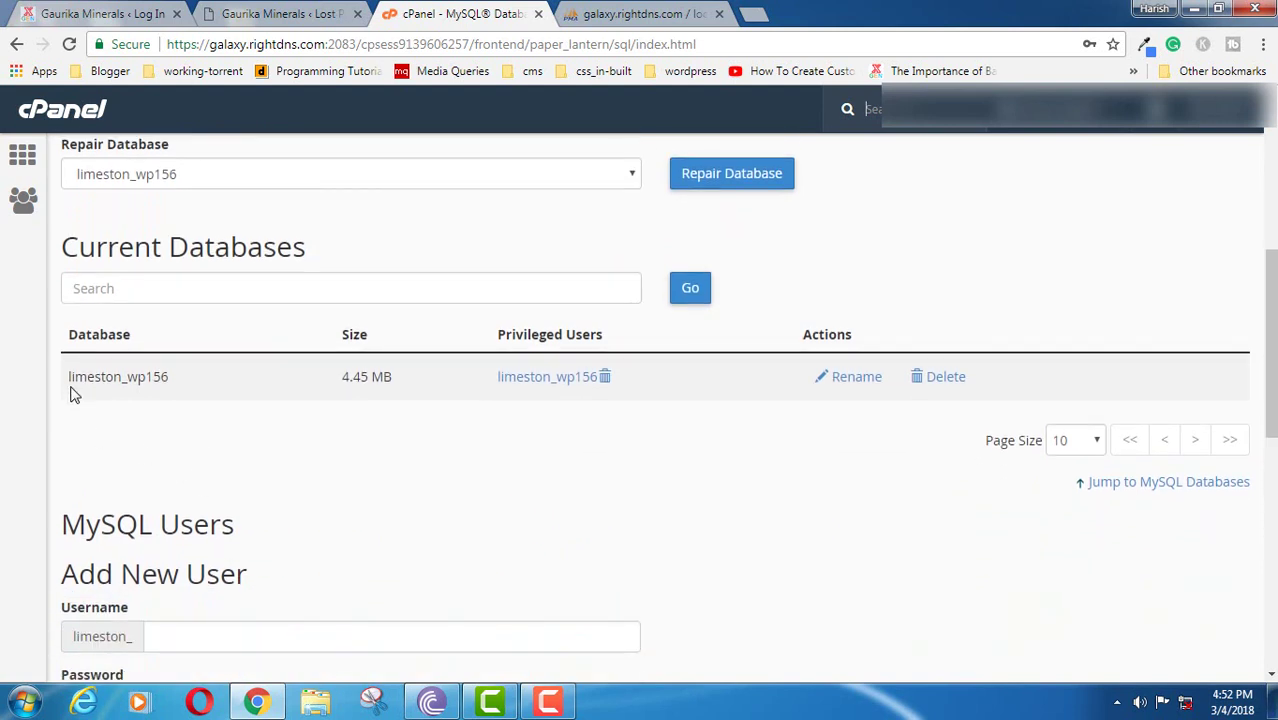
pyautogui.moveTo(61, 388); pyautogui.dragTo(172, 386)
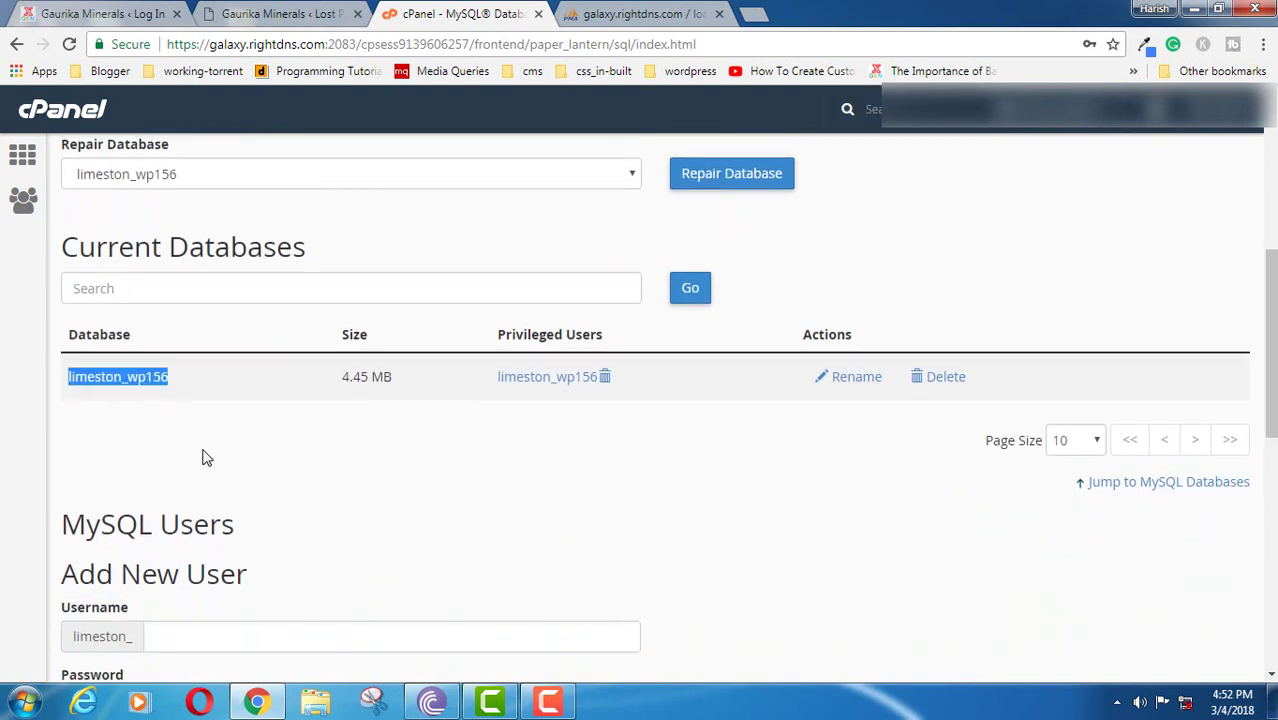
pyautogui.moveTo(62, 247); pyautogui.dragTo(306, 247)
pyautogui.scroll(2, 250, 450)
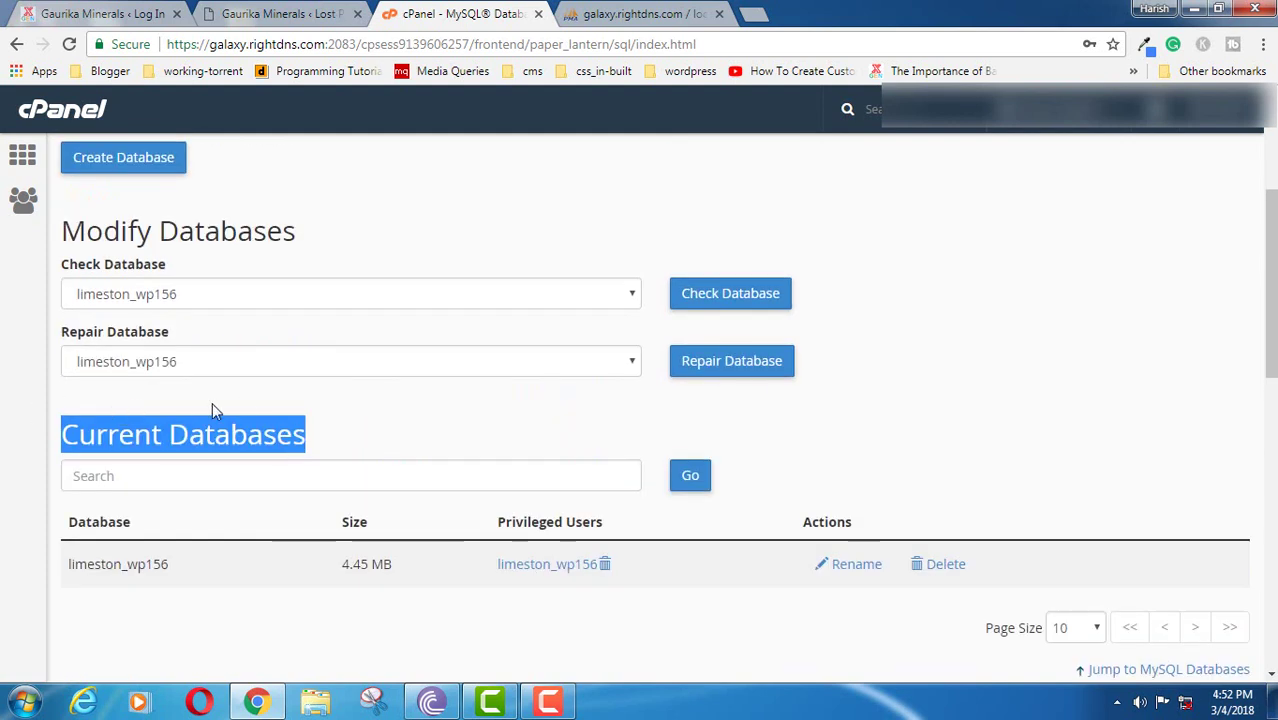
pyautogui.scroll(-1, 291, 354)
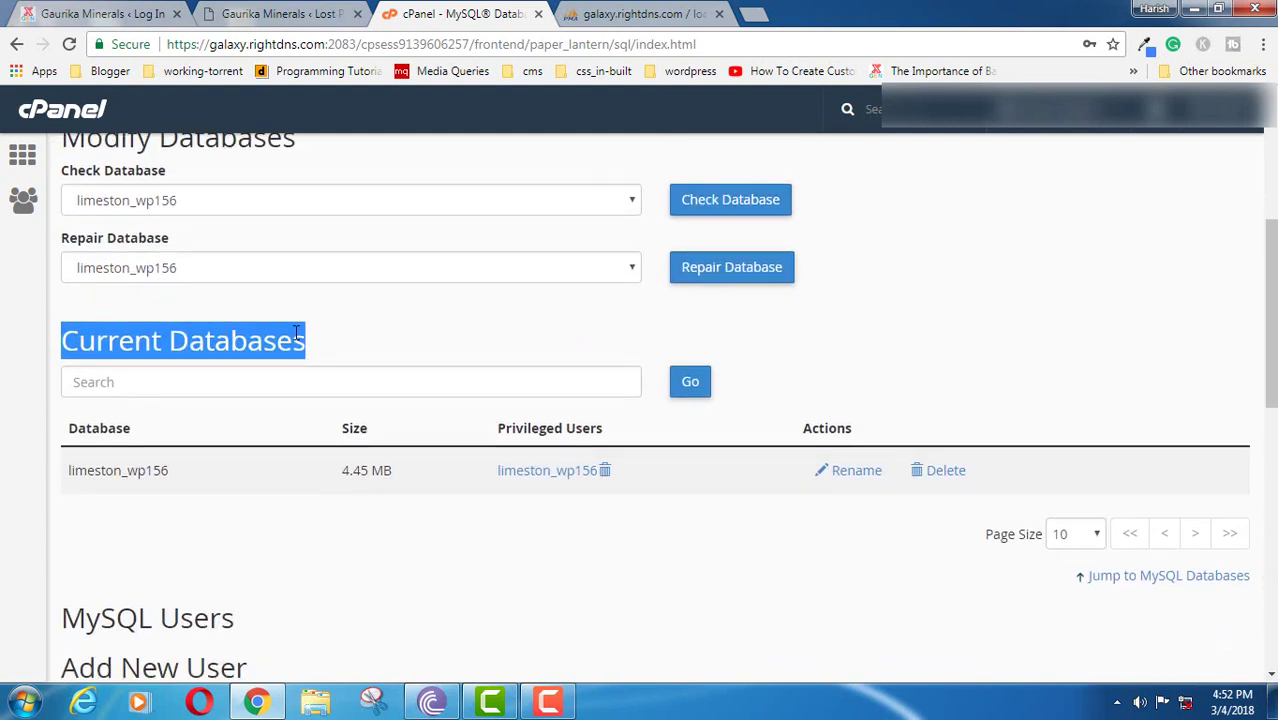
pyautogui.click(255, 541)
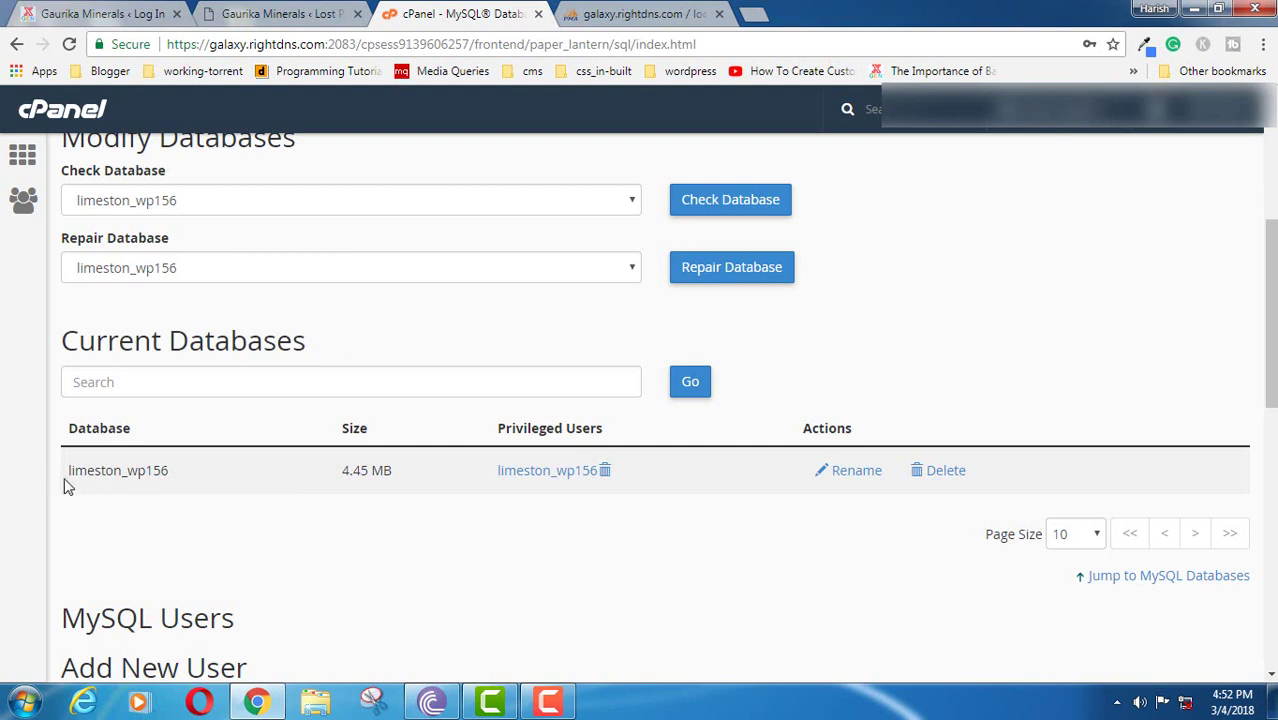
pyautogui.moveTo(61, 469)
pyautogui.mouseDown()
pyautogui.moveTo(172, 480)
pyautogui.moveTo(68, 470)
pyautogui.mouseUp()
pyautogui.click(187, 513)
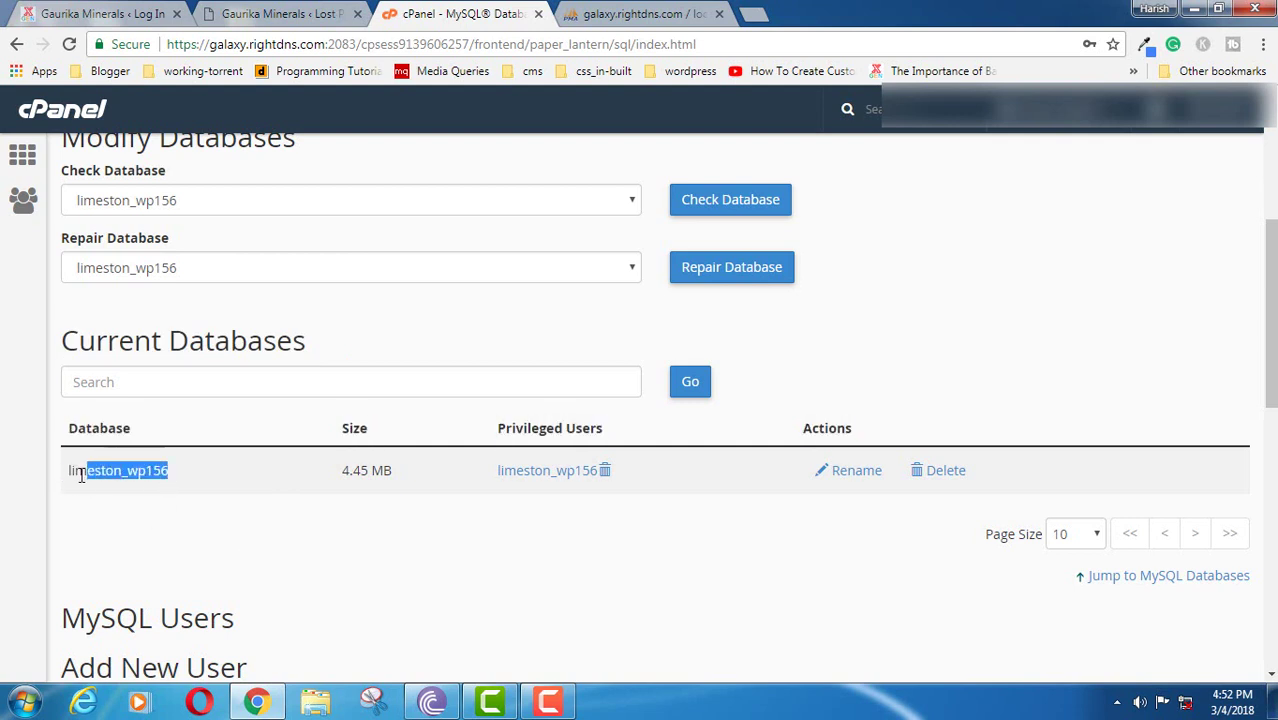
pyautogui.scroll(-1, 272, 516)
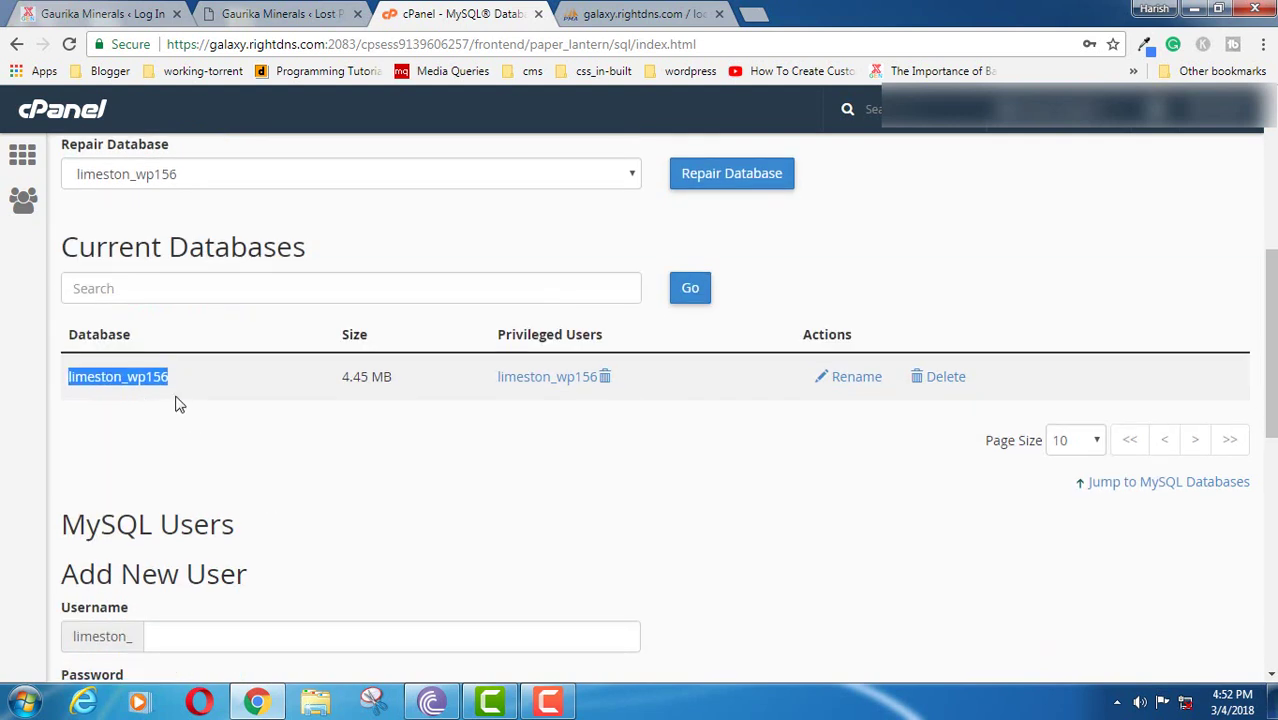
# Switch to phpMyAdmin, show its Databases list and open the limeston_wp156 database
pyautogui.click(632, 12)
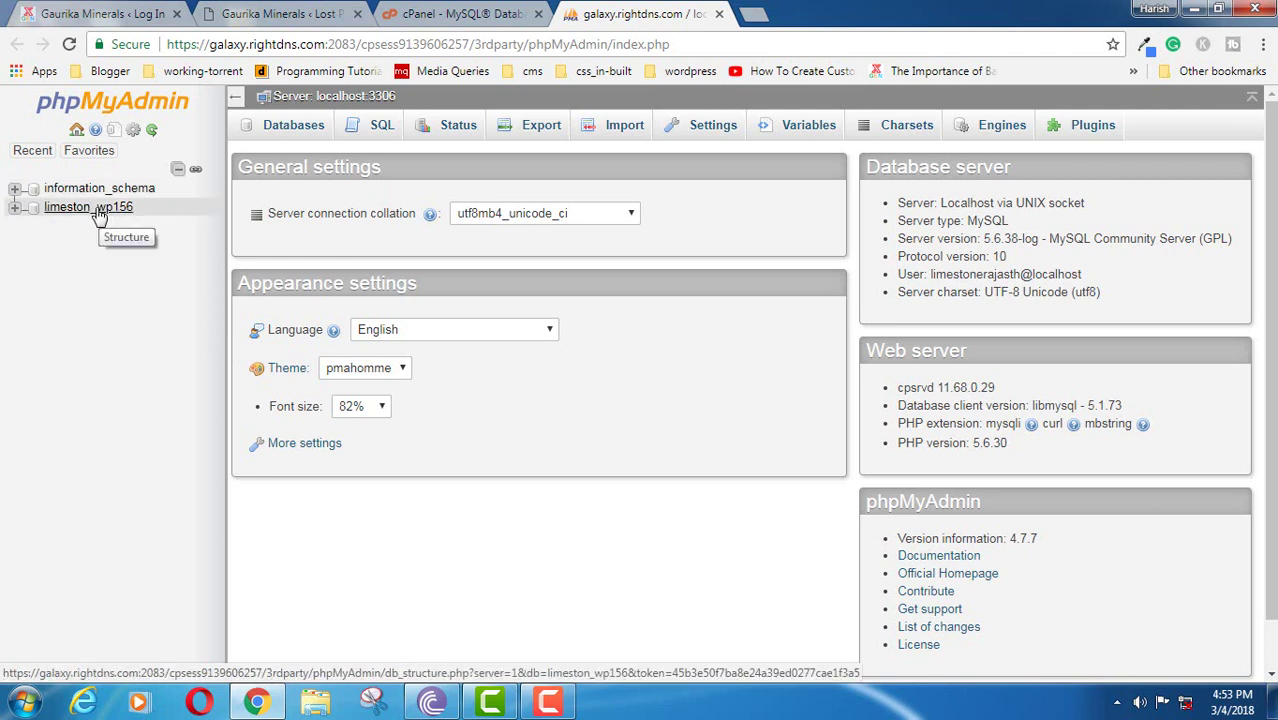
pyautogui.click(306, 133)
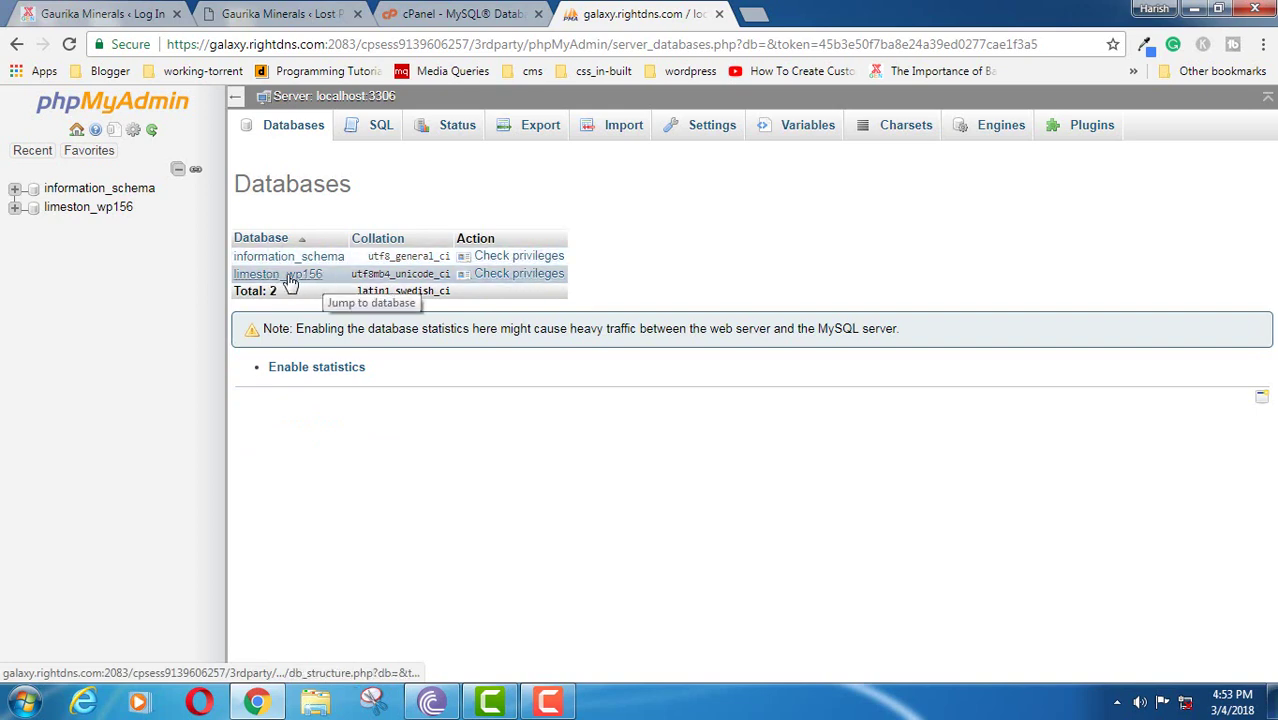
pyautogui.hotkey('ctrl', 'shift', 'Tab')
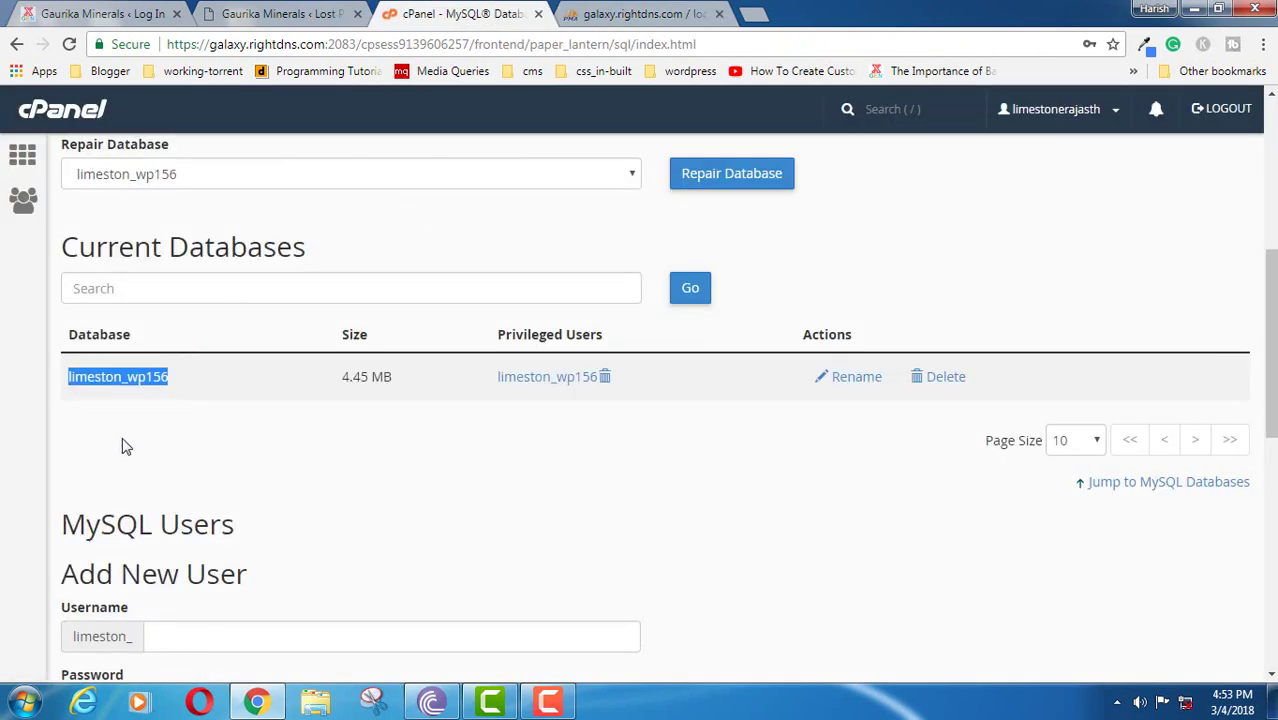
pyautogui.click(637, 12)
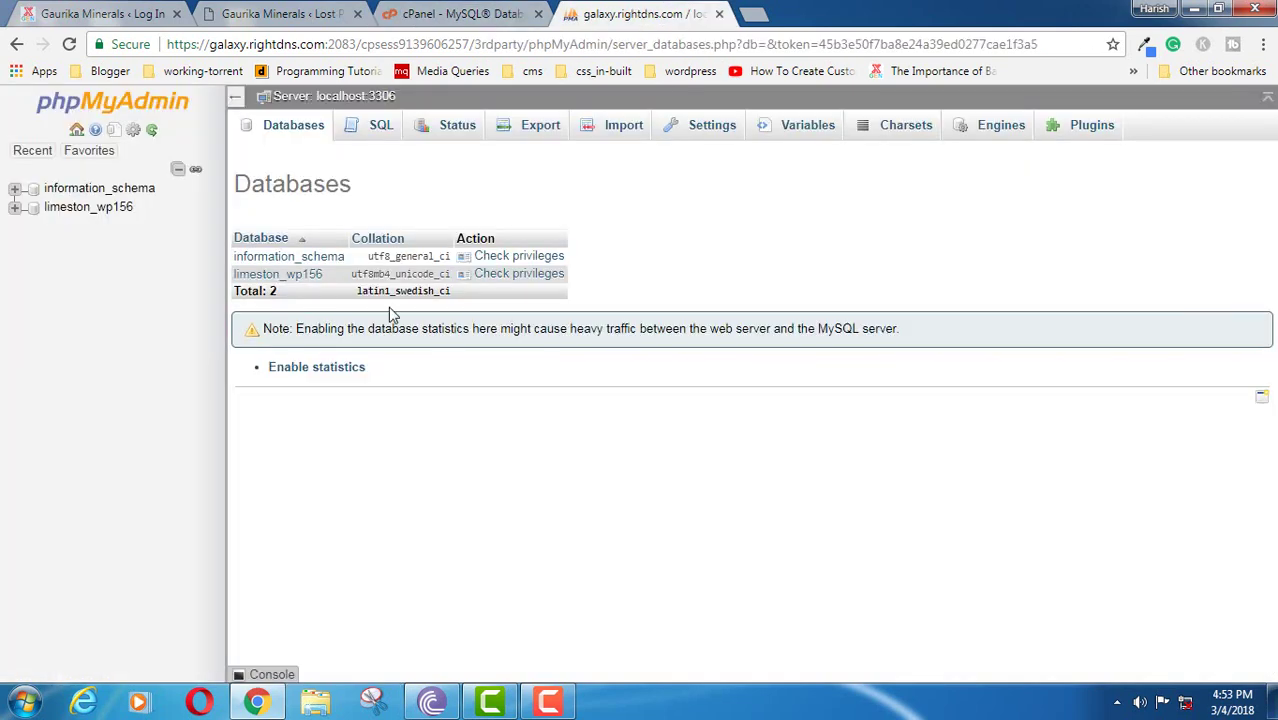
pyautogui.click(289, 276)
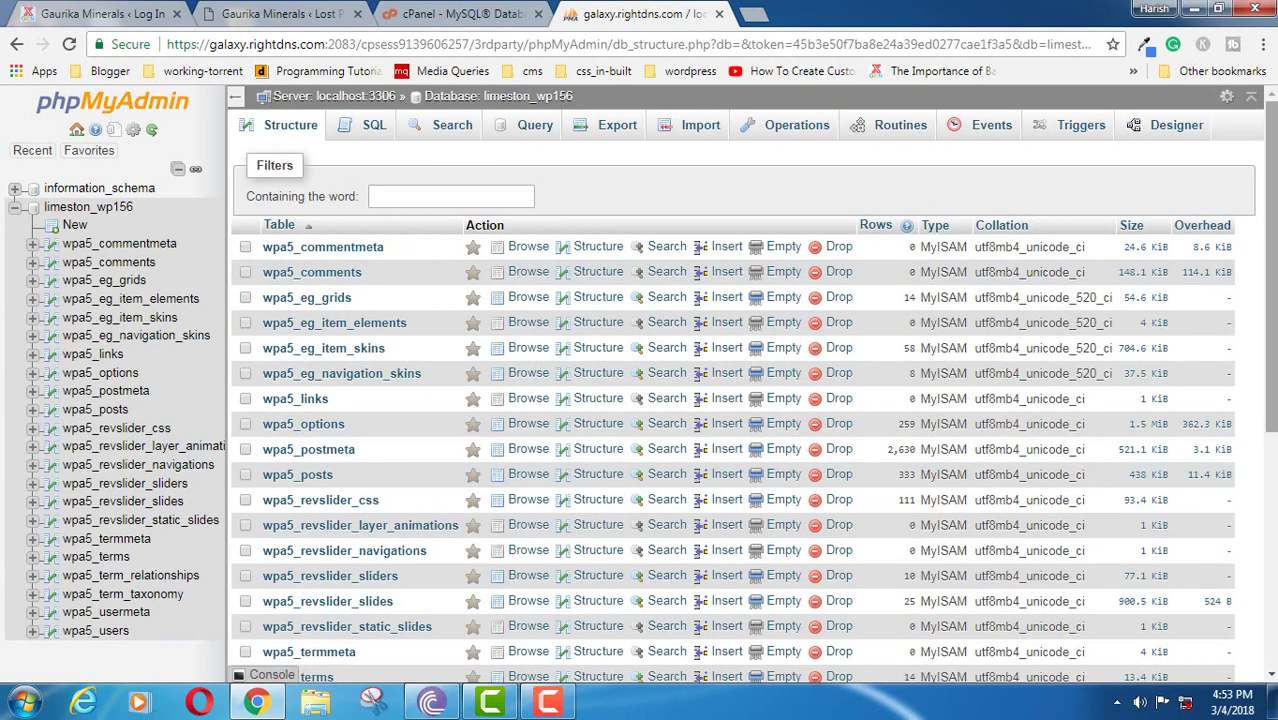
# Open the wpa5_options table of limeston_wp156, find the admin_email row and select its option_value
pyautogui.scroll(-3, 730, 400)
pyautogui.scroll(-2, 483, 430)
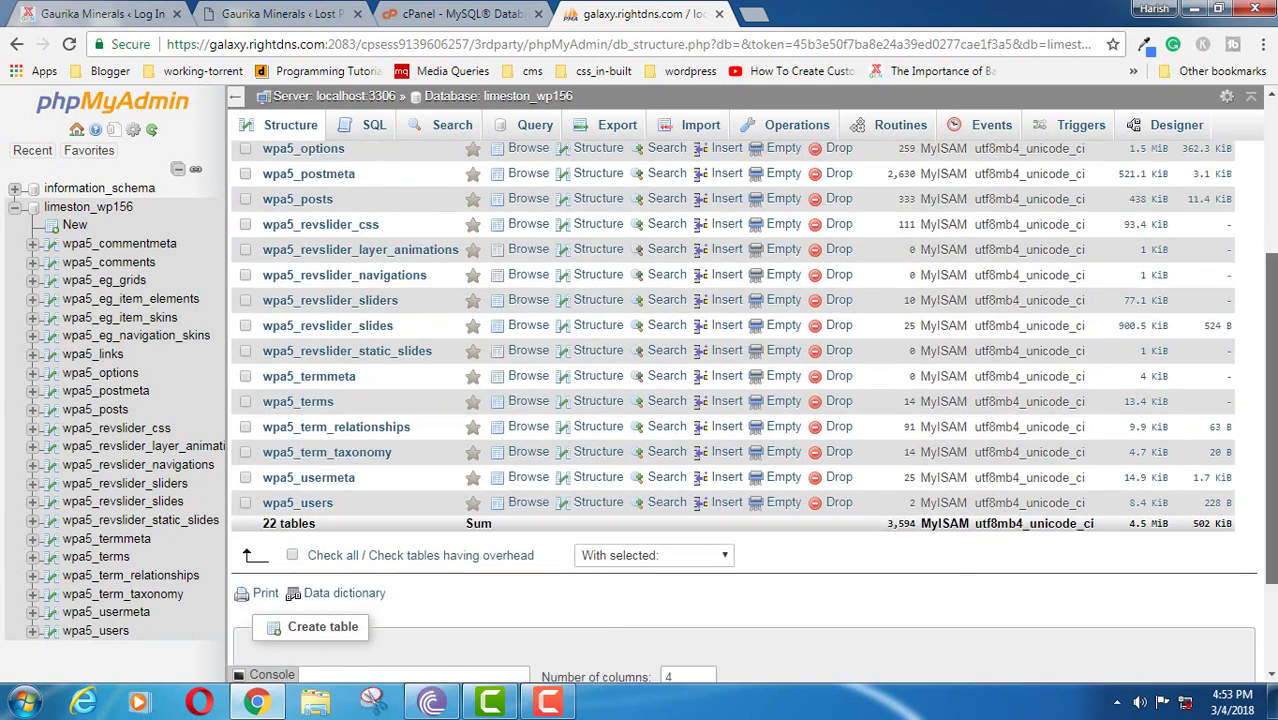
pyautogui.scroll(6, 483, 430)
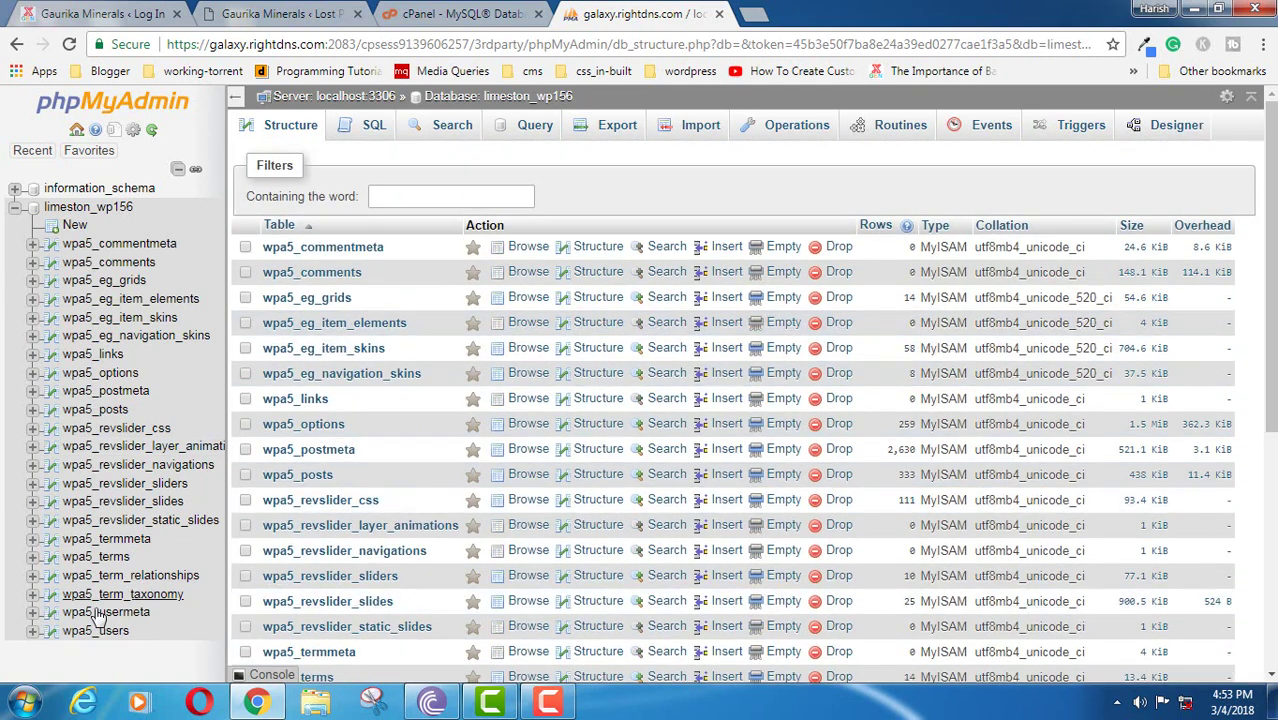
pyautogui.click(110, 372)
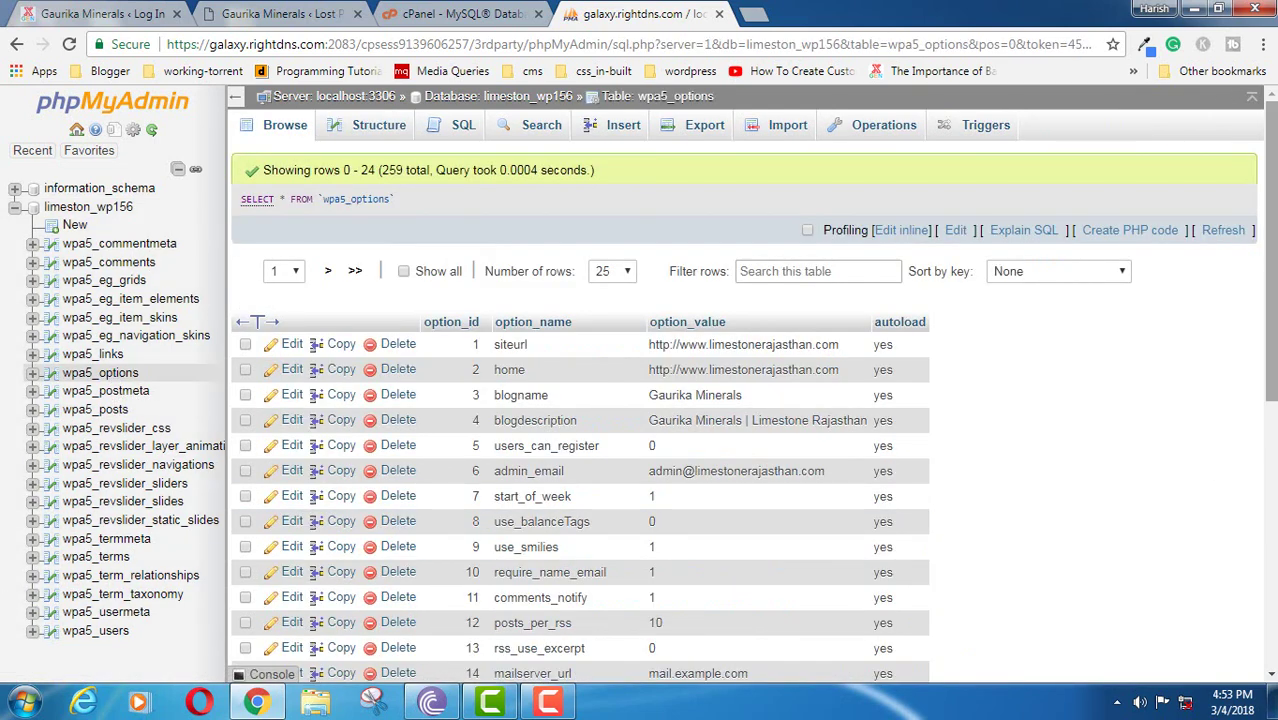
pyautogui.moveTo(1272, 290); pyautogui.dragTo(1272, 367)
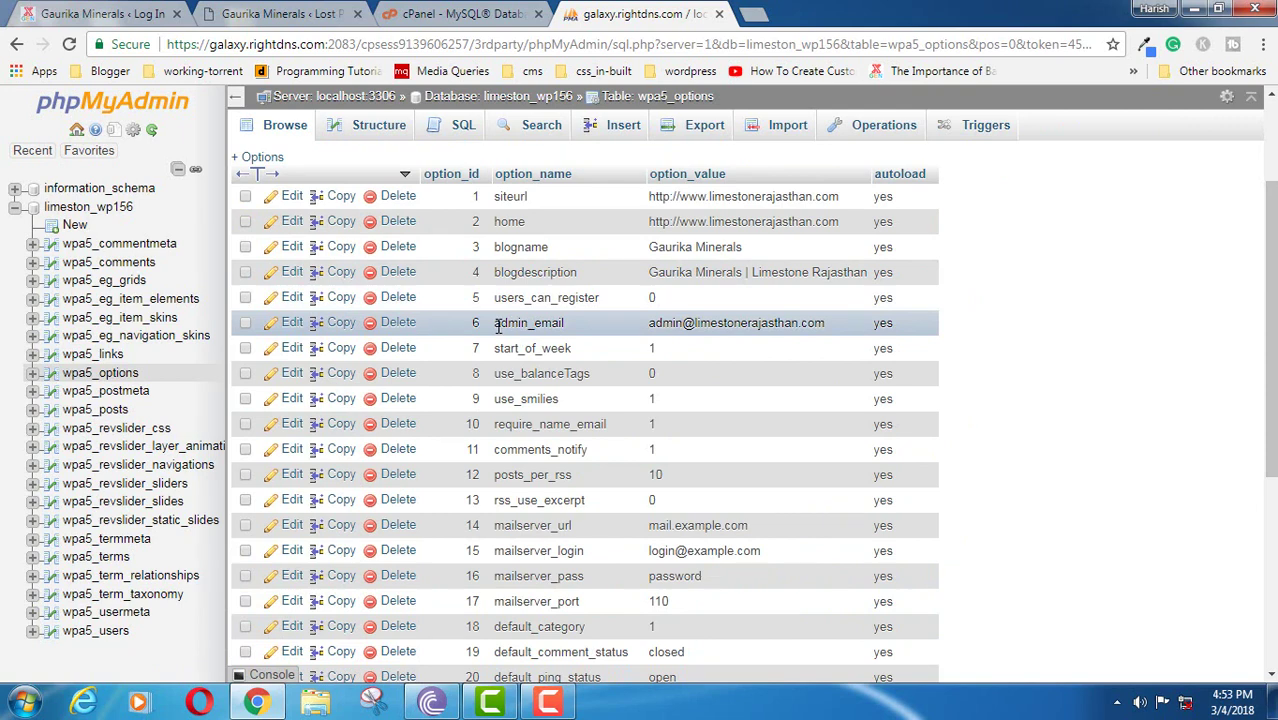
pyautogui.moveTo(497, 324); pyautogui.dragTo(548, 324)
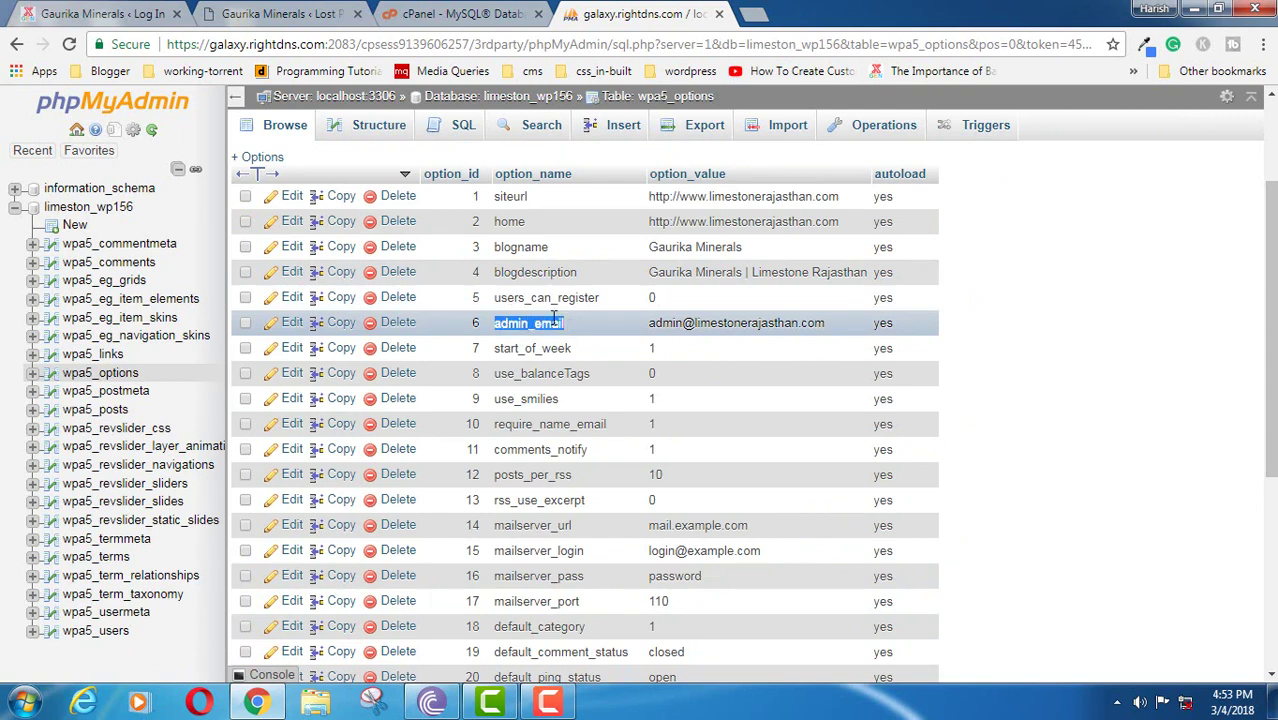
pyautogui.moveTo(839, 325); pyautogui.dragTo(55, 588)
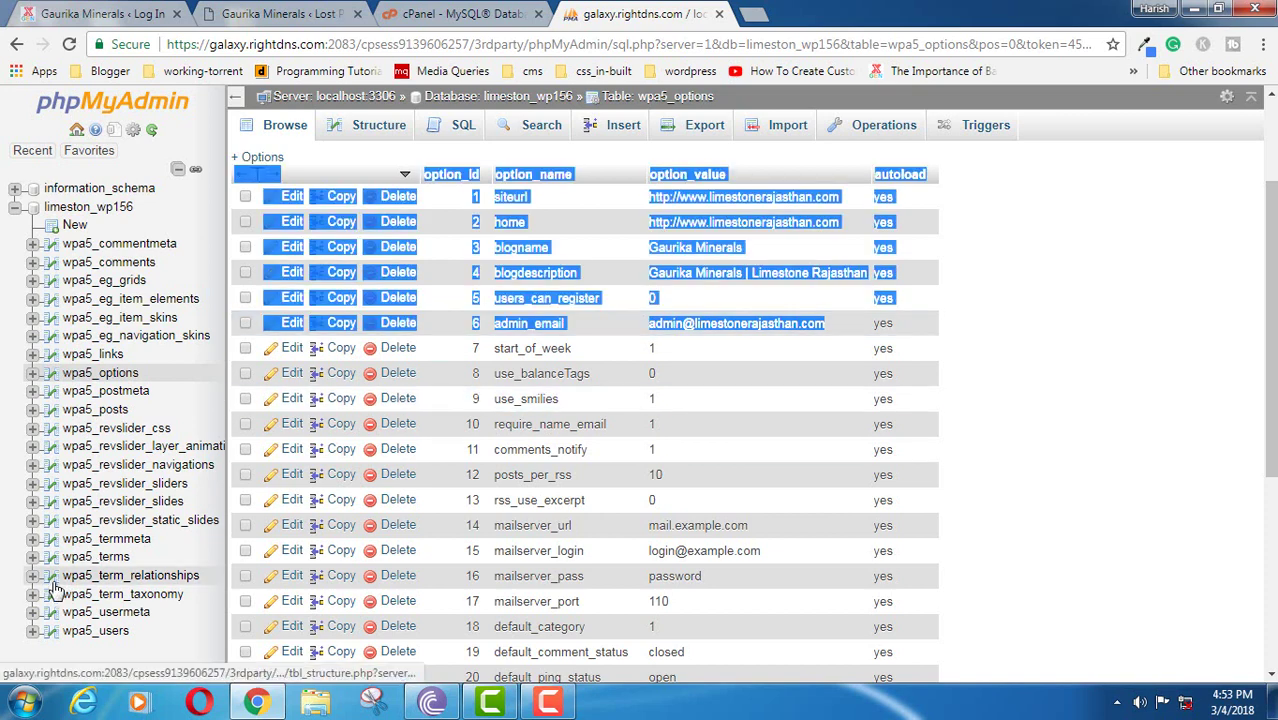
pyautogui.click(1044, 463)
pyautogui.moveTo(650, 323); pyautogui.dragTo(836, 326)
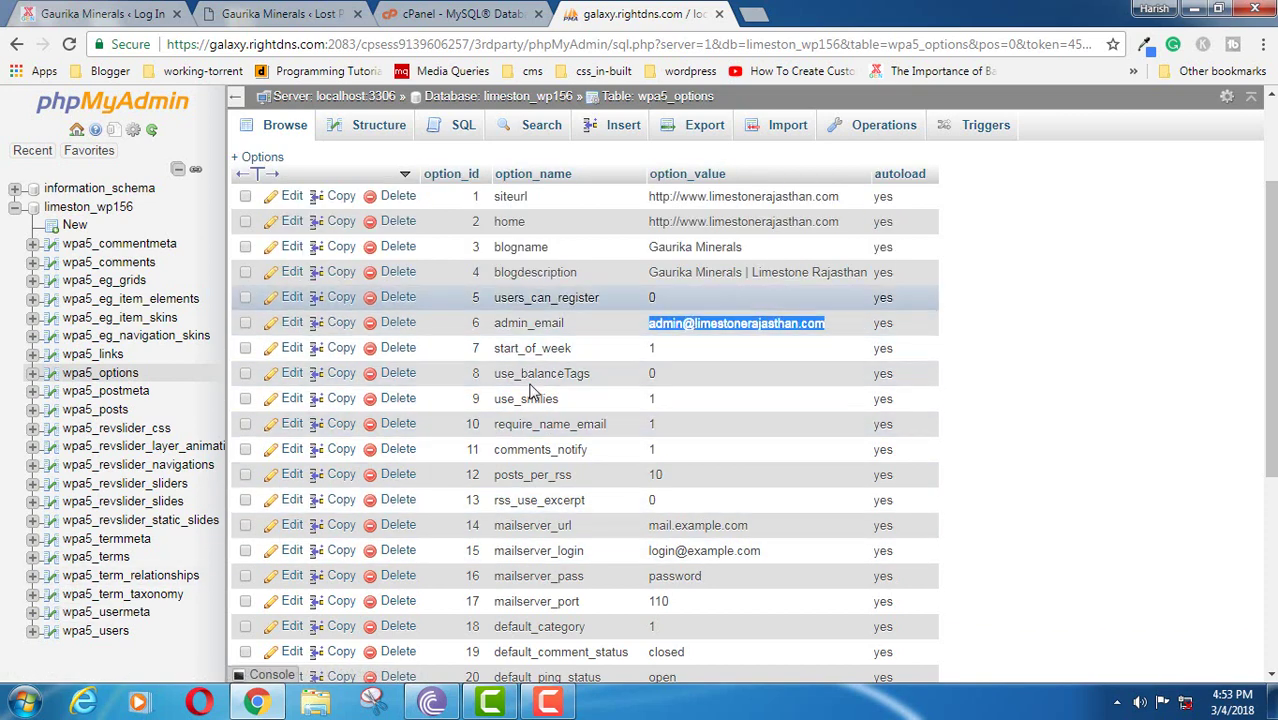
# Check the WordPress lost-password page's username or email field and the login page against the admin_email row in phpMyAdmin
pyautogui.click(305, 12)
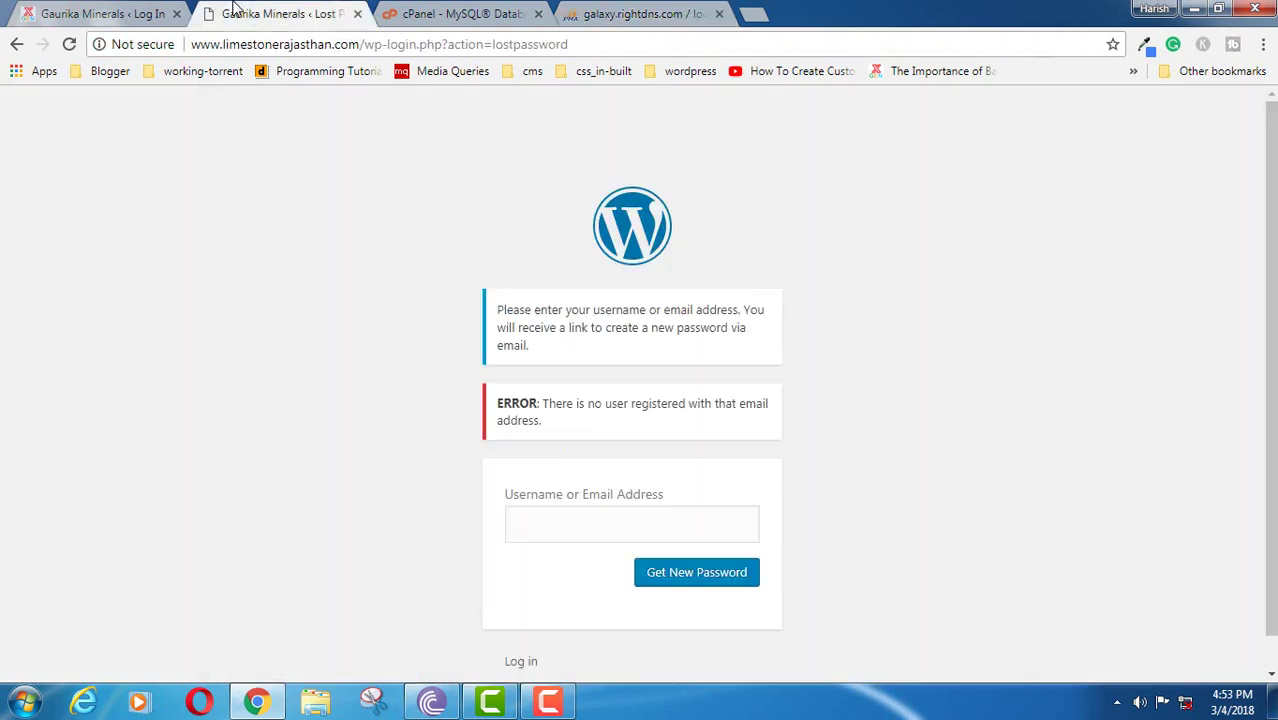
pyautogui.click(539, 520)
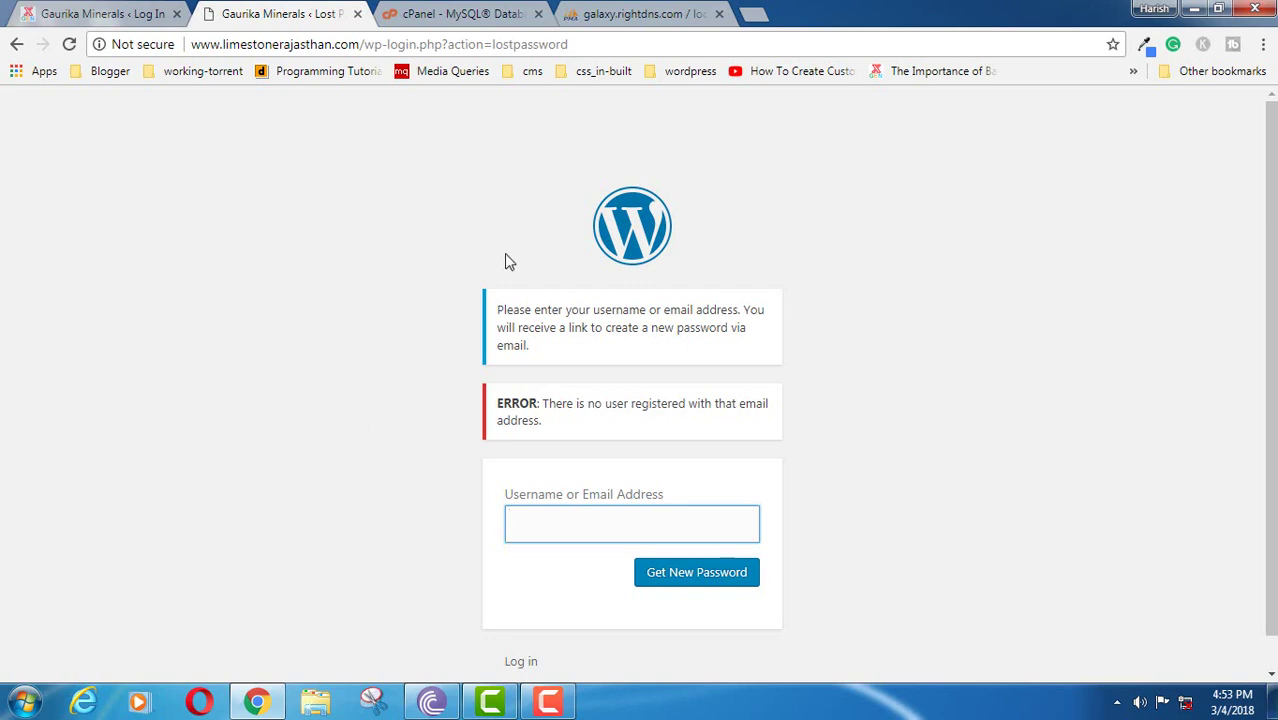
pyautogui.click(555, 531)
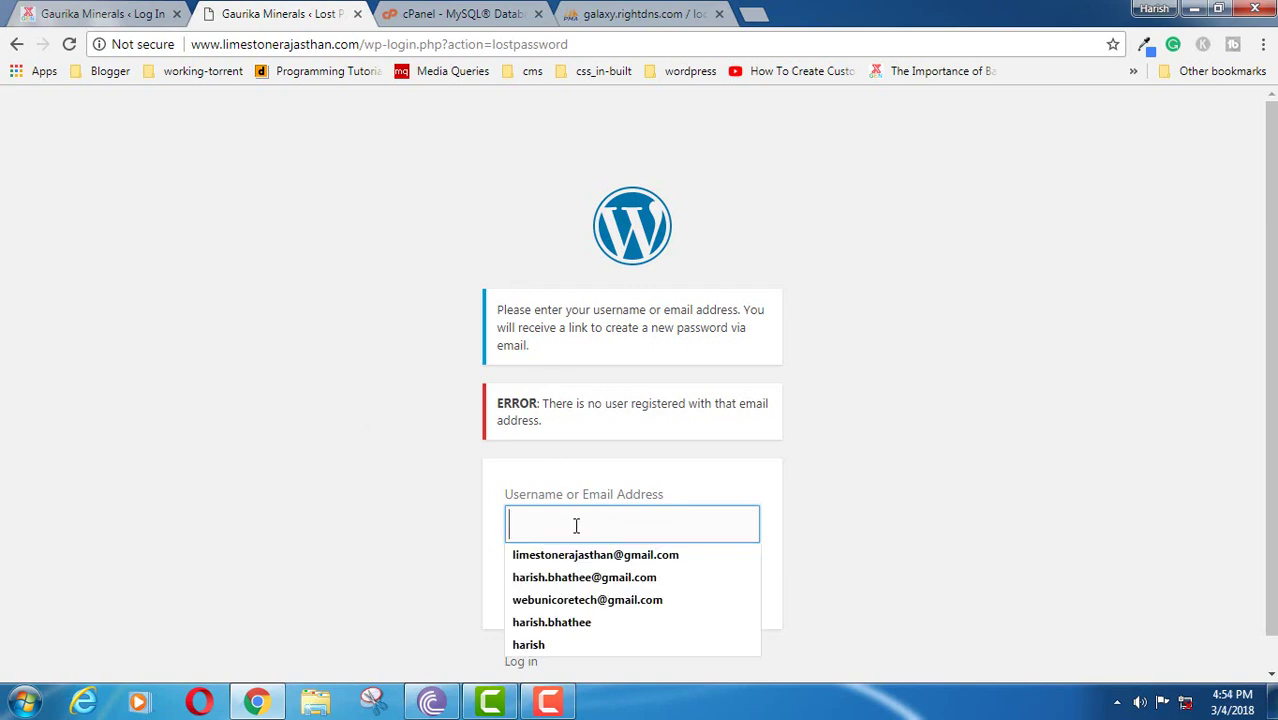
pyautogui.click(683, 12)
pyautogui.hotkey('ctrl', 'shift', 'Tab')
pyautogui.hotkey('ctrl', 'shift', 'Tab')
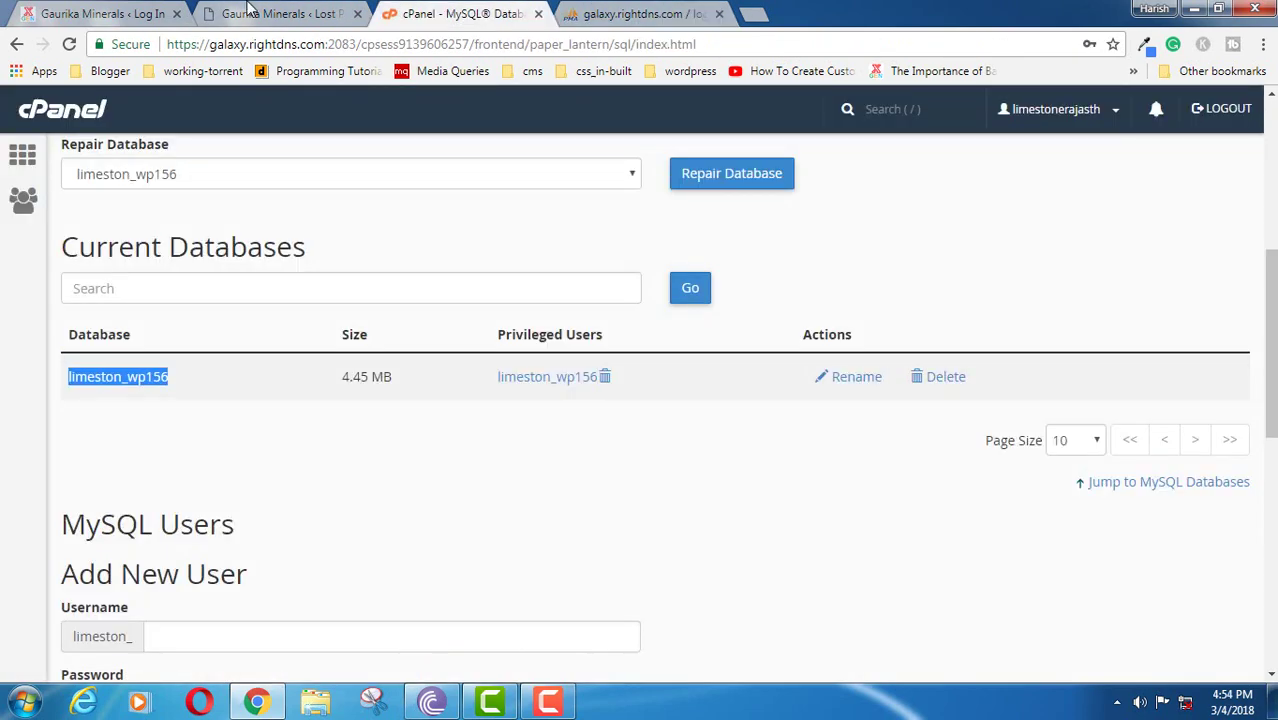
pyautogui.click(585, 520)
pyautogui.click(1015, 502)
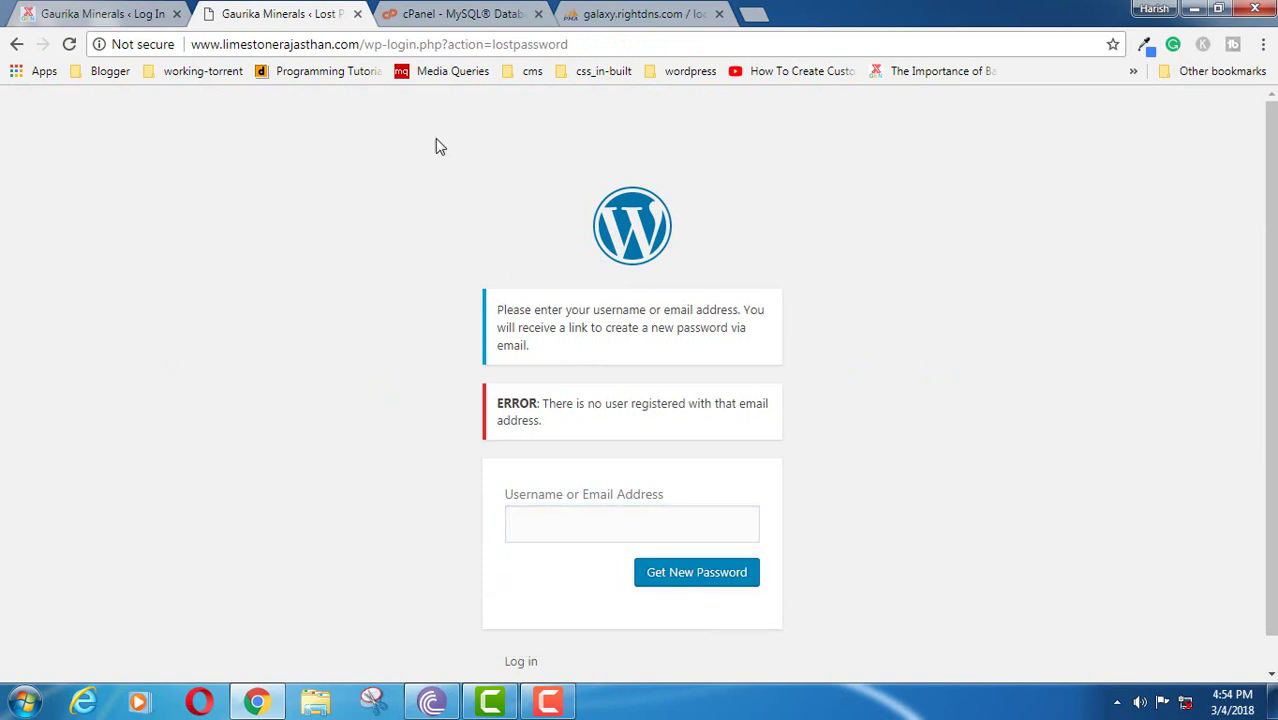
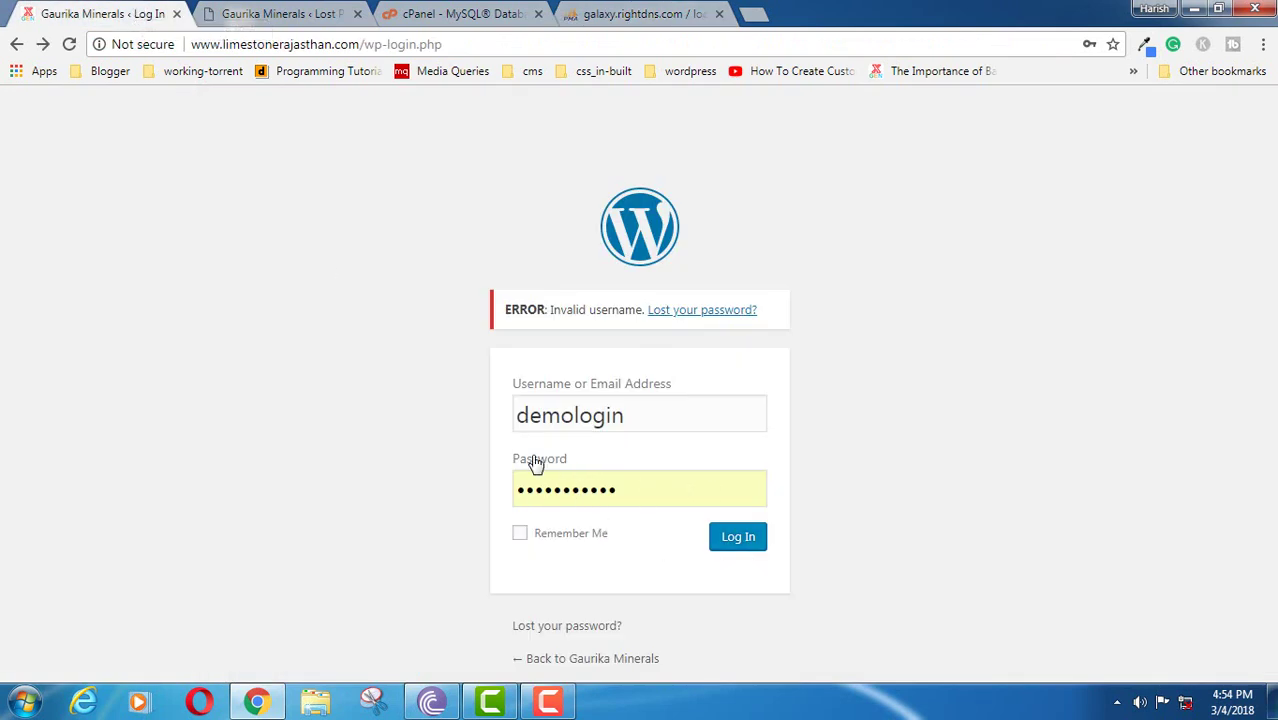
pyautogui.hotkey('ctrl', 'shift', 'Tab')
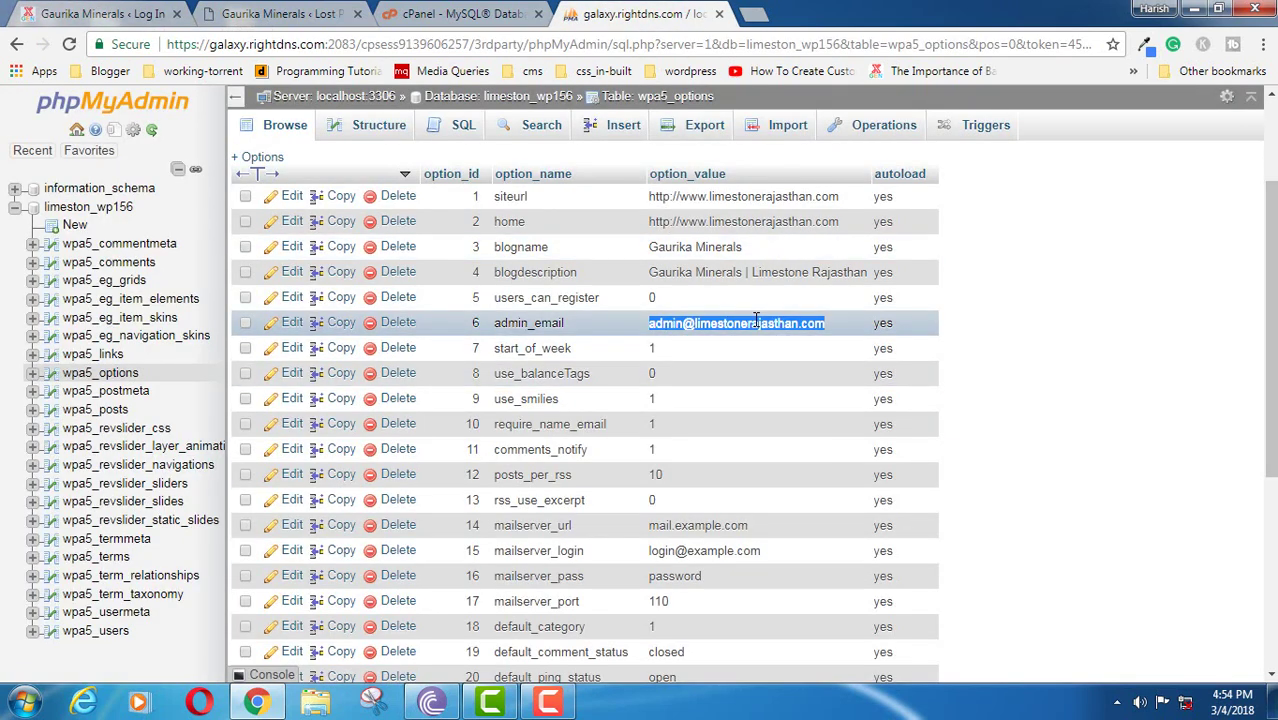
pyautogui.hotkey('ctrl', 'Tab')
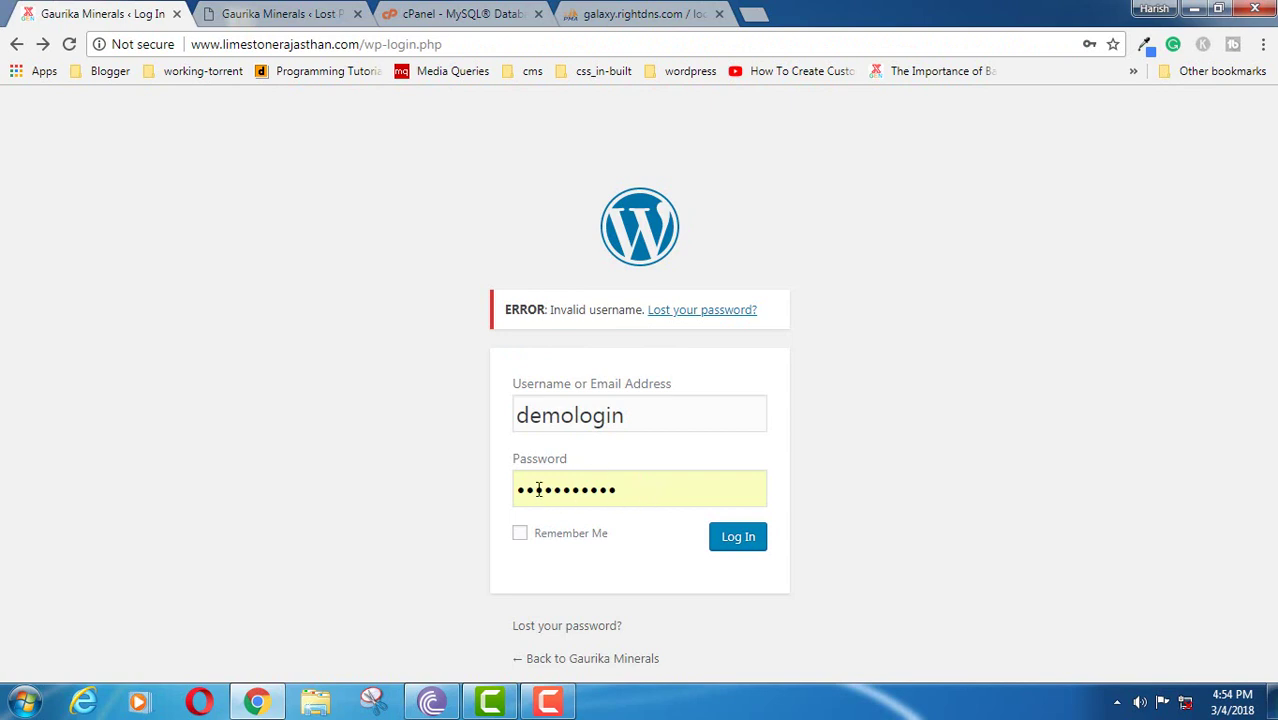
# Open the admin_email row of wpa5_options for editing in phpMyAdmin and review its option_value field and save options
pyautogui.click(680, 10)
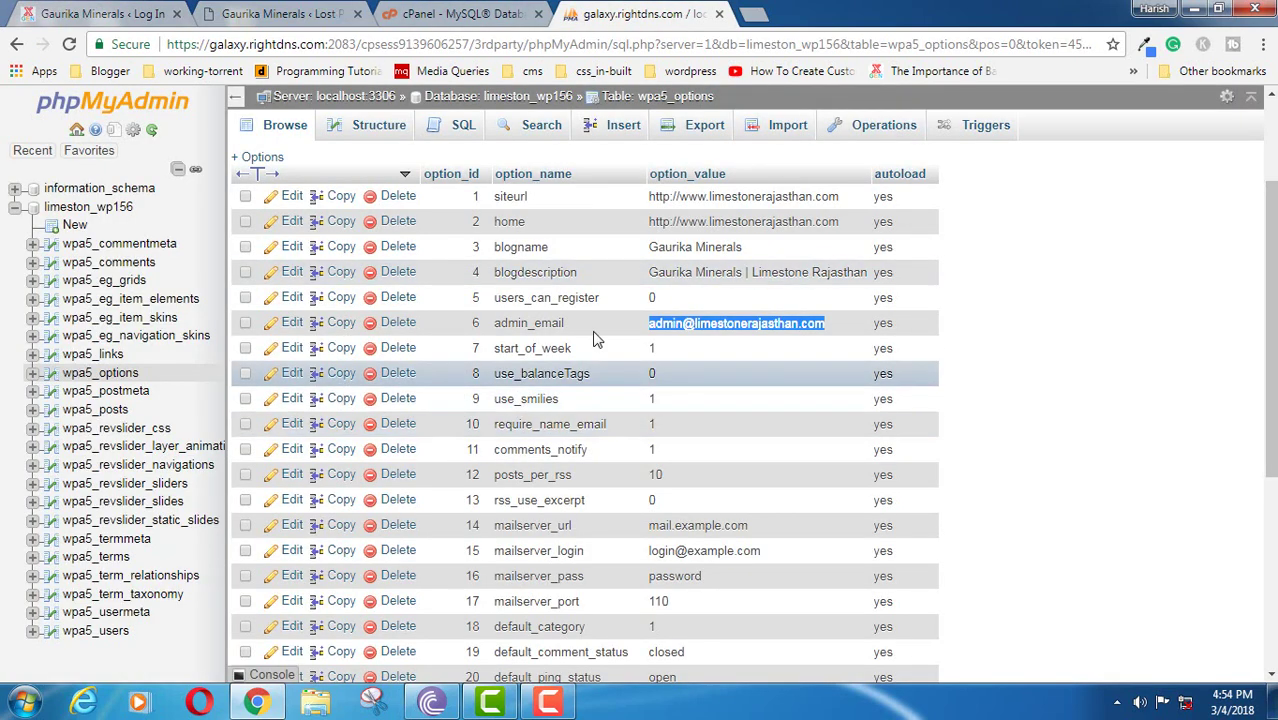
pyautogui.click(292, 323)
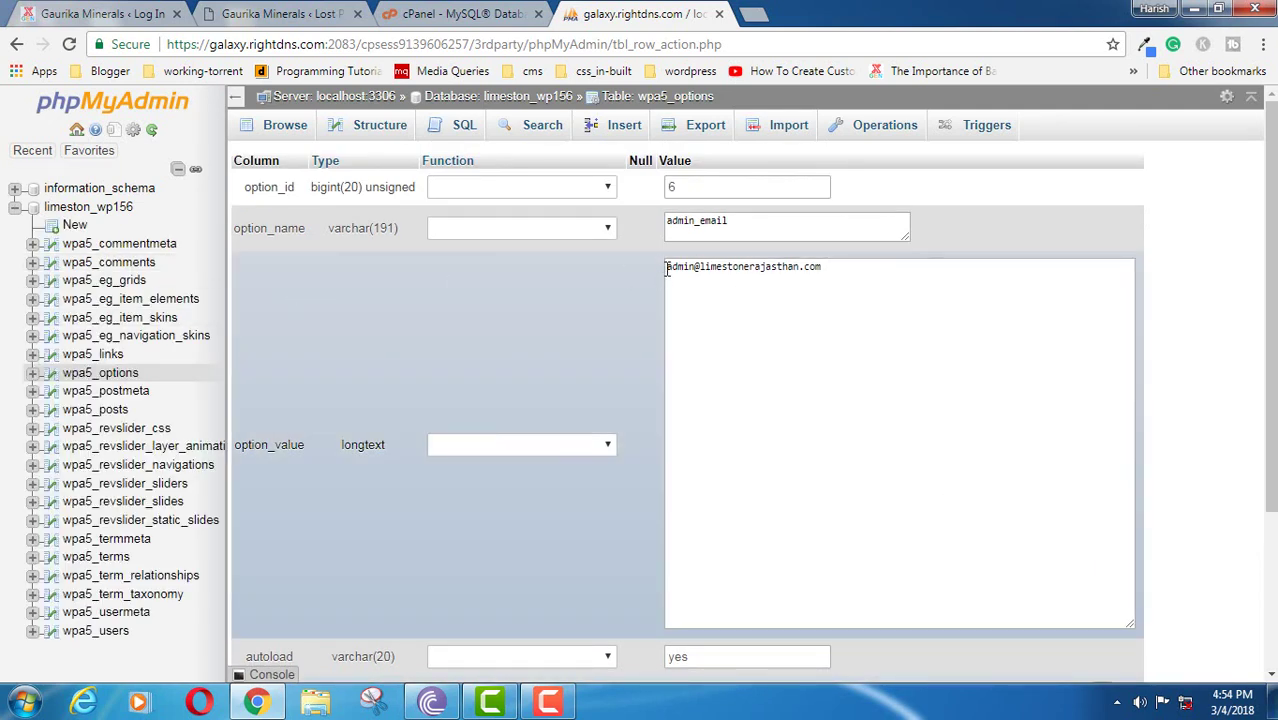
pyautogui.moveTo(666, 270); pyautogui.dragTo(570, 280)
pyautogui.click(835, 276)
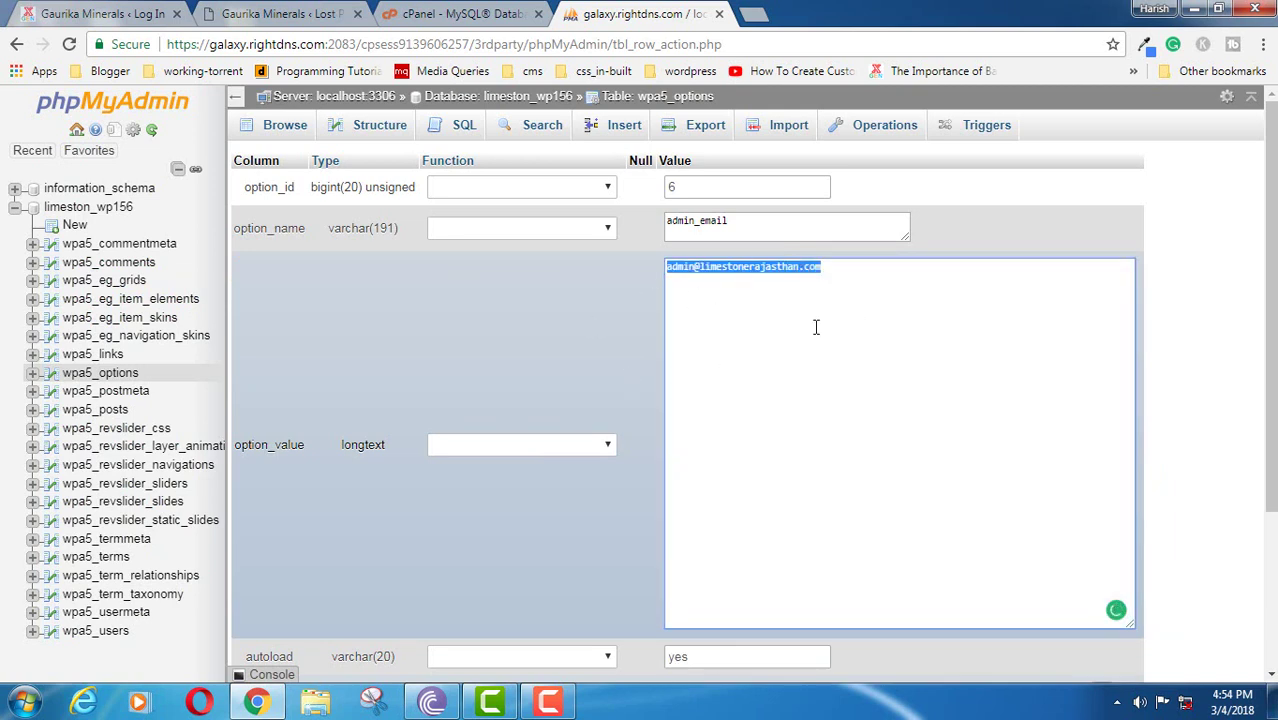
pyautogui.scroll(-1, 800, 300)
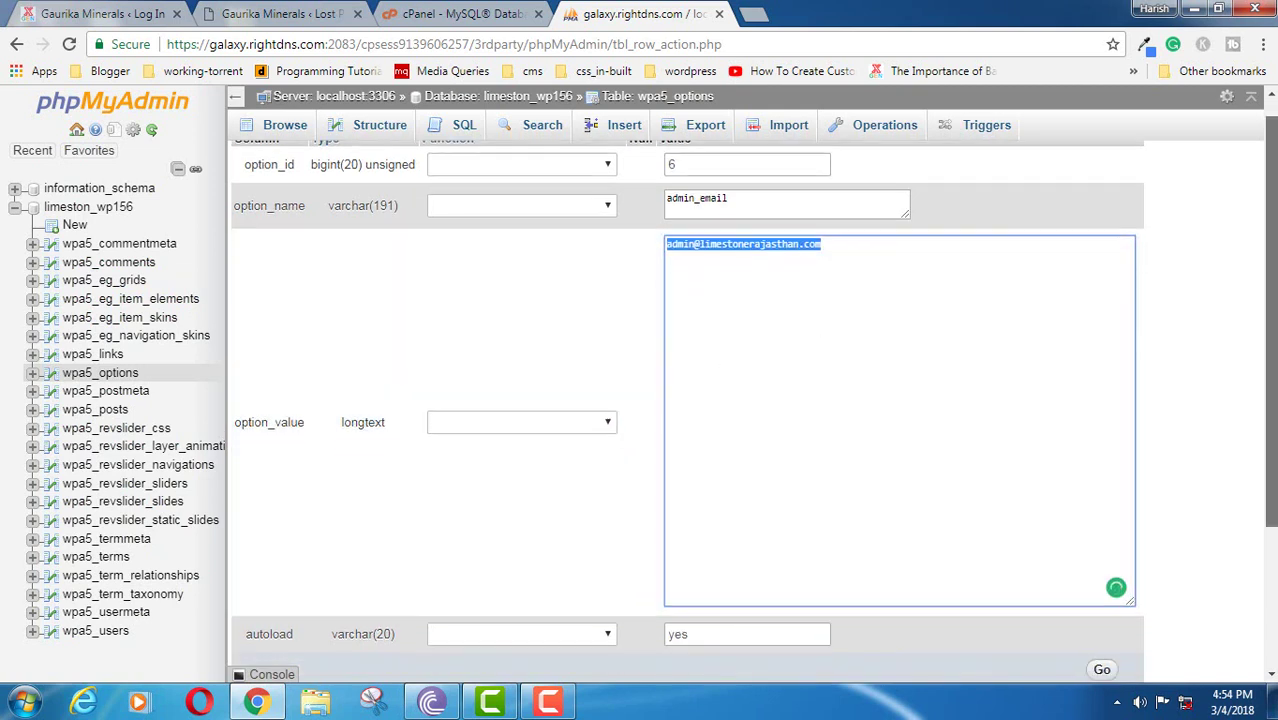
pyautogui.click(747, 310)
pyautogui.scroll(1, 337, 320)
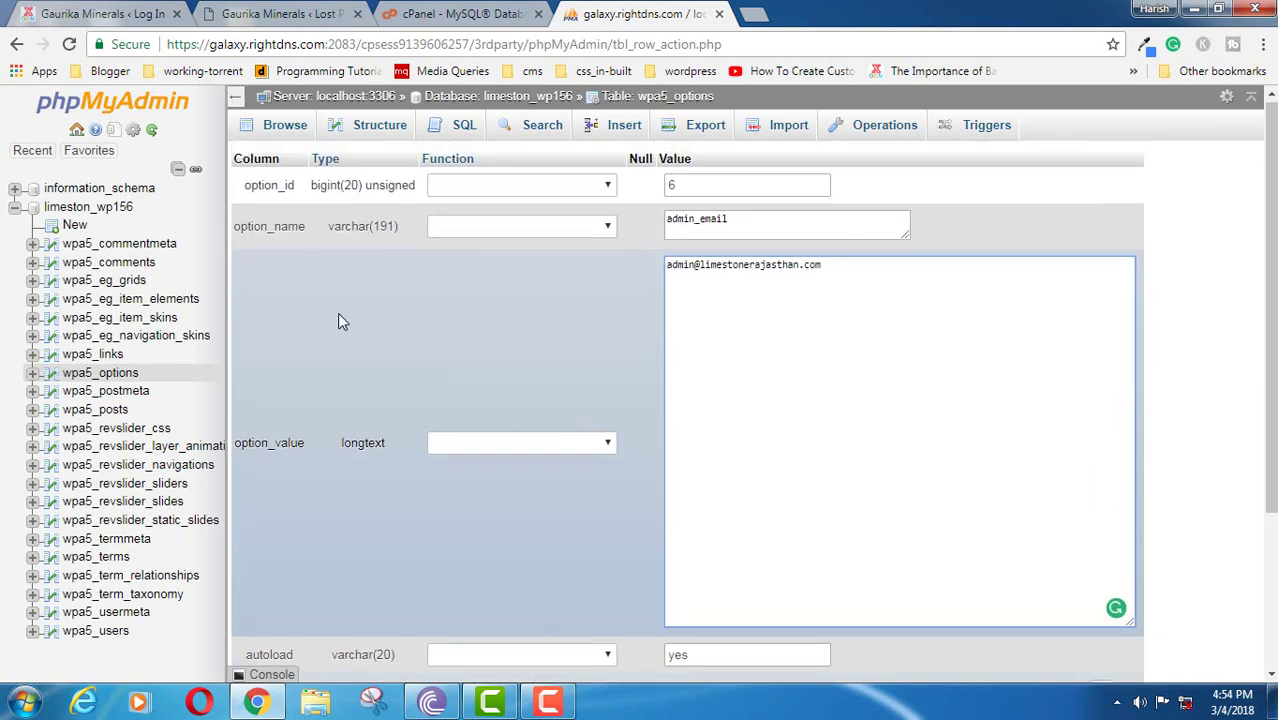
pyautogui.scroll(-3, 655, 535)
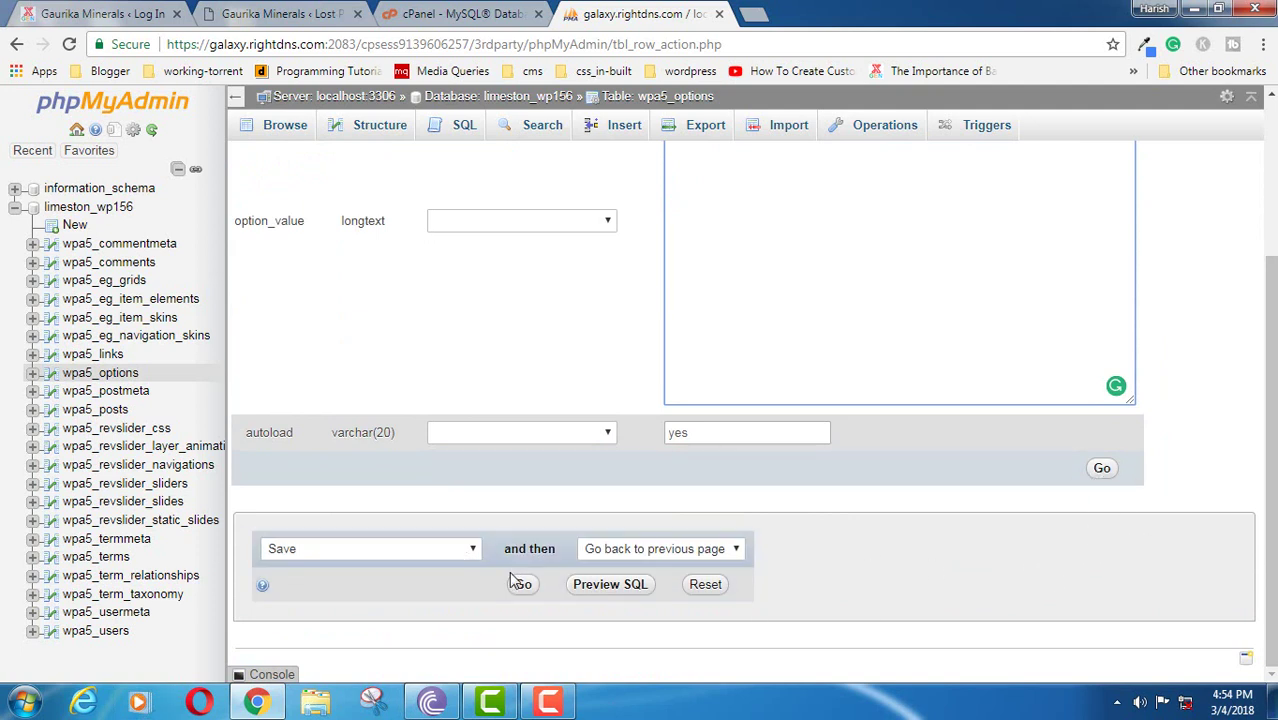
pyautogui.moveTo(1268, 398); pyautogui.dragTo(1268, 242)
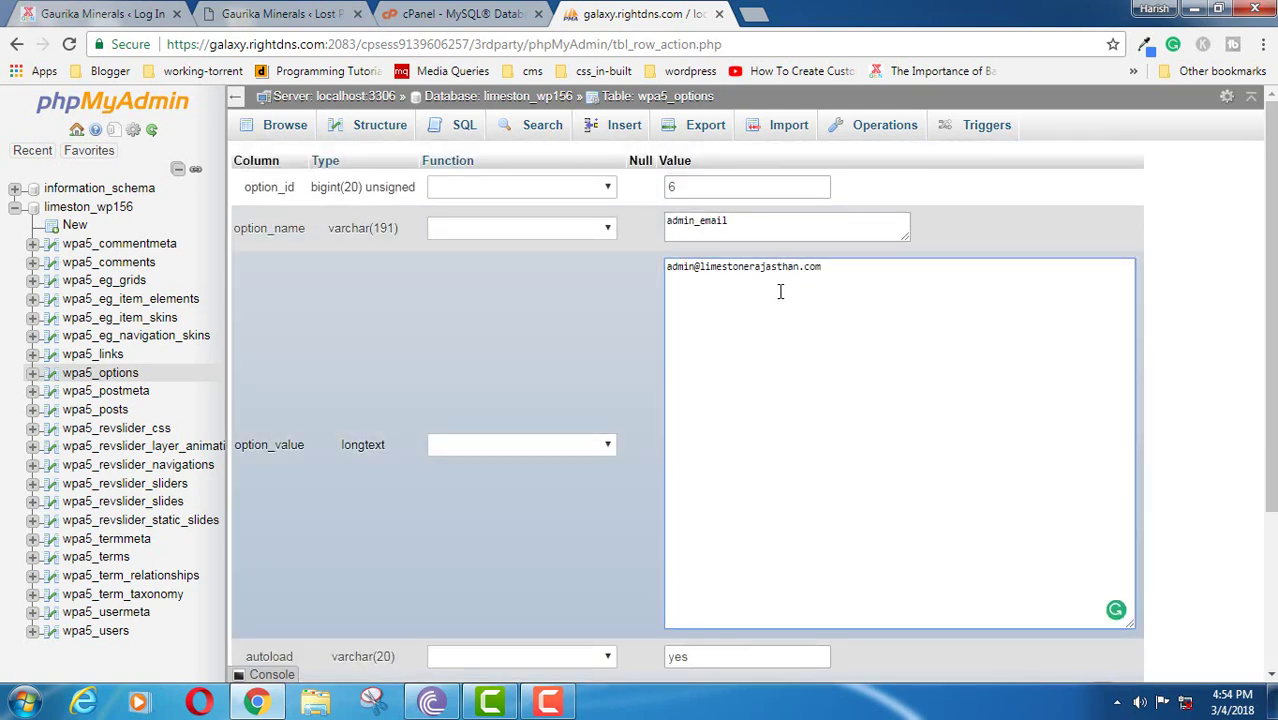
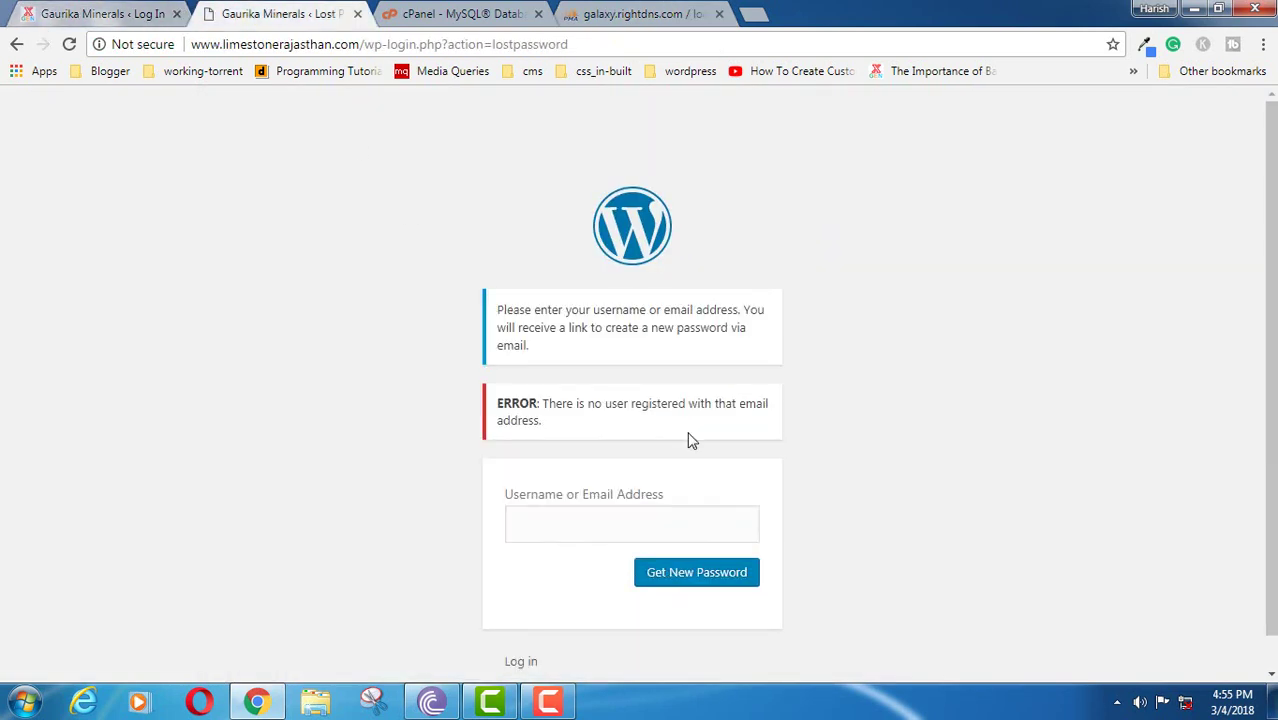
# Revisit the username or email field on the WordPress lost-password page and return to the login page
pyautogui.click(586, 516)
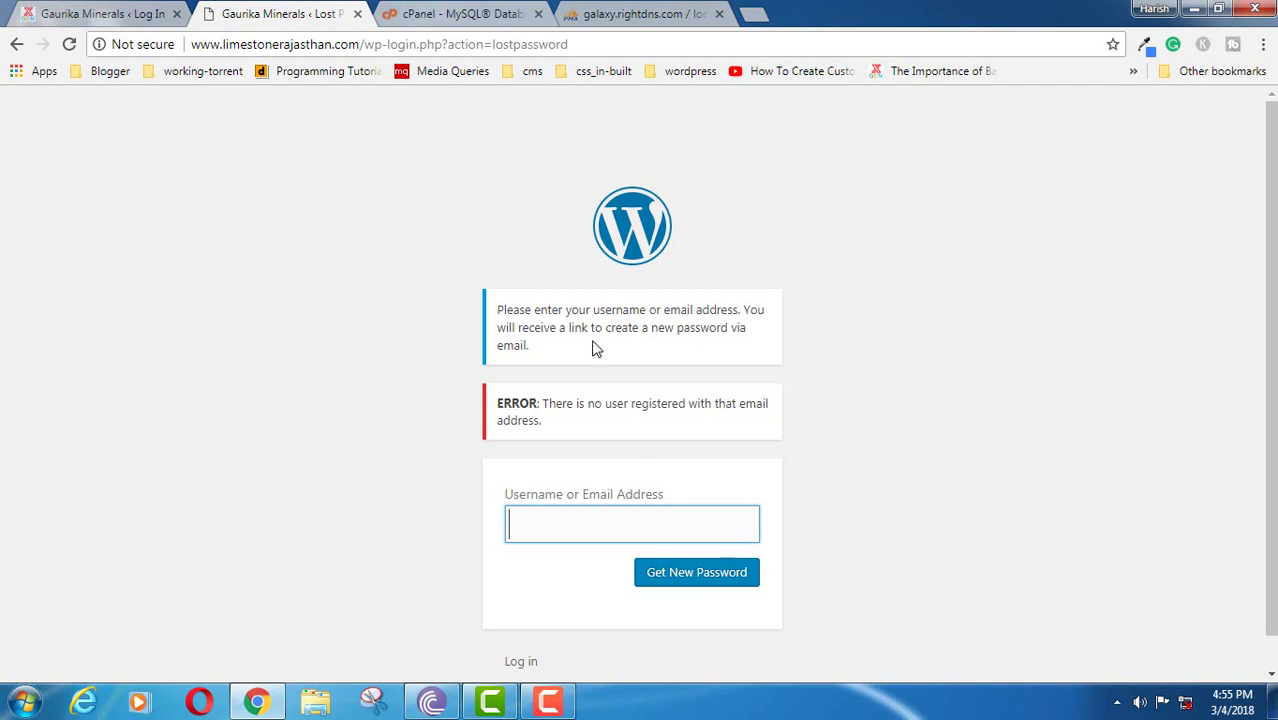
pyautogui.click(110, 12)
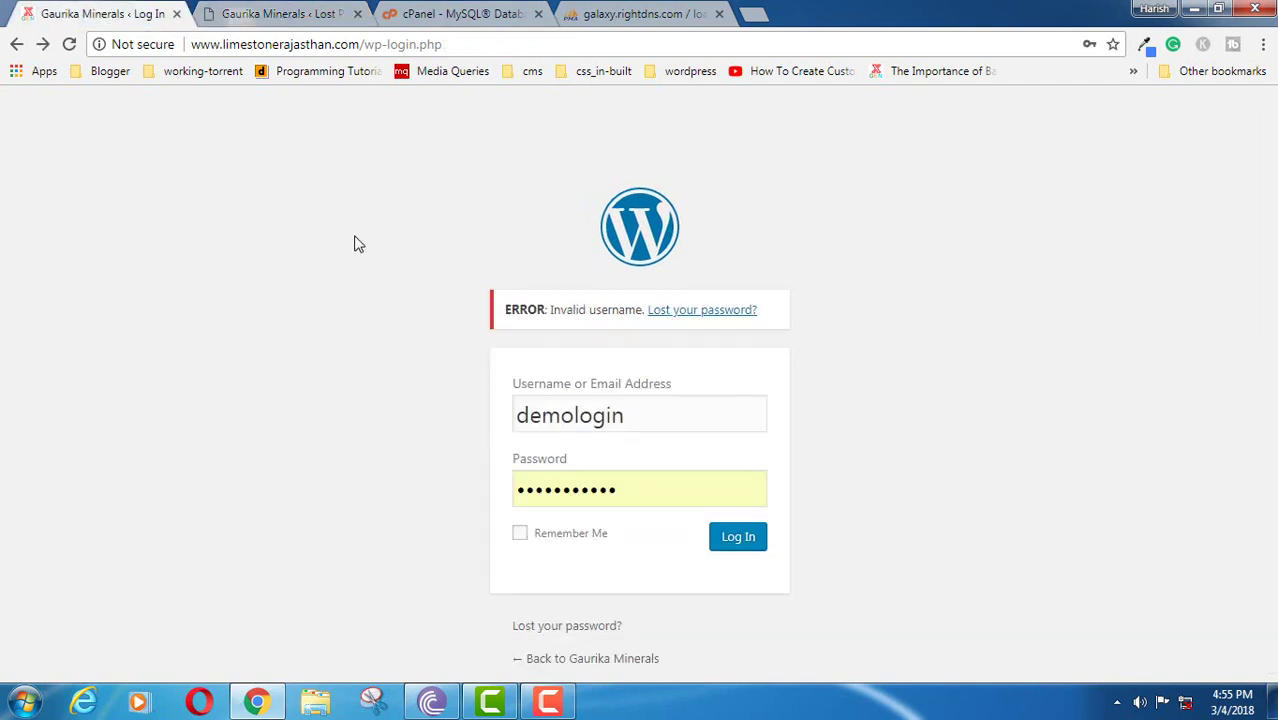